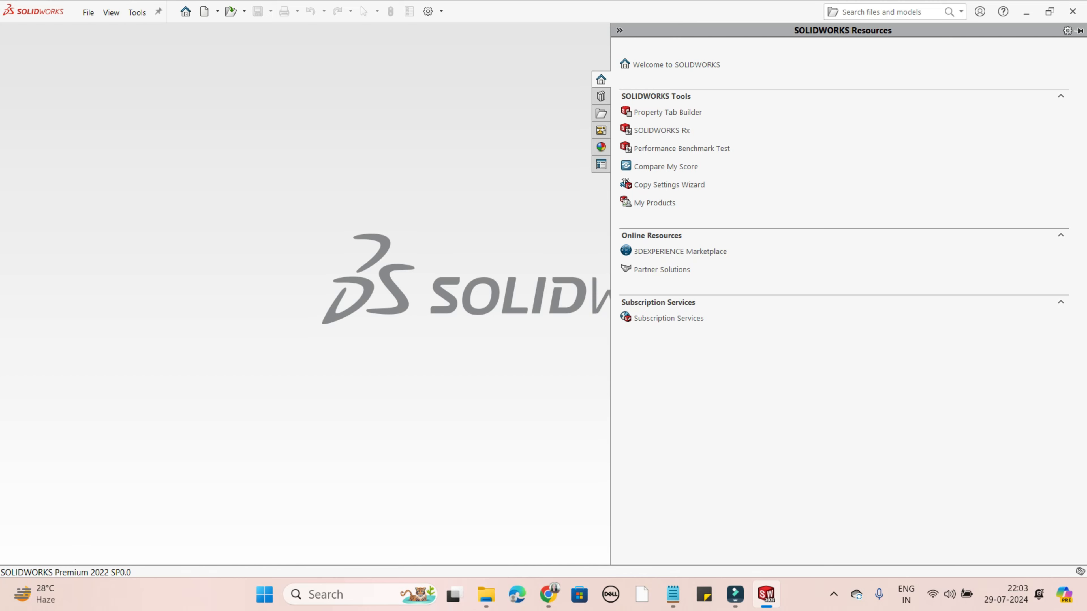
- Create a new document from the Part template
click(88, 13)
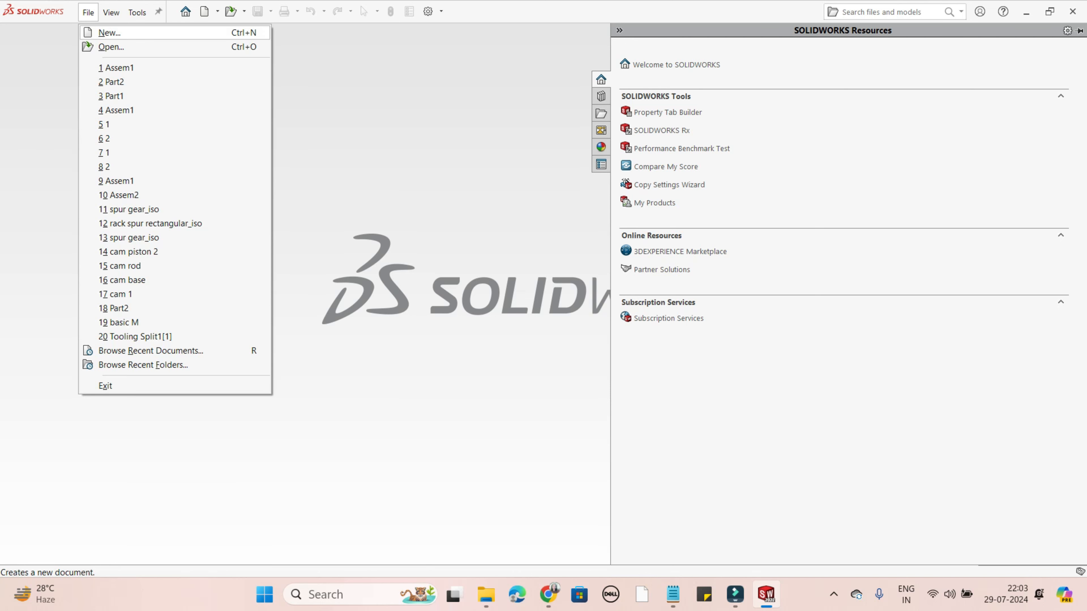
click(110, 32)
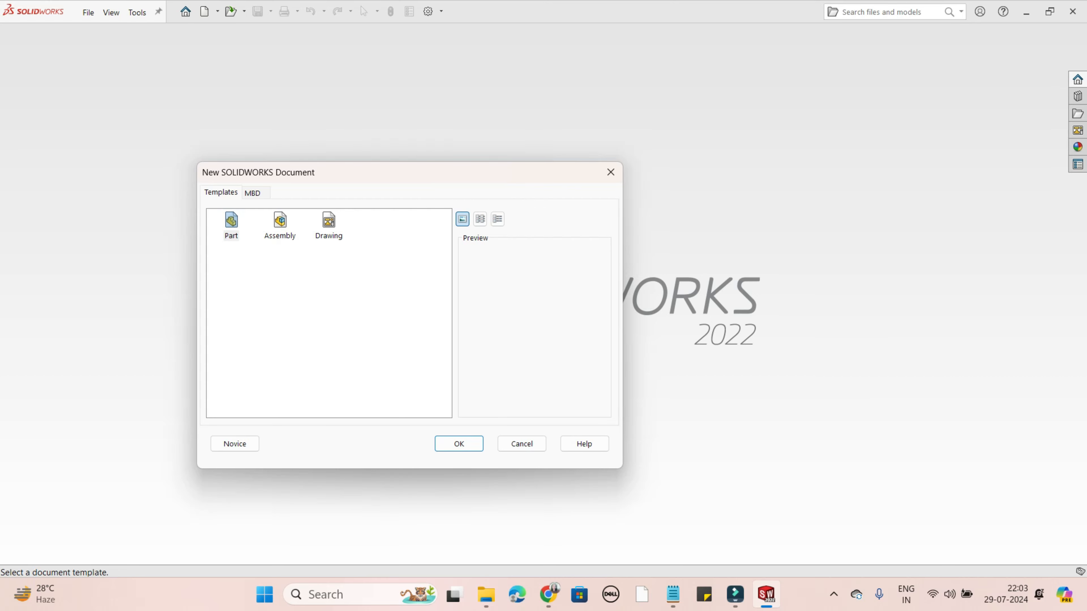
click(231, 226)
click(459, 445)
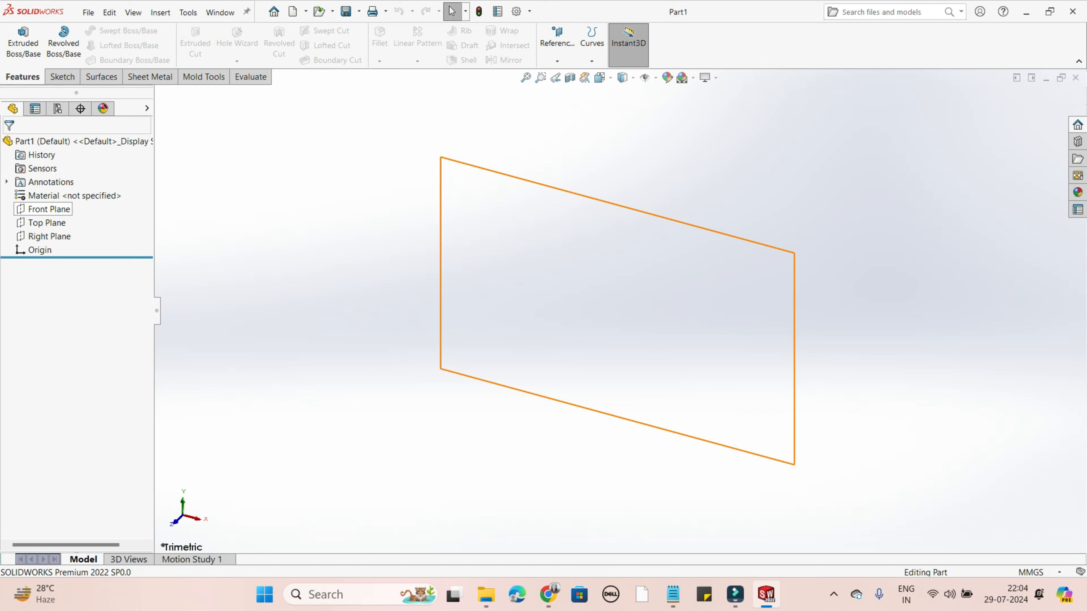
- Open a new 2D sketch on the Front Plane
click(48, 209)
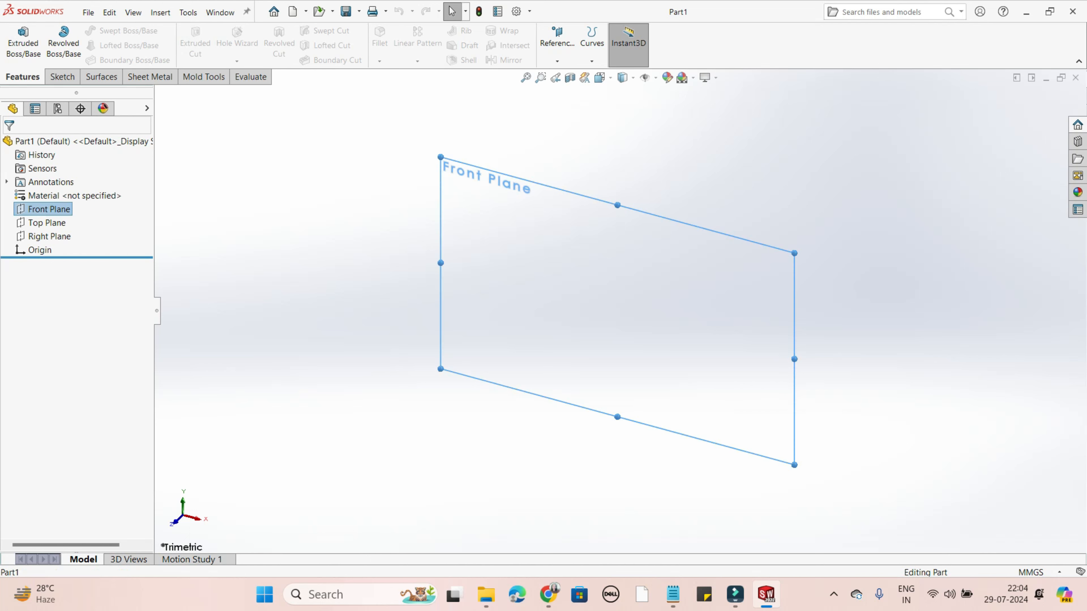
right_click(56, 209)
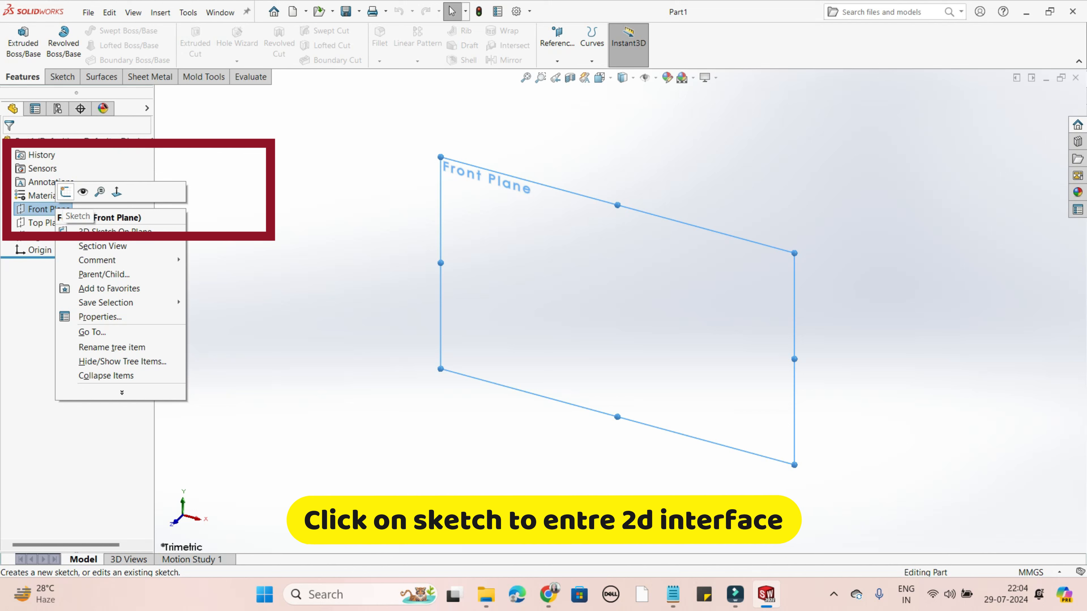
click(65, 191)
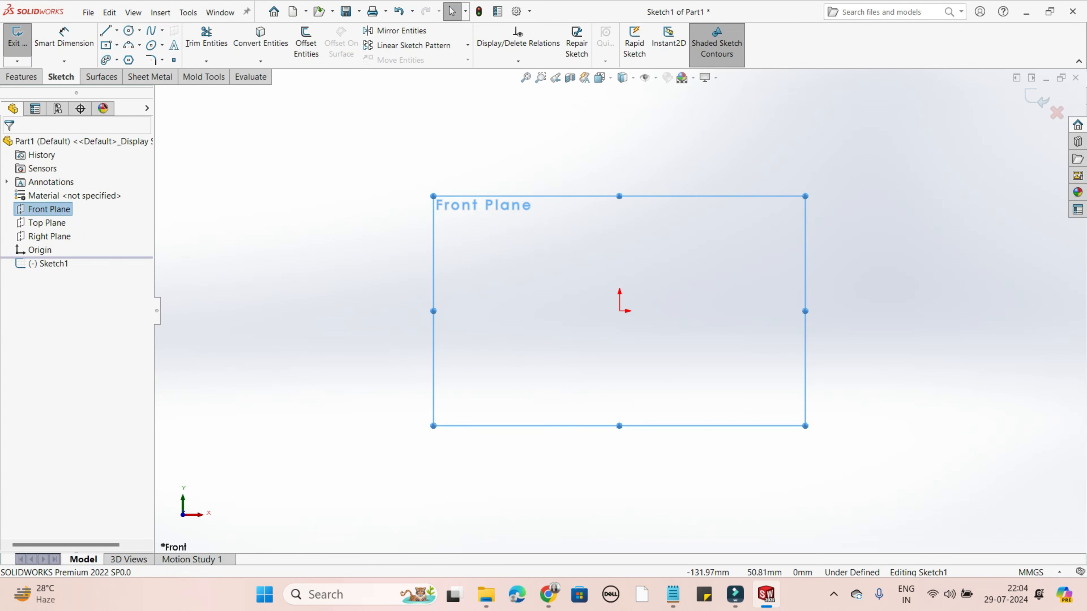
scroll(760, 135, up, 2)
scroll(760, 136, down, 1)
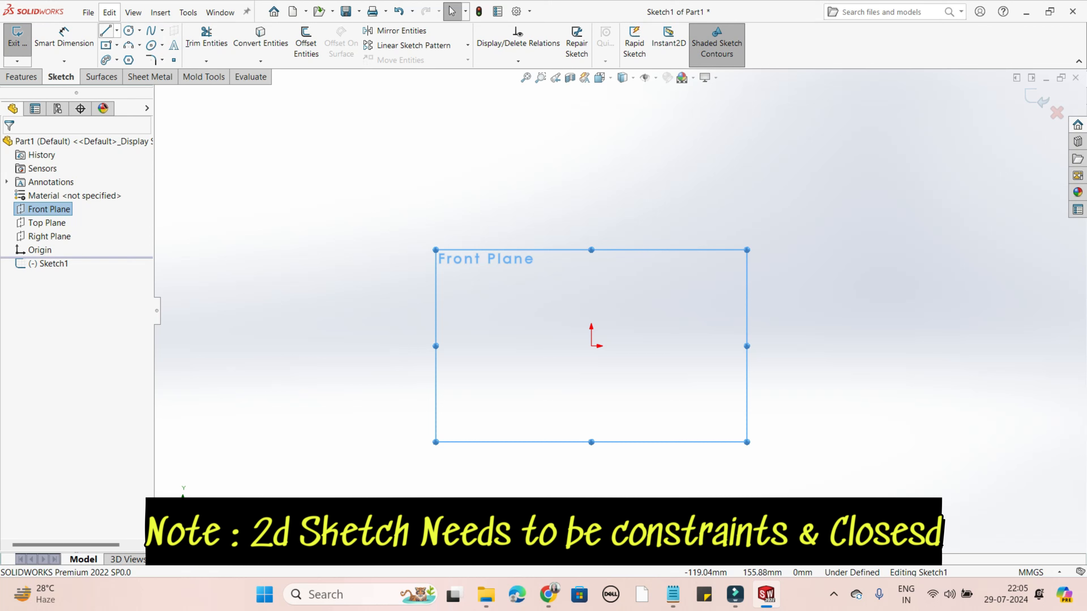
- Sketch a horizontal Midpoint Line about 254 mm long, centred on the origin, and end the line command
click(116, 30)
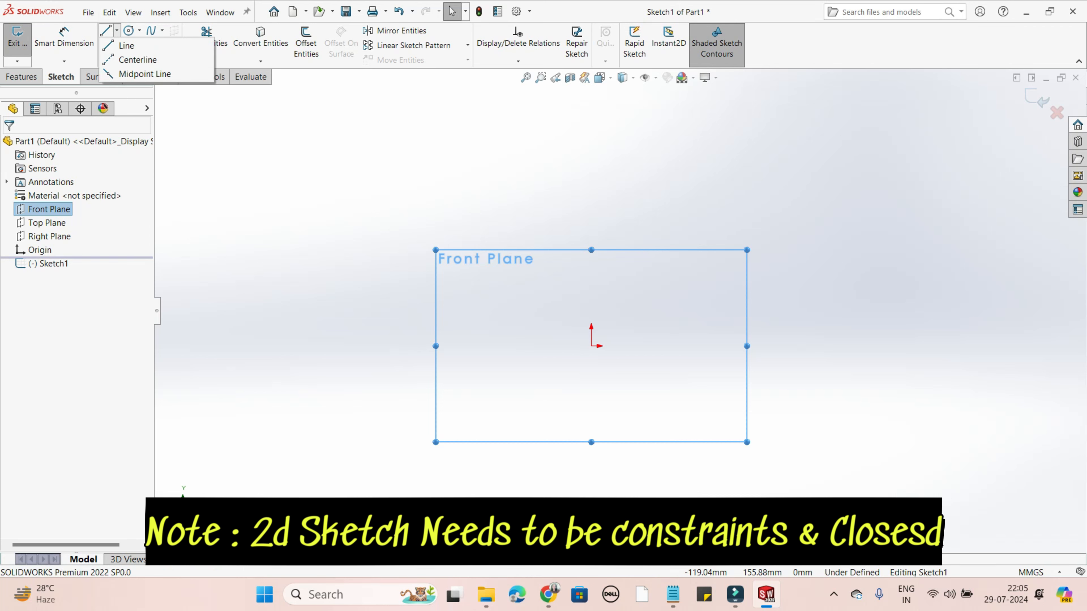
click(140, 30)
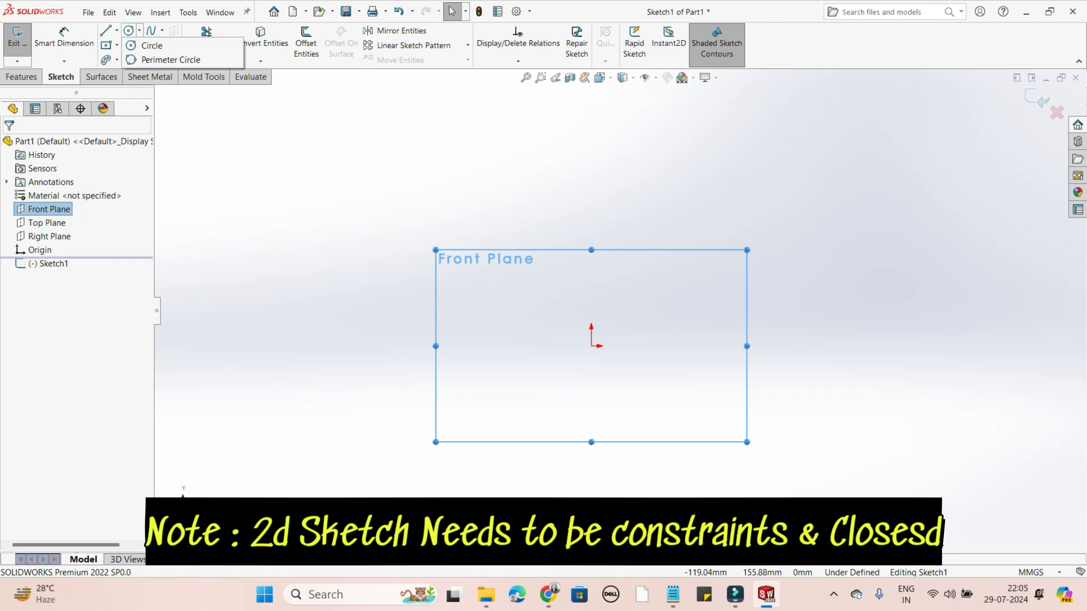
click(117, 30)
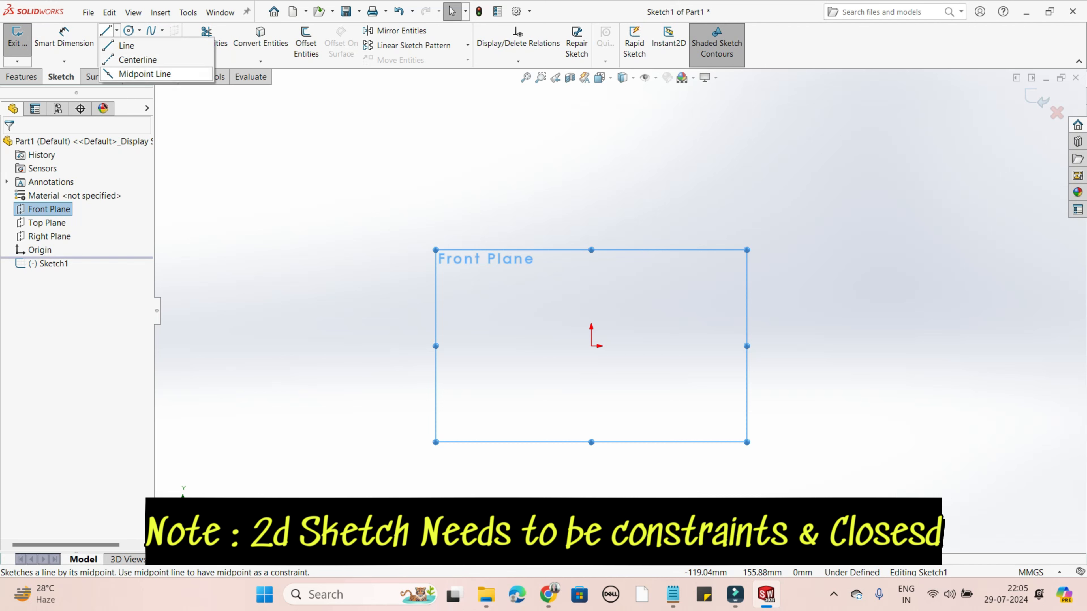
click(145, 73)
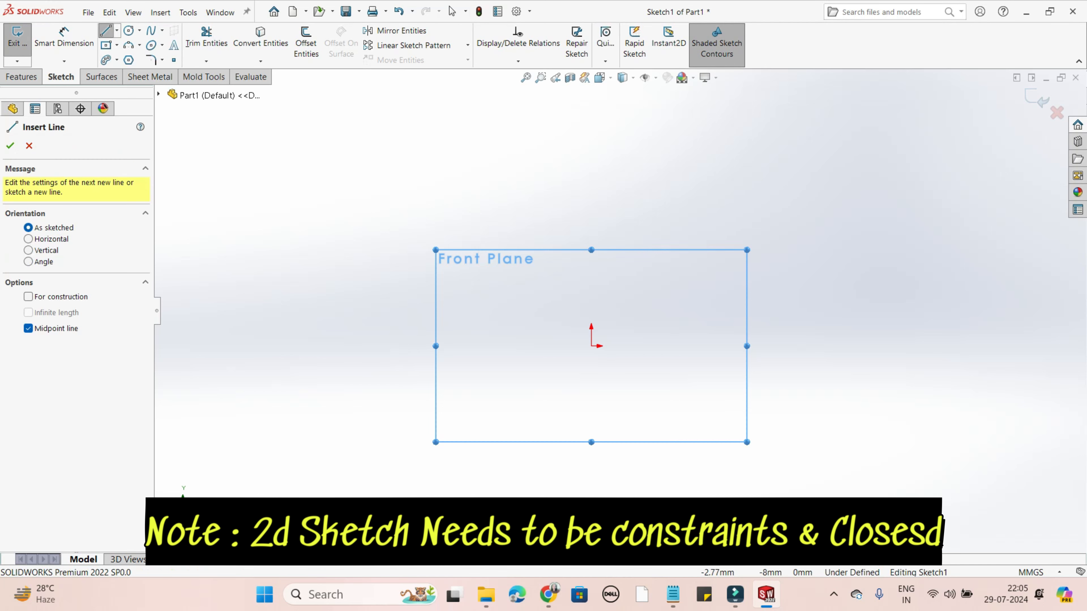
click(591, 346)
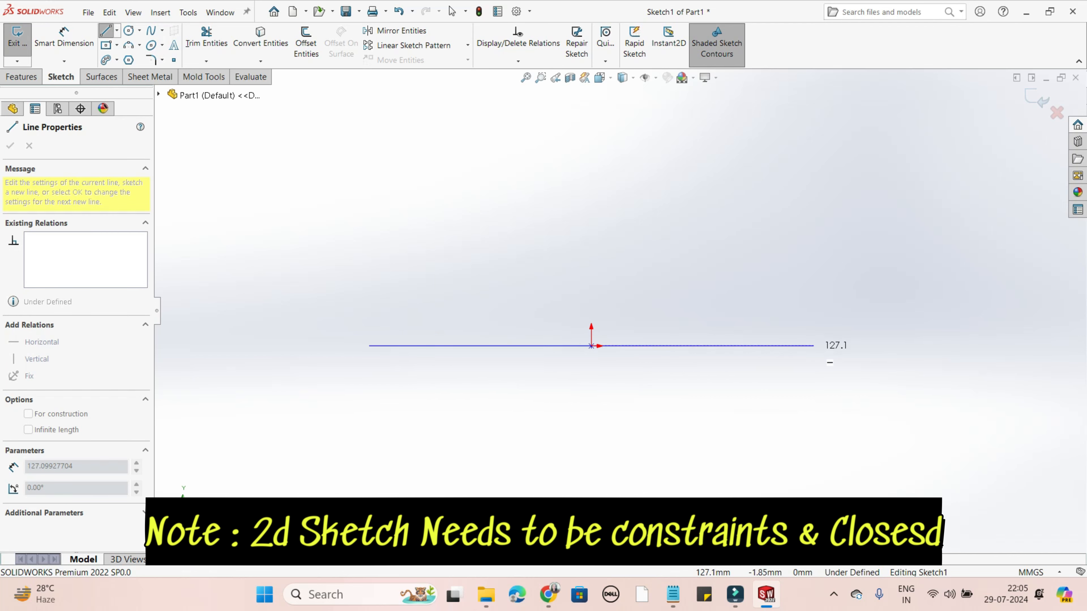
click(814, 346)
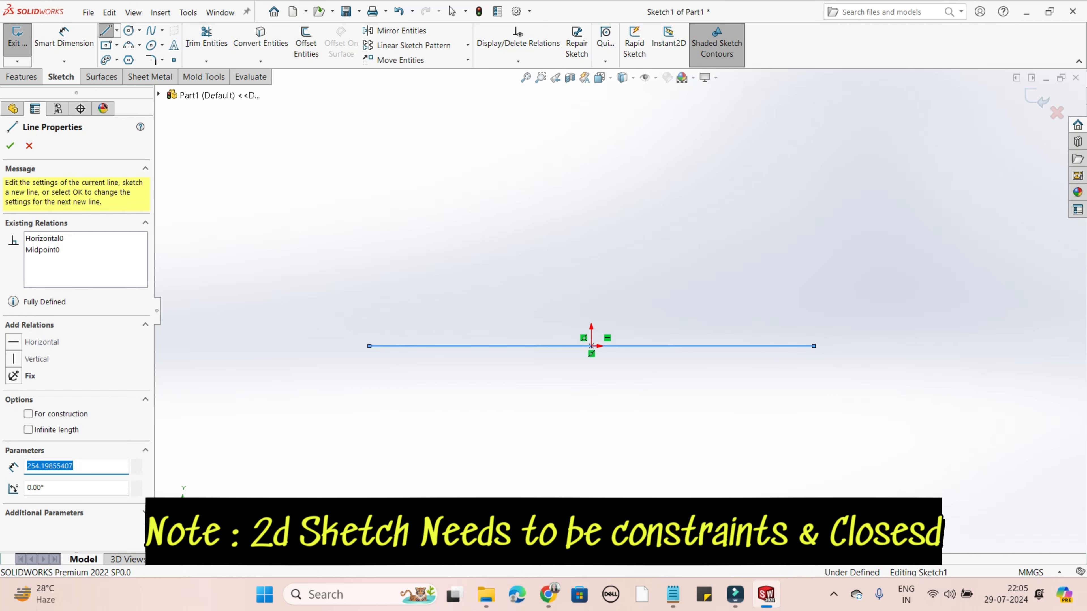
right_click(813, 346)
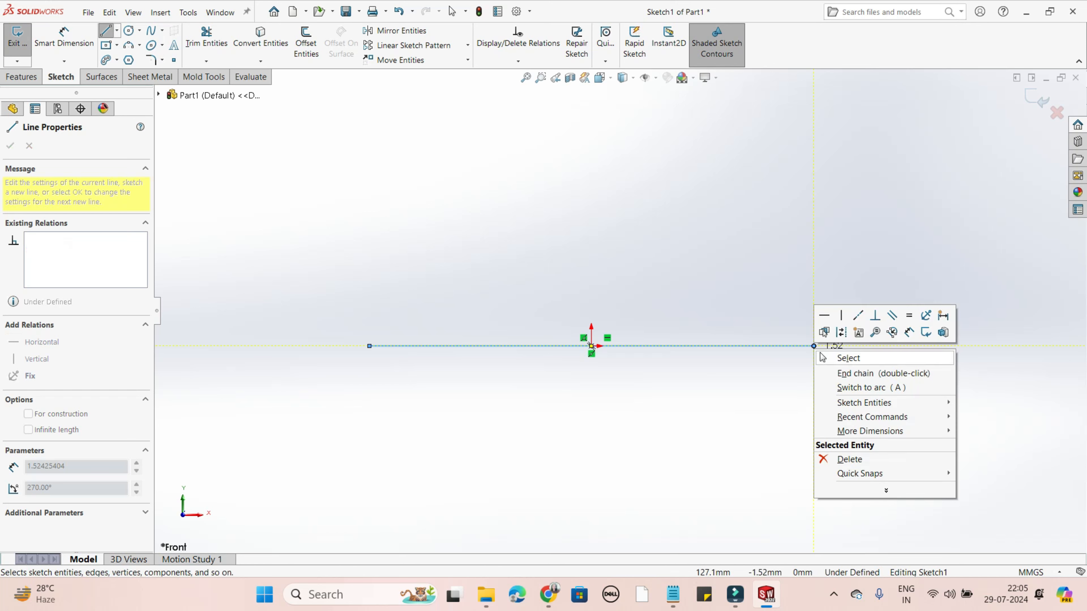
click(822, 358)
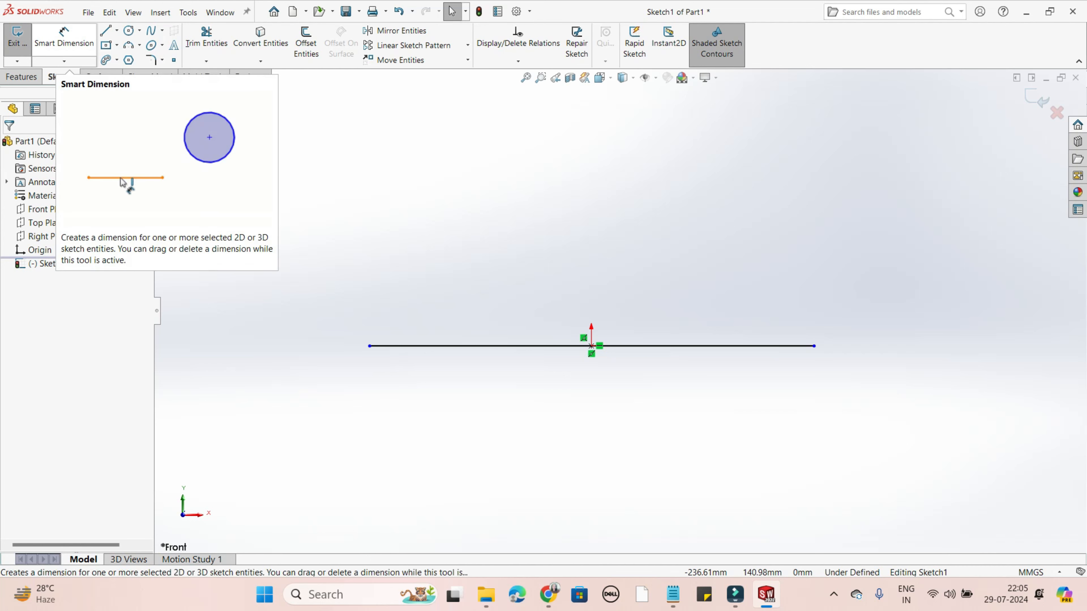
- Add a Smart Dimension to the horizontal line below it and set its length to 300 mm
click(64, 38)
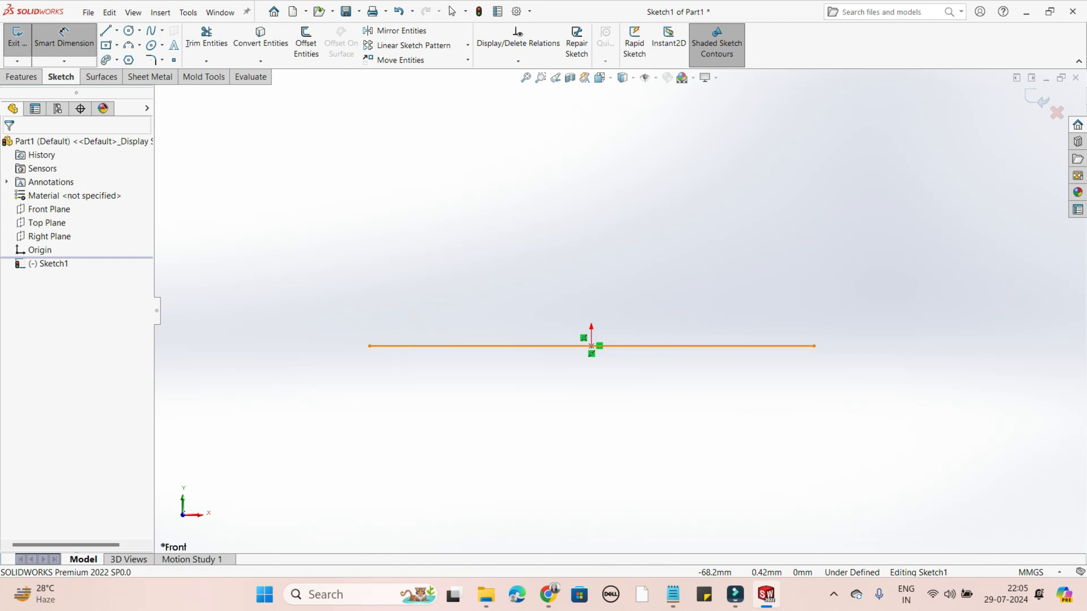
click(591, 347)
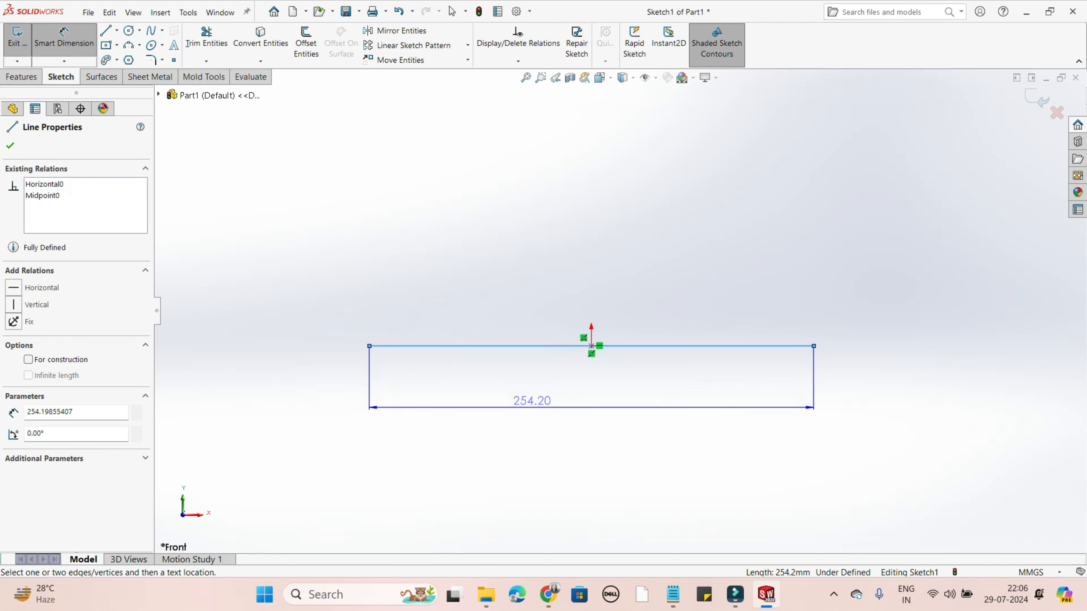
click(538, 400)
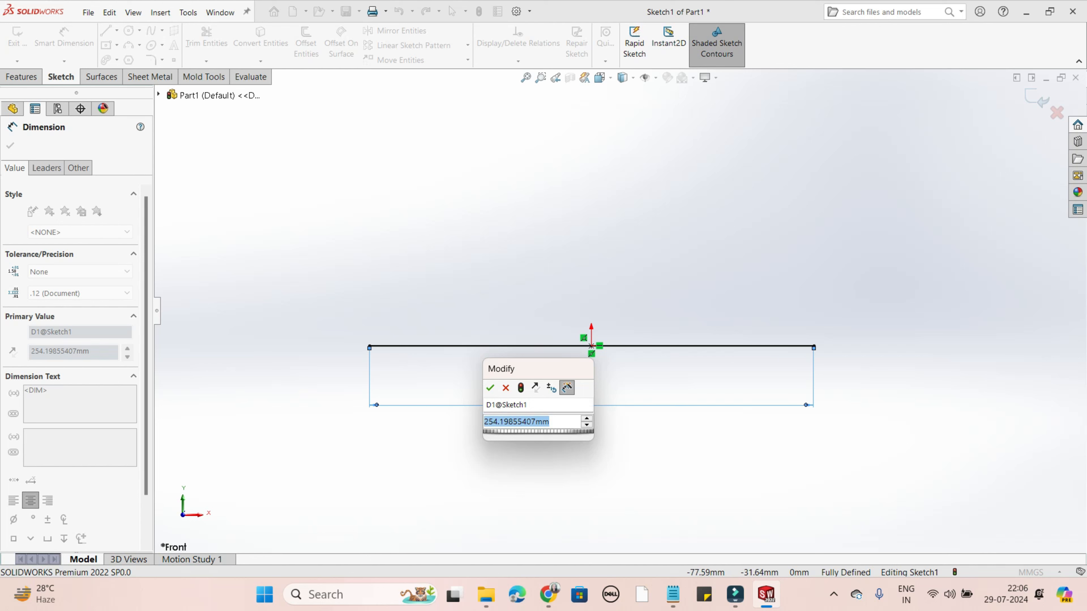
text(3)
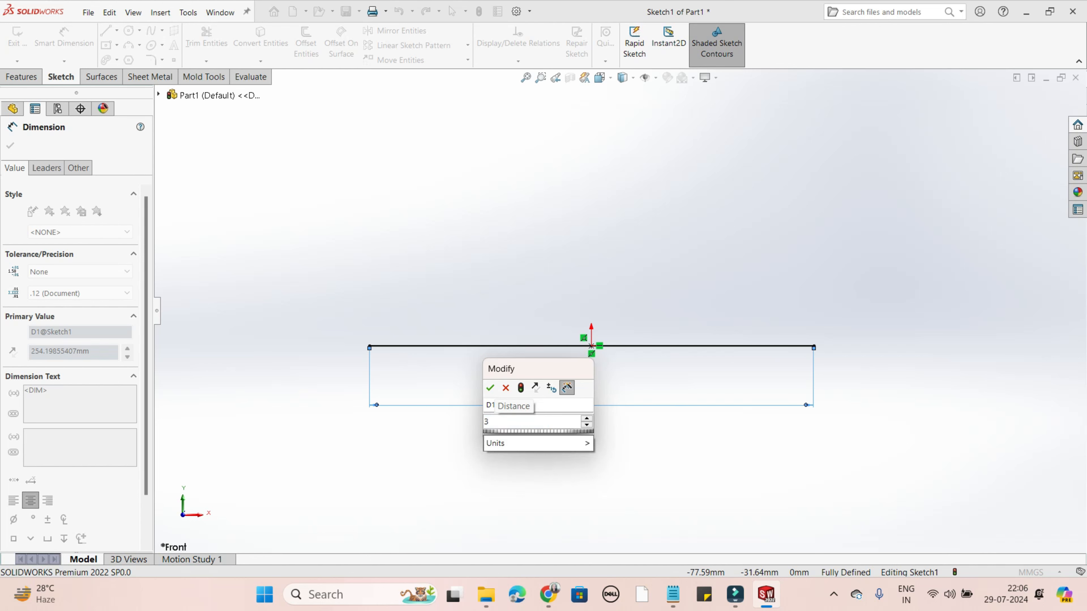
text(00)
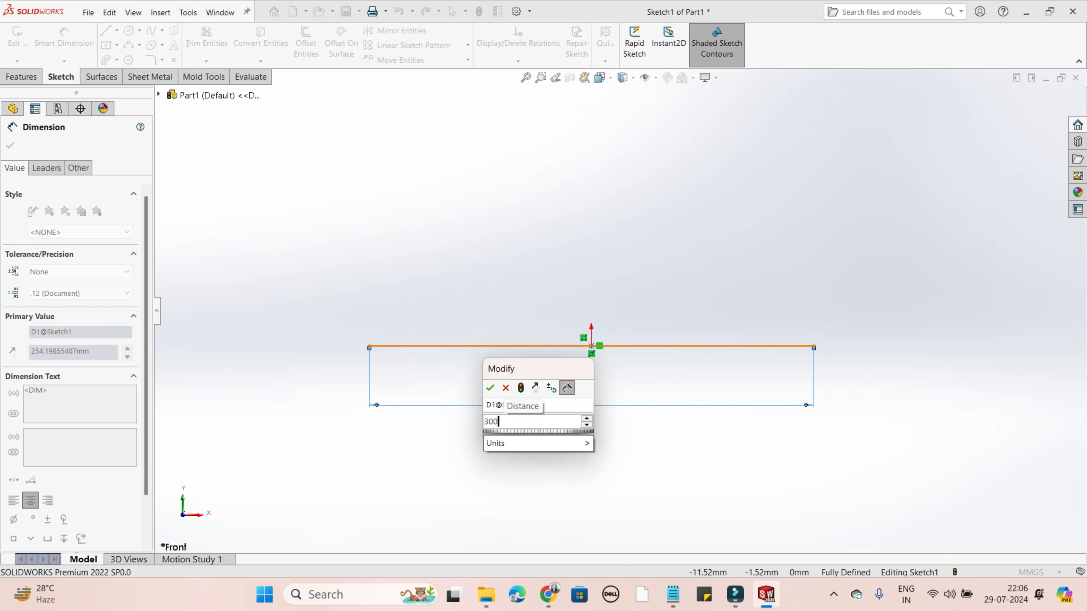
key(Return)
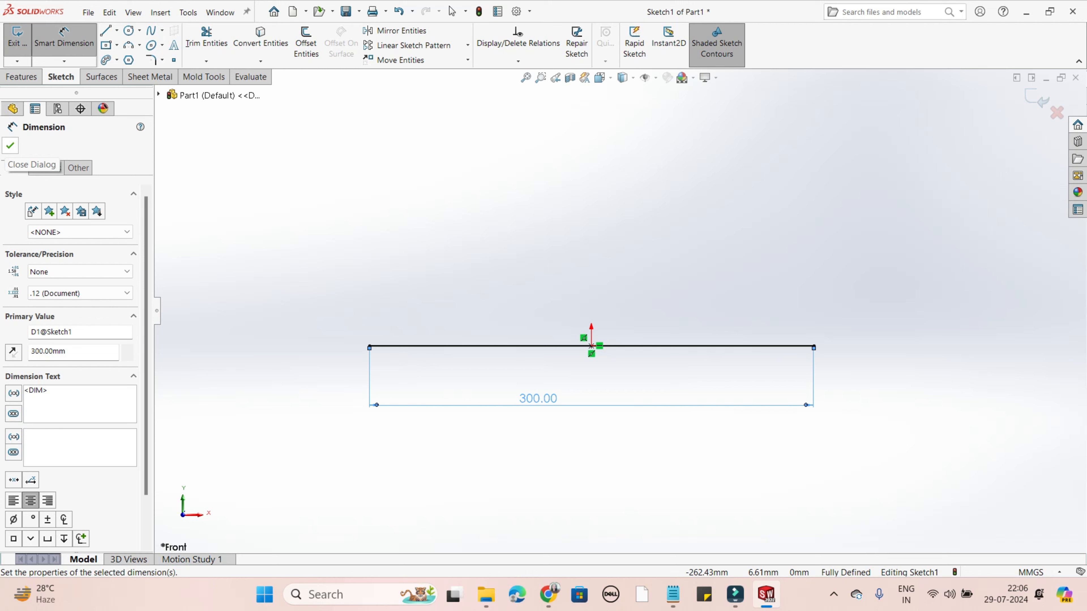
click(10, 146)
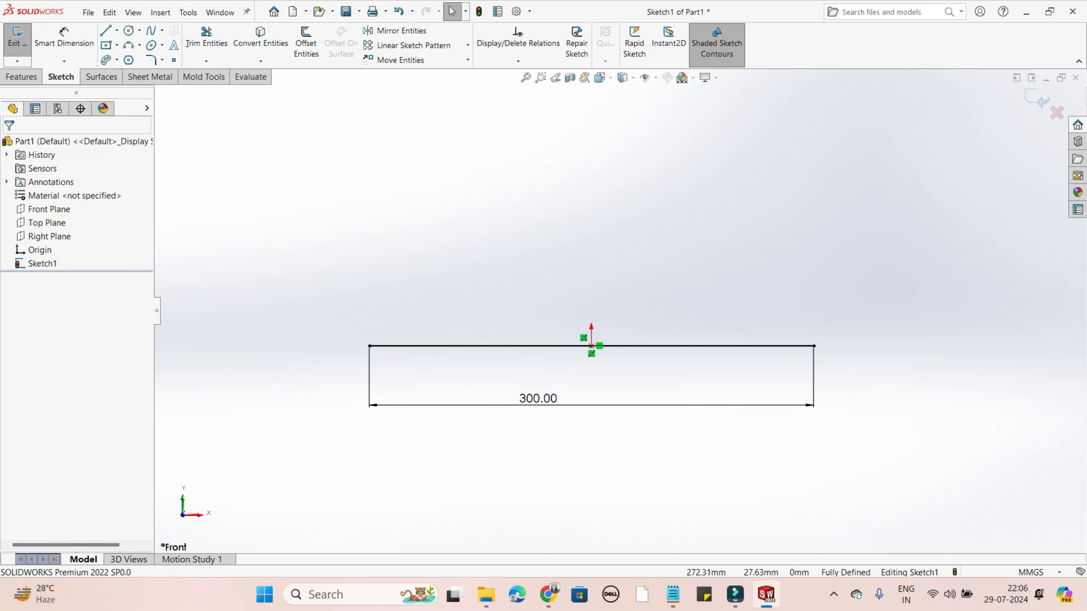
- Delete the length dimension of the horizontal line
scroll(463, 351, up, 2)
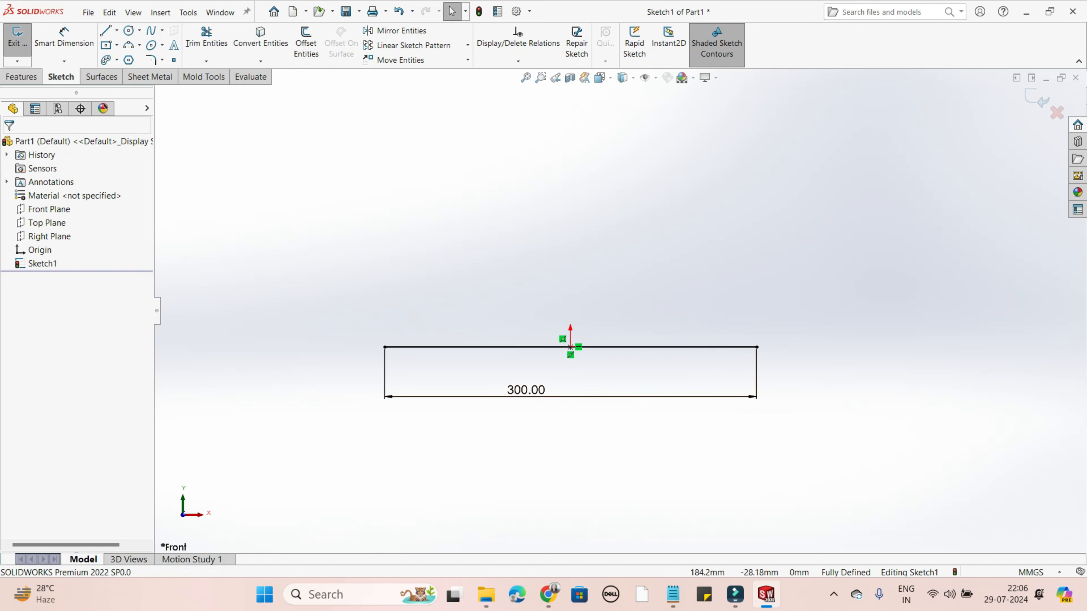
drag(802, 372, 340, 436)
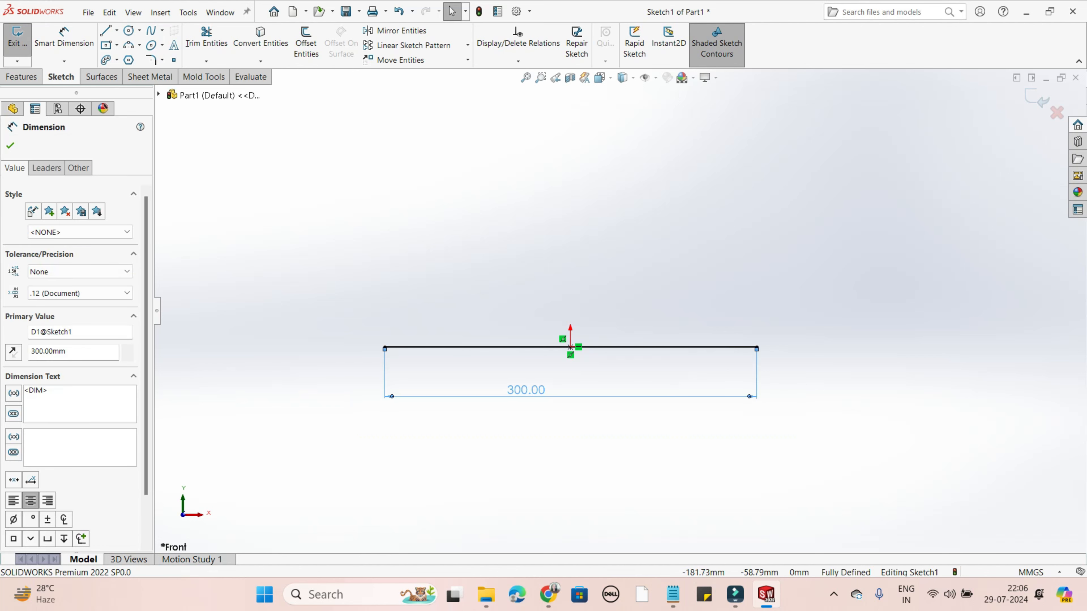
key(Delete)
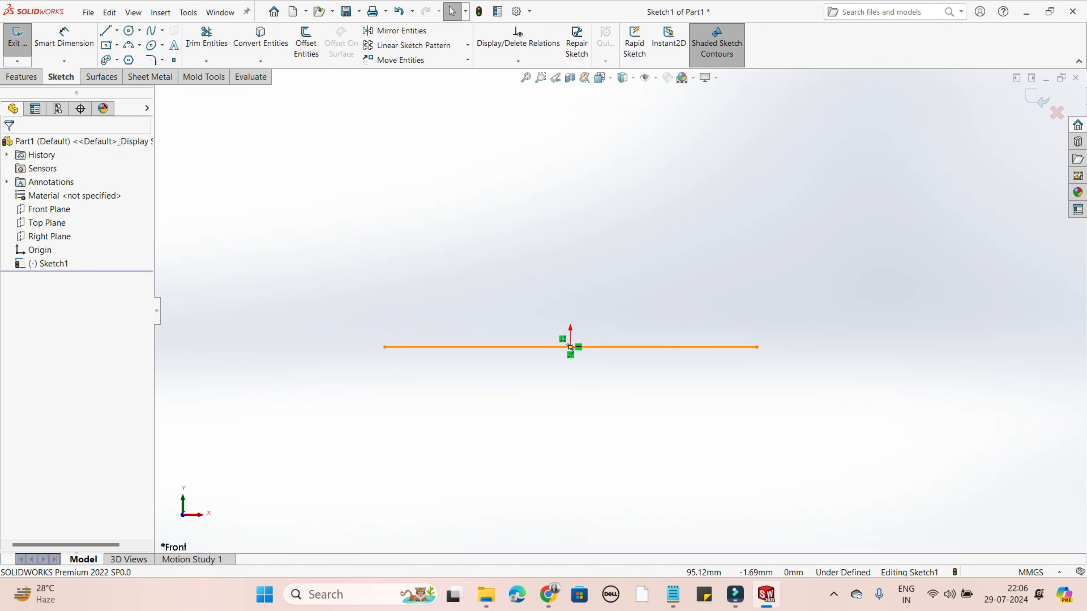
- Dimension the horizontal line's length again with Smart Dimension, placing it below the line and accepting 300 mm
click(689, 347)
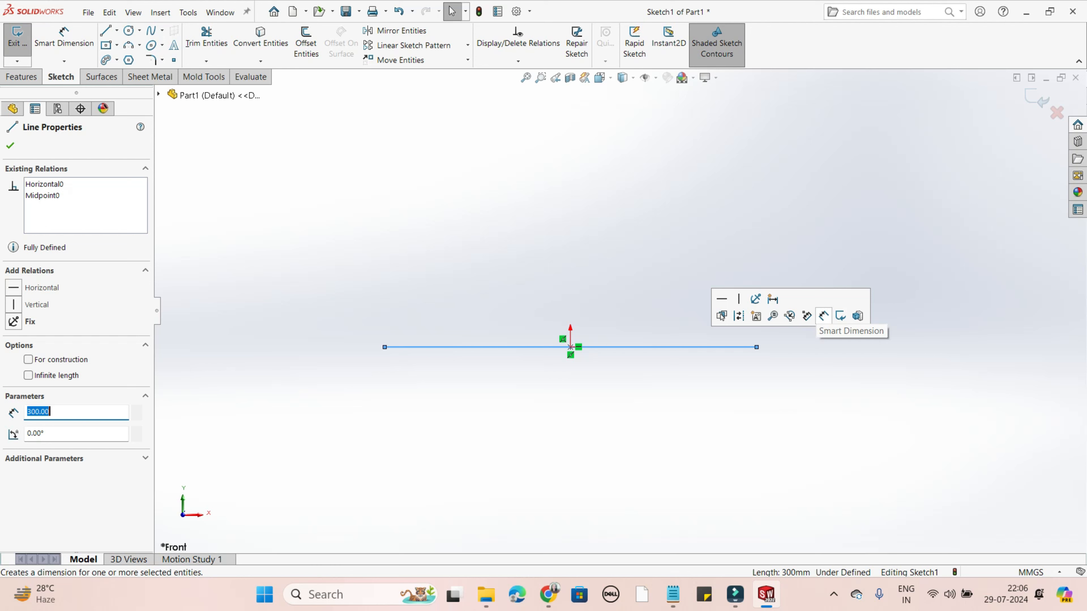
click(824, 316)
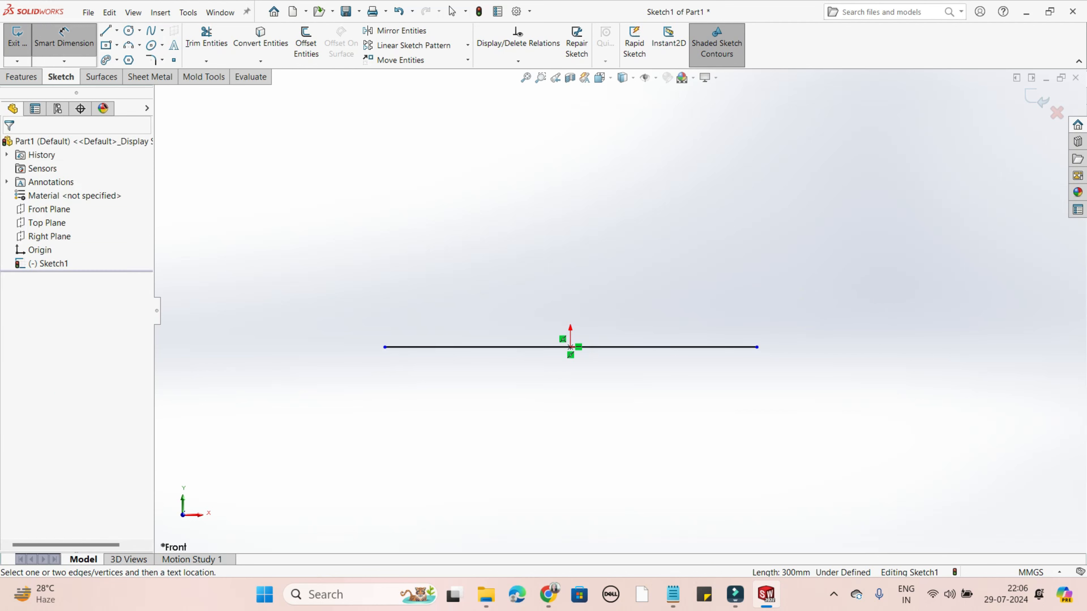
click(728, 347)
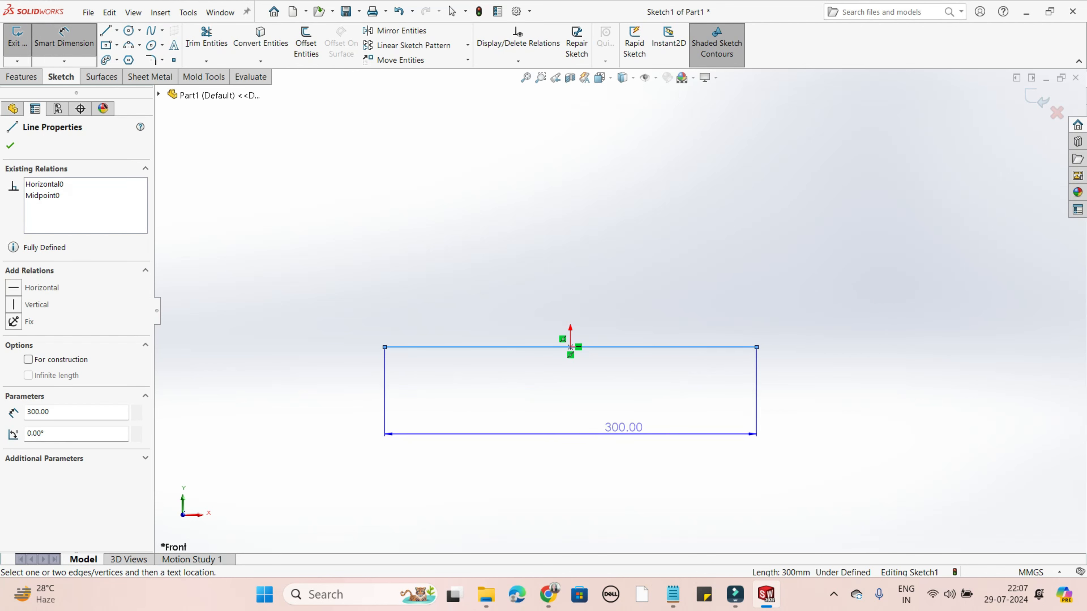
click(599, 432)
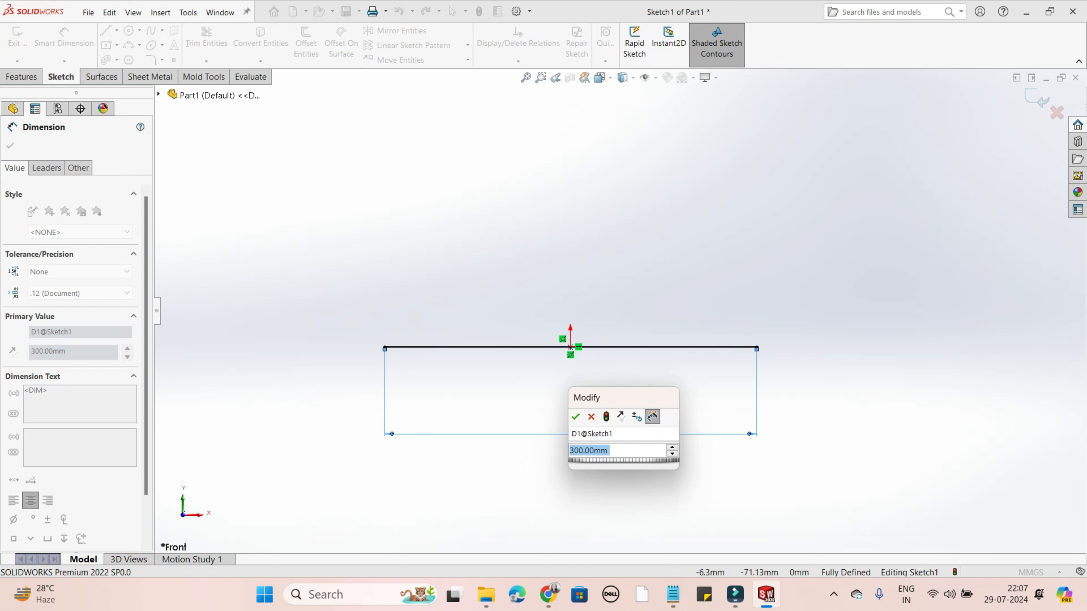
click(575, 416)
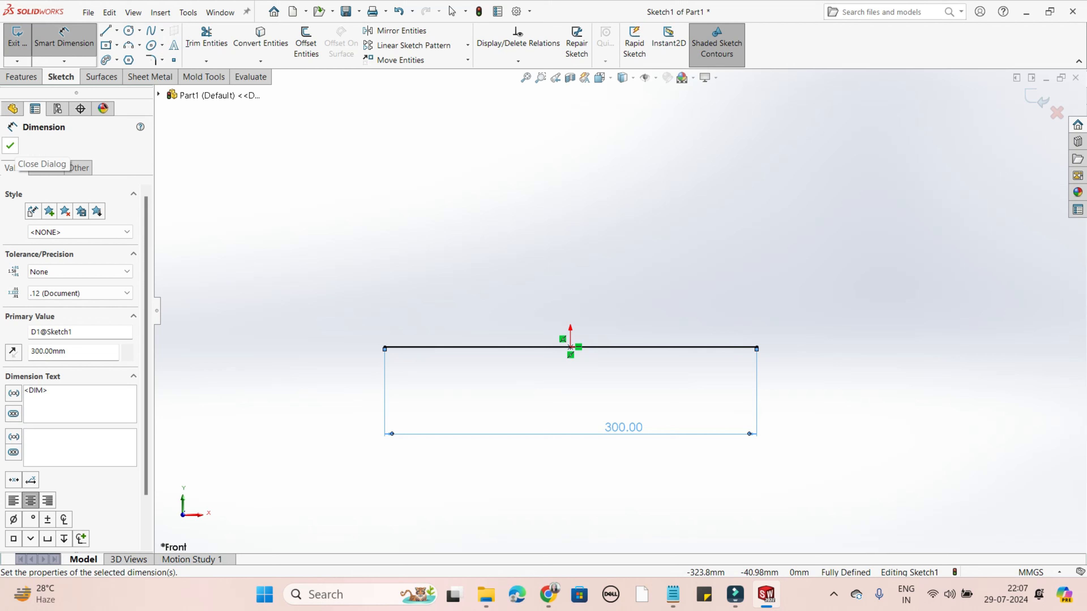
click(10, 146)
- From the base line's right endpoint, sketch lines about 191 mm up, 94 mm left and 110 mm down
scroll(620, 310, up, 2)
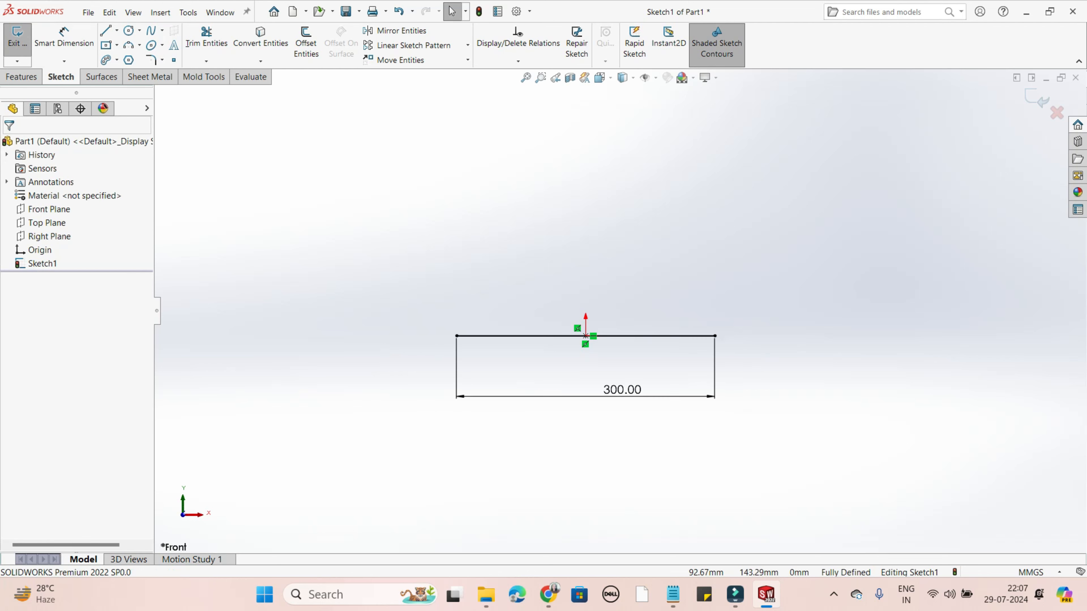
scroll(617, 265, down, 2)
scroll(616, 266, up, 1)
scroll(617, 265, down, 1)
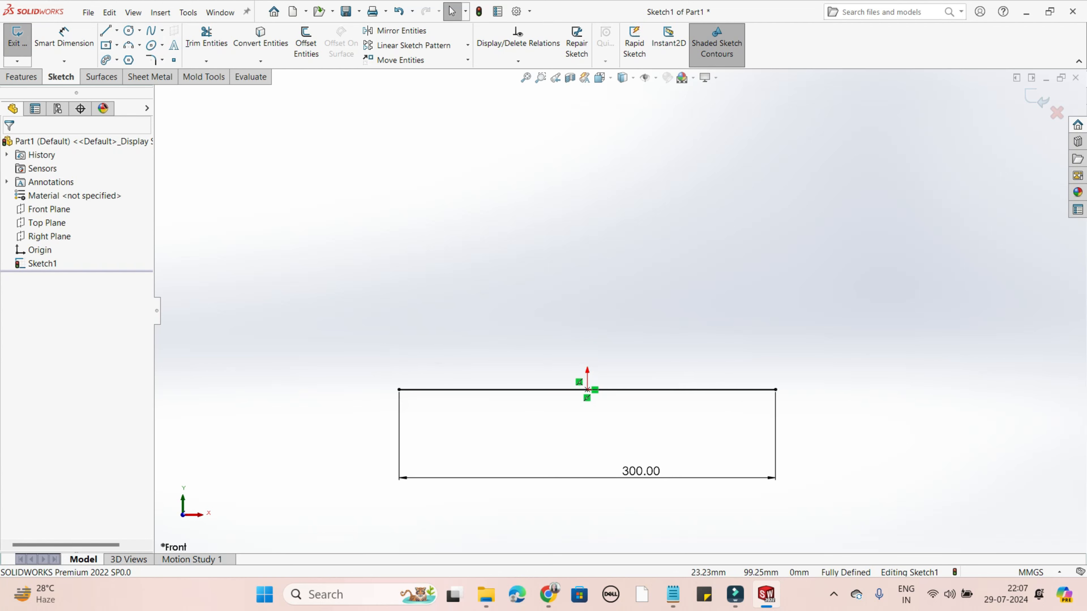
click(117, 31)
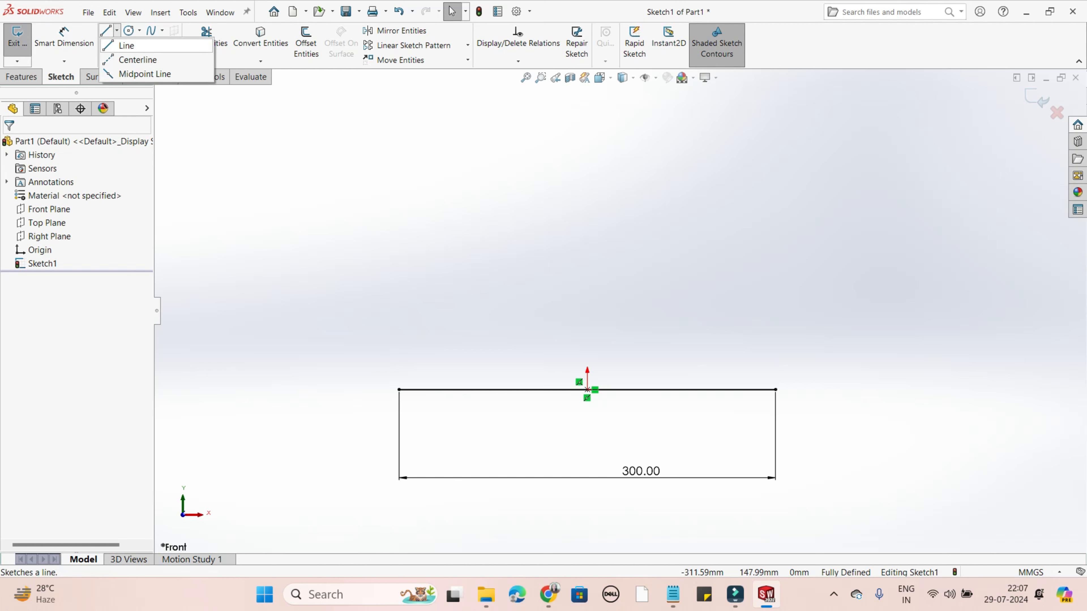
click(126, 45)
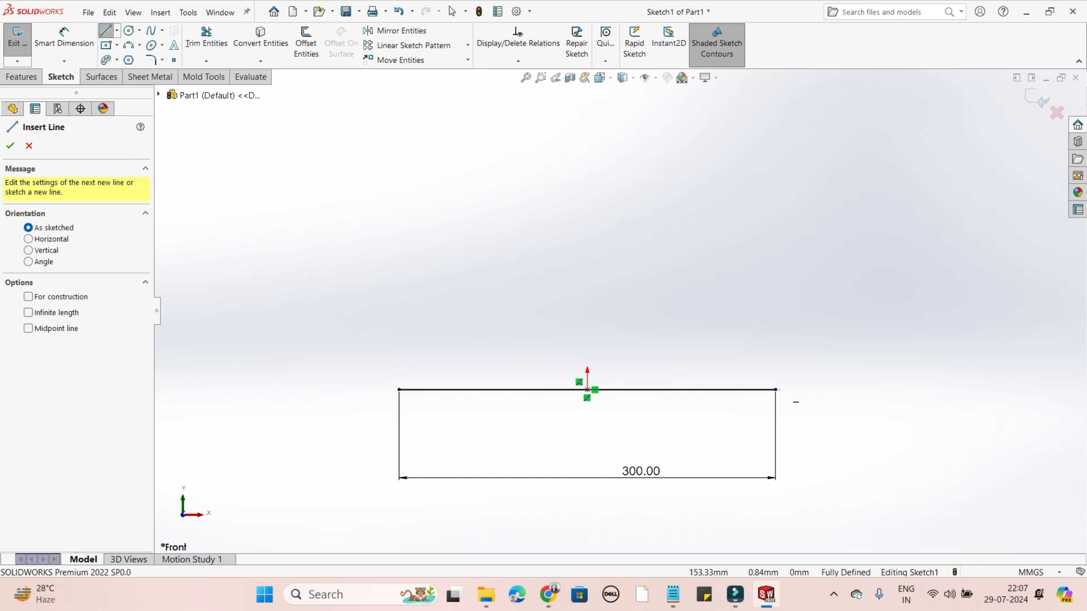
click(776, 390)
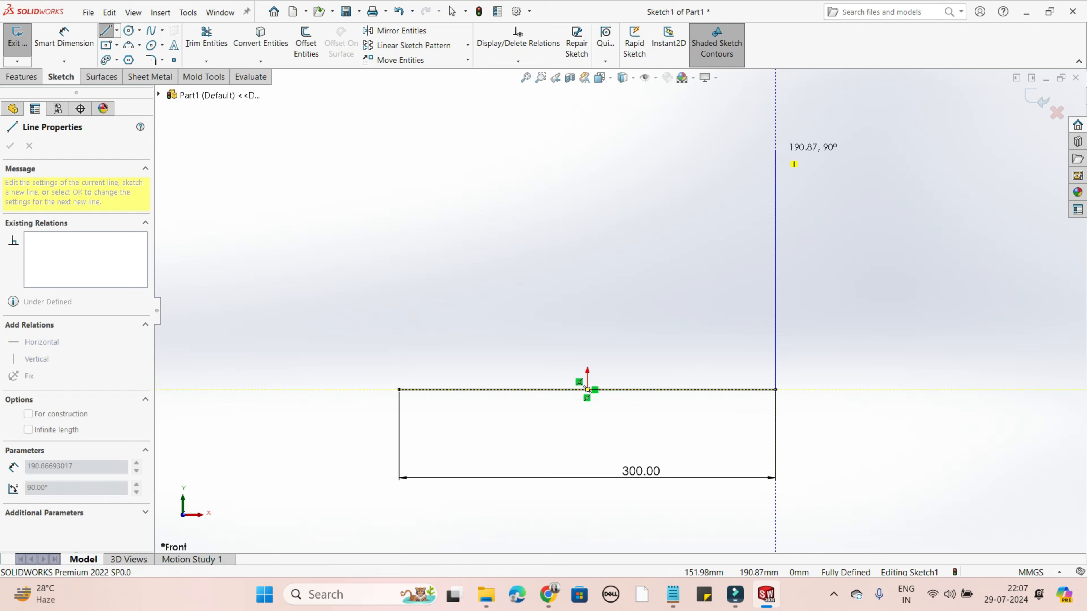
click(775, 150)
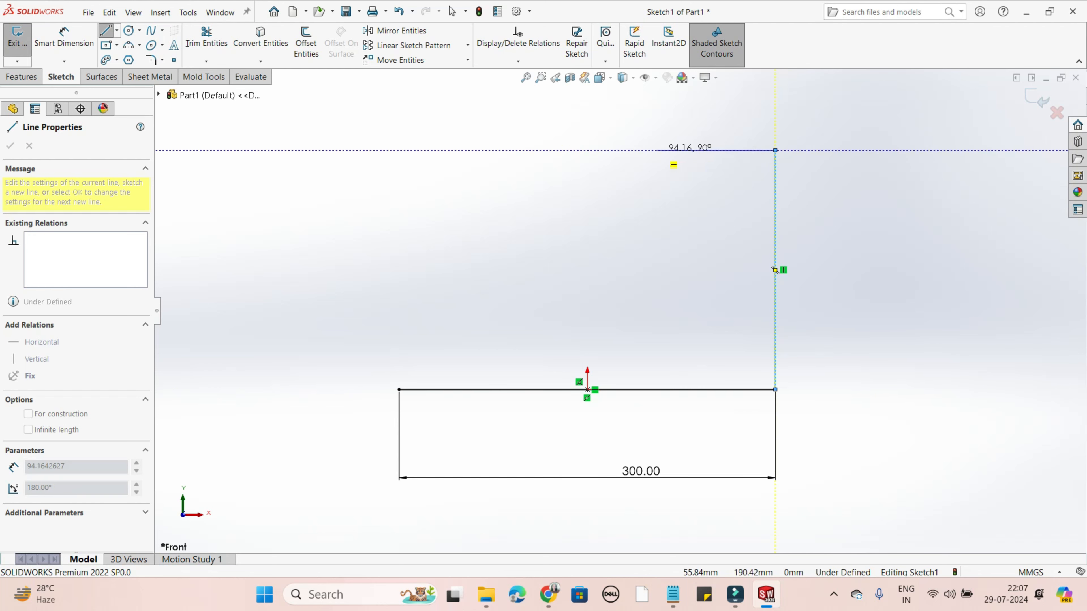
click(657, 150)
double_click(657, 287)
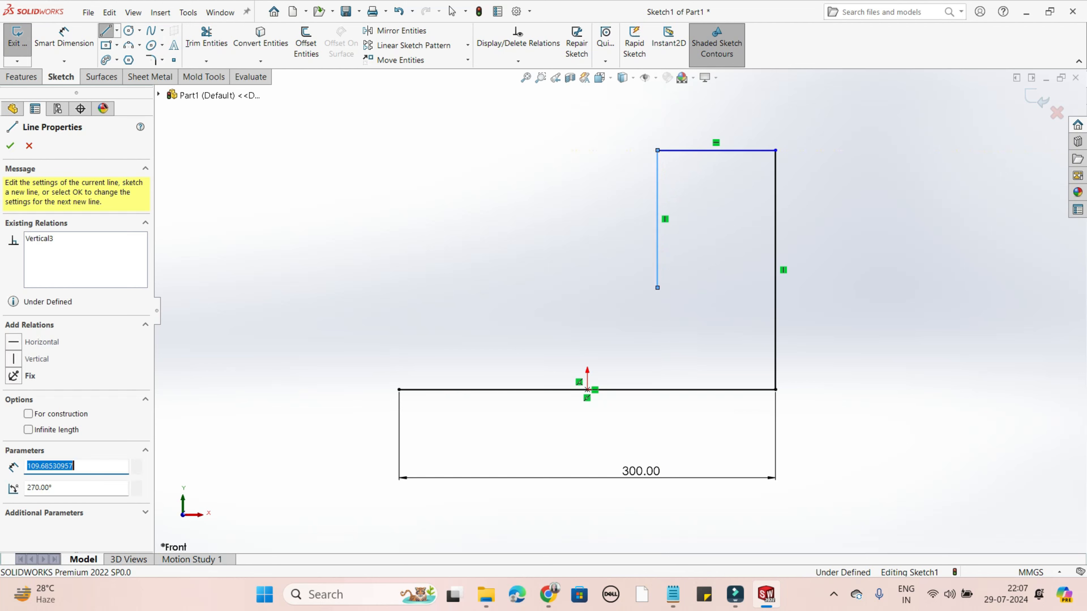
- Continue with lines about 114 mm left, 110 mm up and 92 mm left, and close the U-shaped profile down to the base line's left endpoint
click(658, 288)
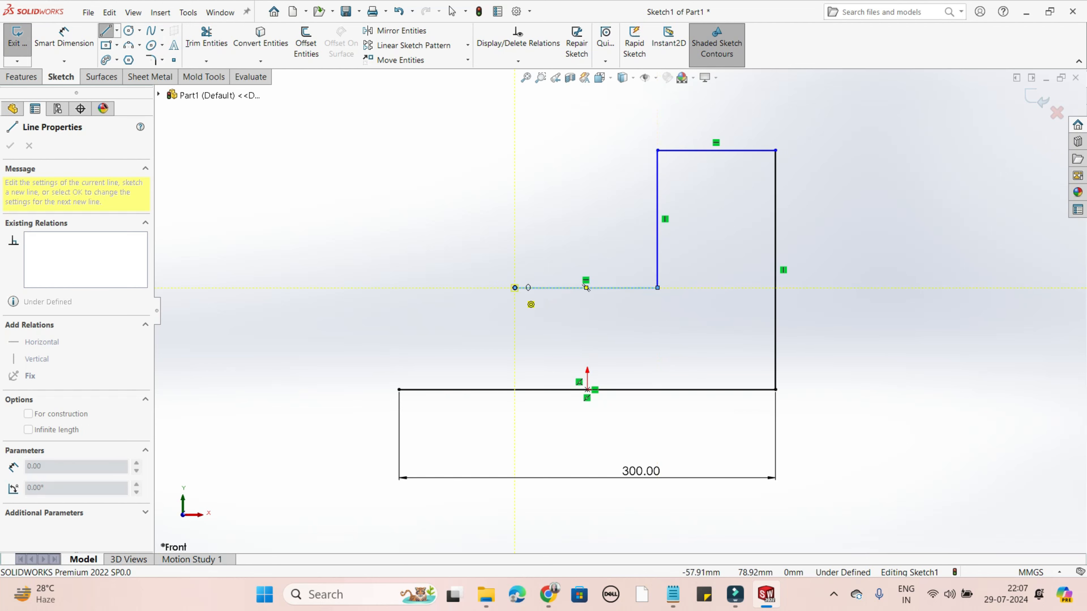
click(515, 287)
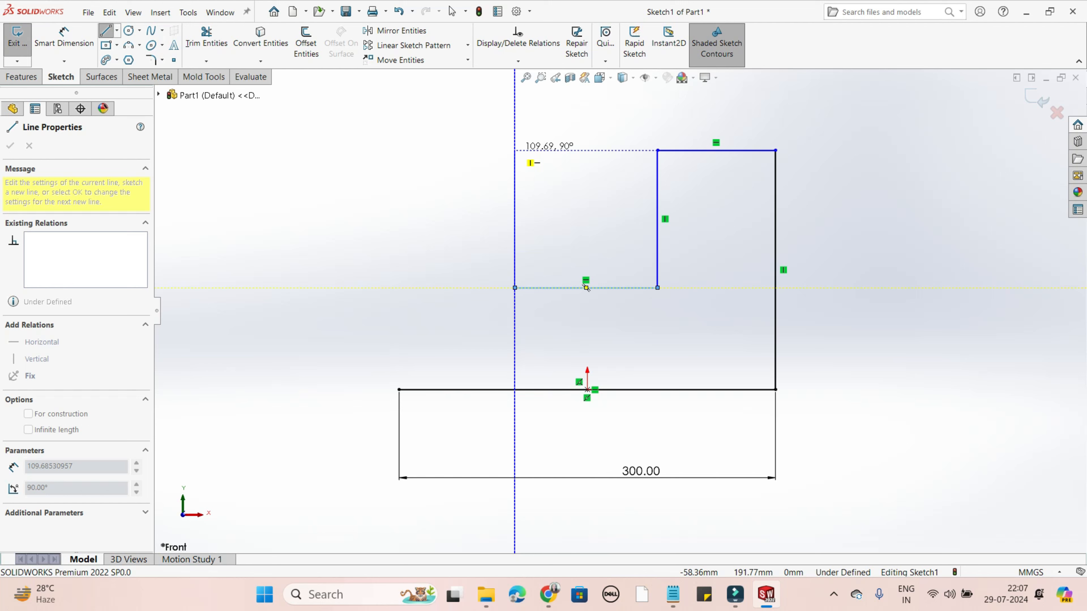
click(515, 150)
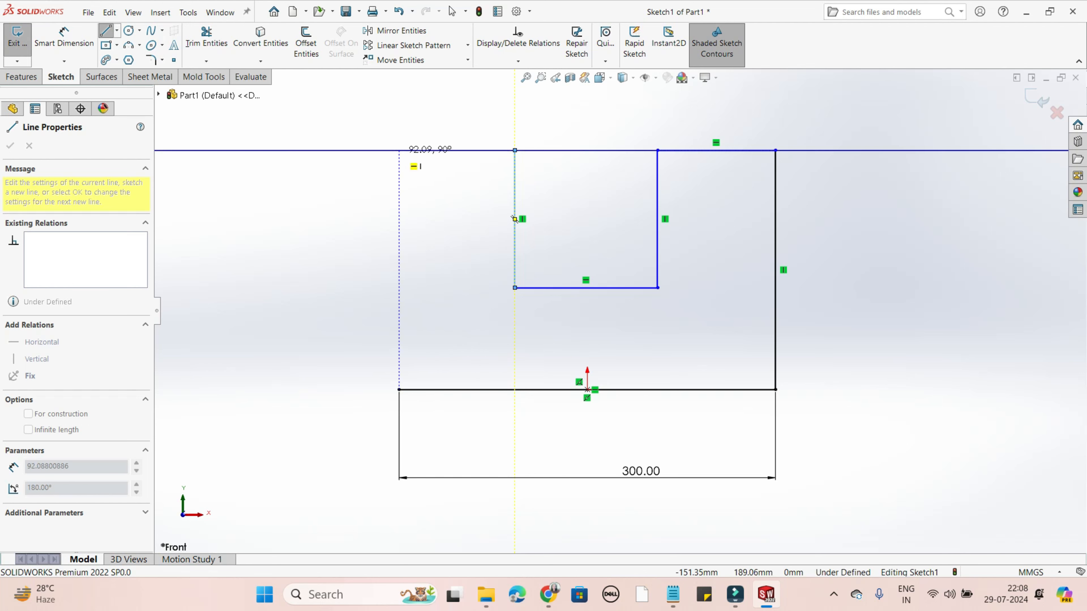
click(399, 150)
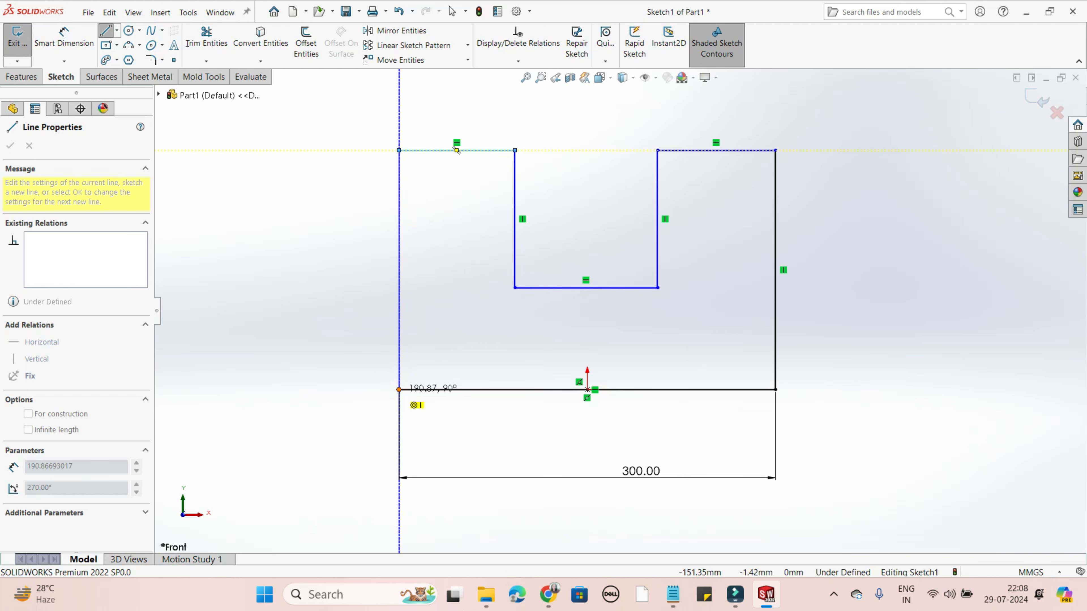
click(399, 389)
right_click(400, 391)
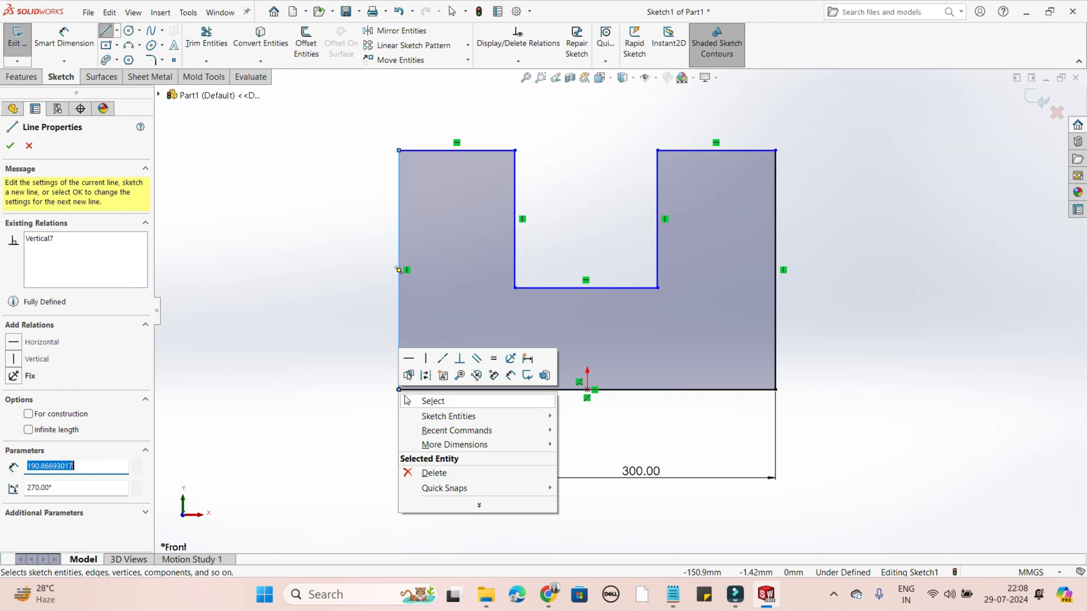
click(432, 400)
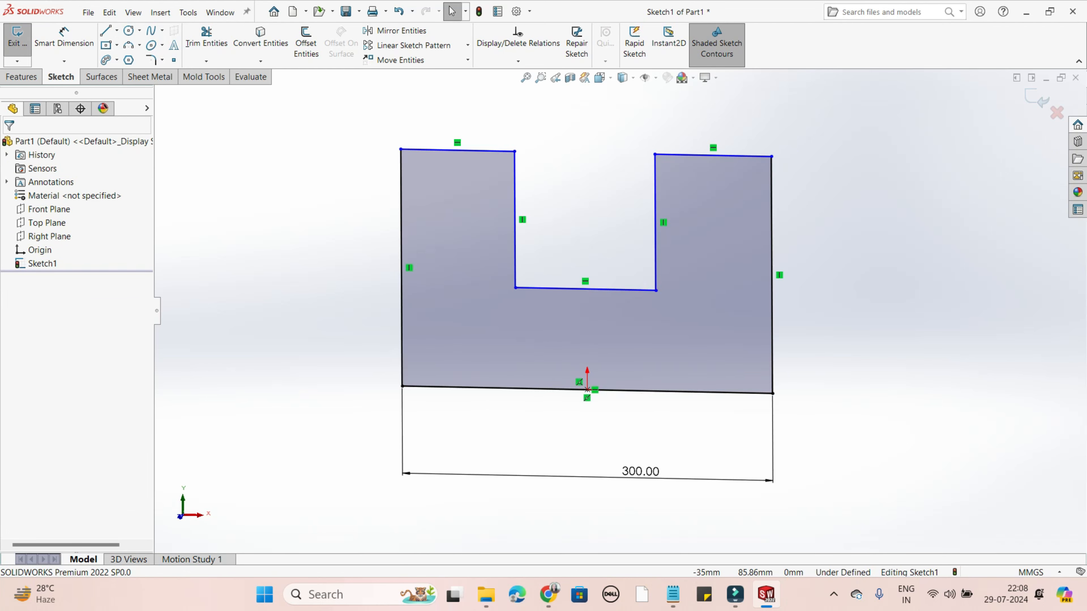
middle_drag(752, 348, 717, 406)
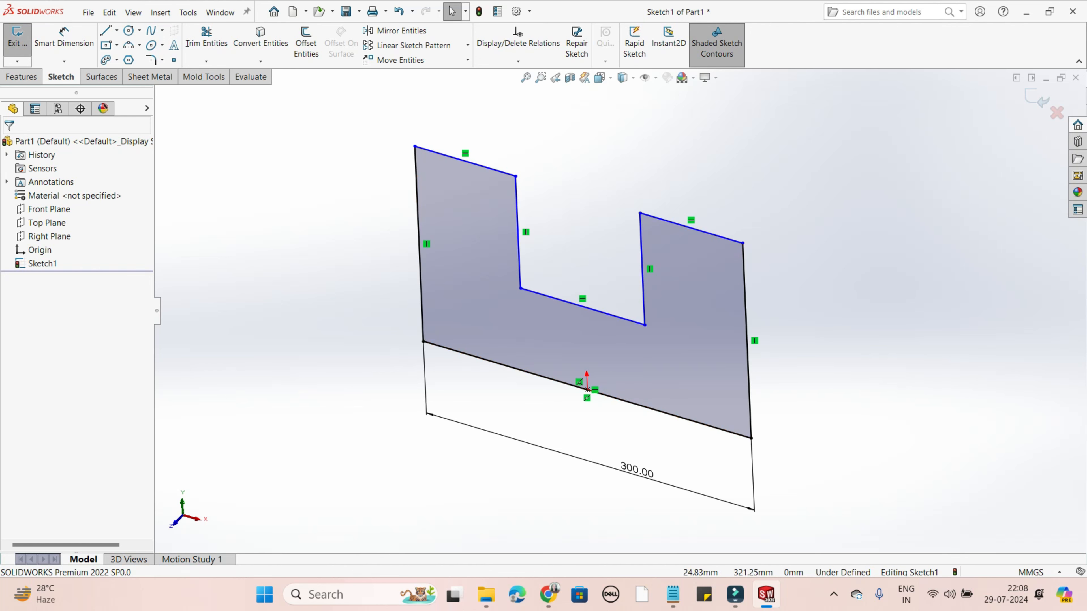
click(599, 78)
click(617, 124)
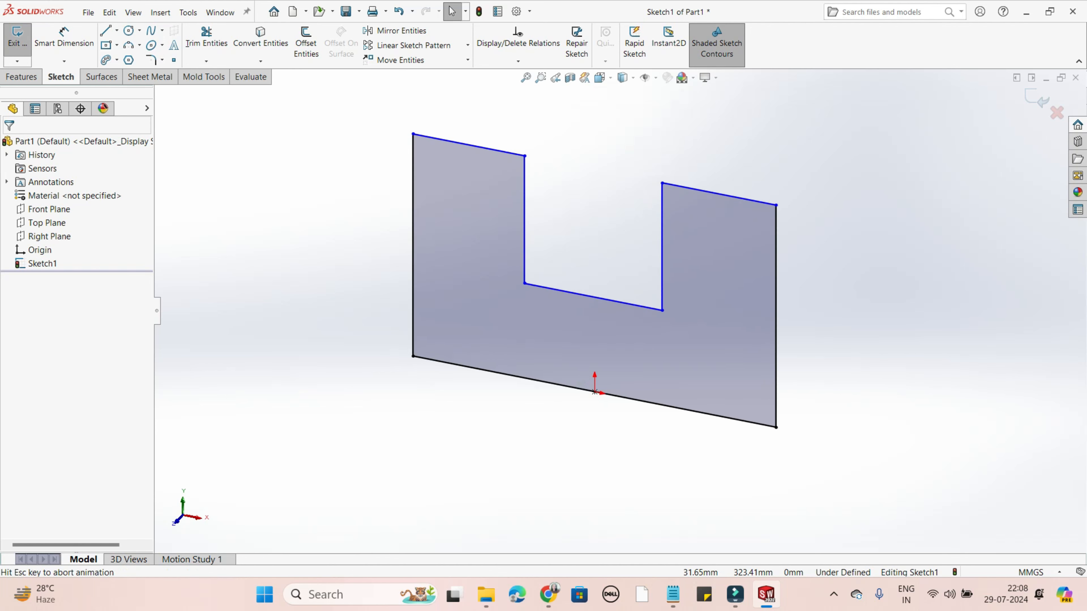
scroll(833, 250, down, 1)
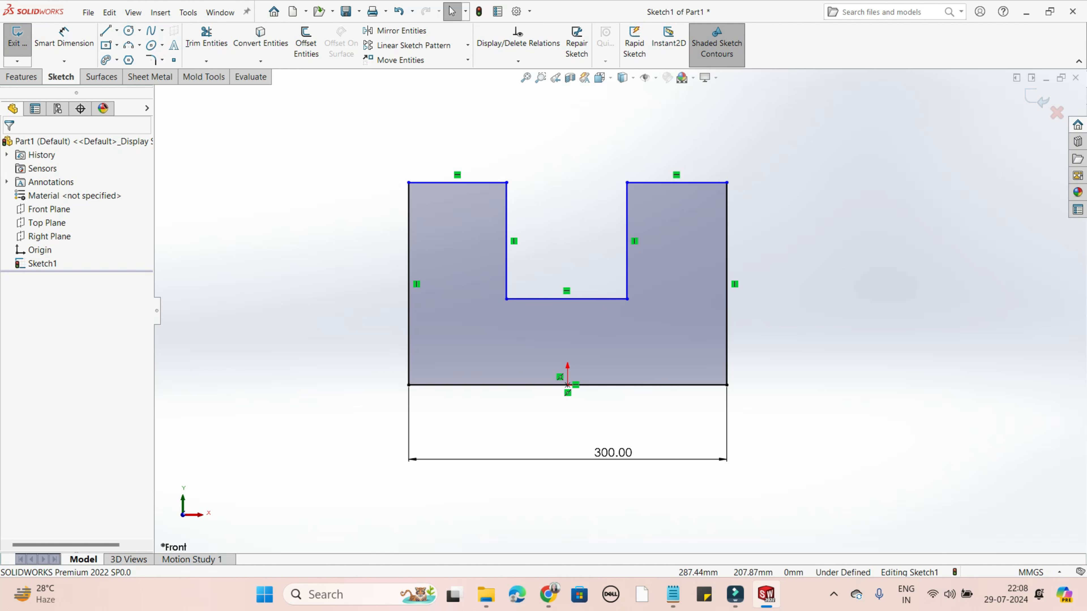
- Dimension the height from the origin to the right upright's top edge with Smart Dimension and set it to 200 mm
click(64, 38)
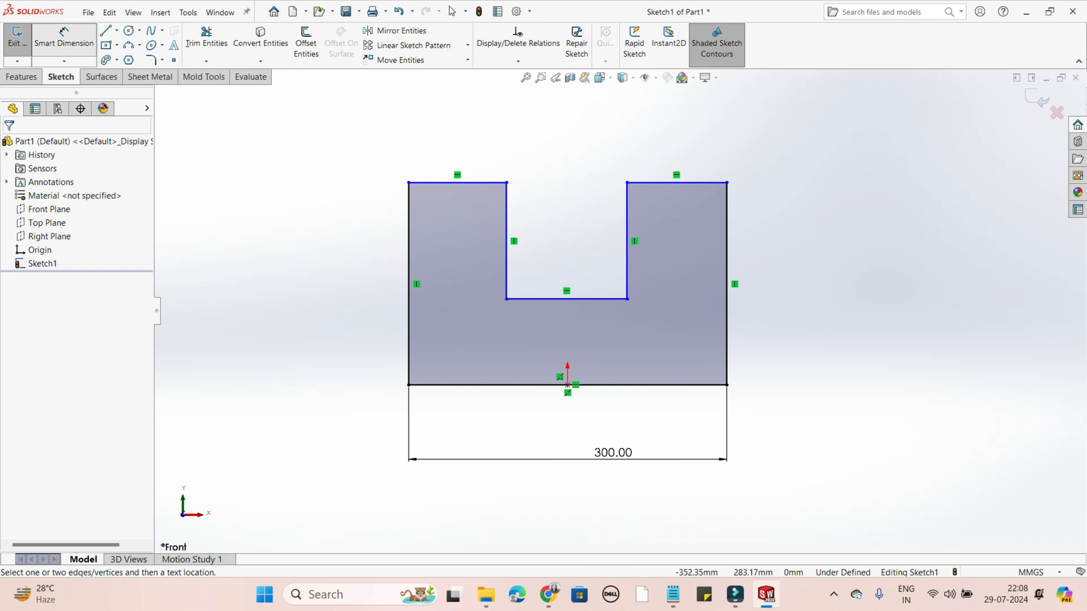
click(676, 182)
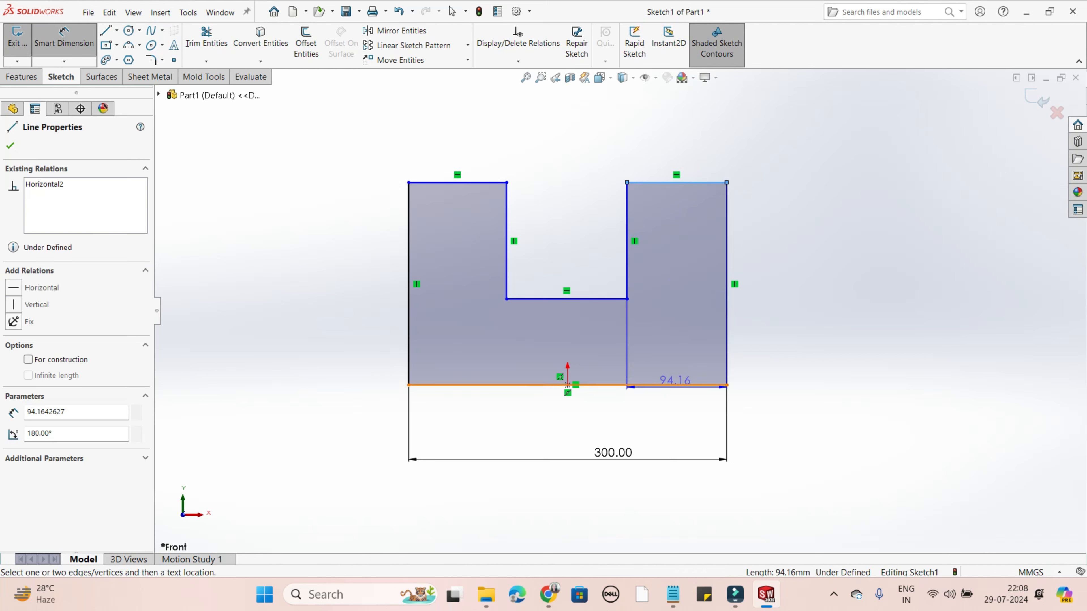
click(567, 385)
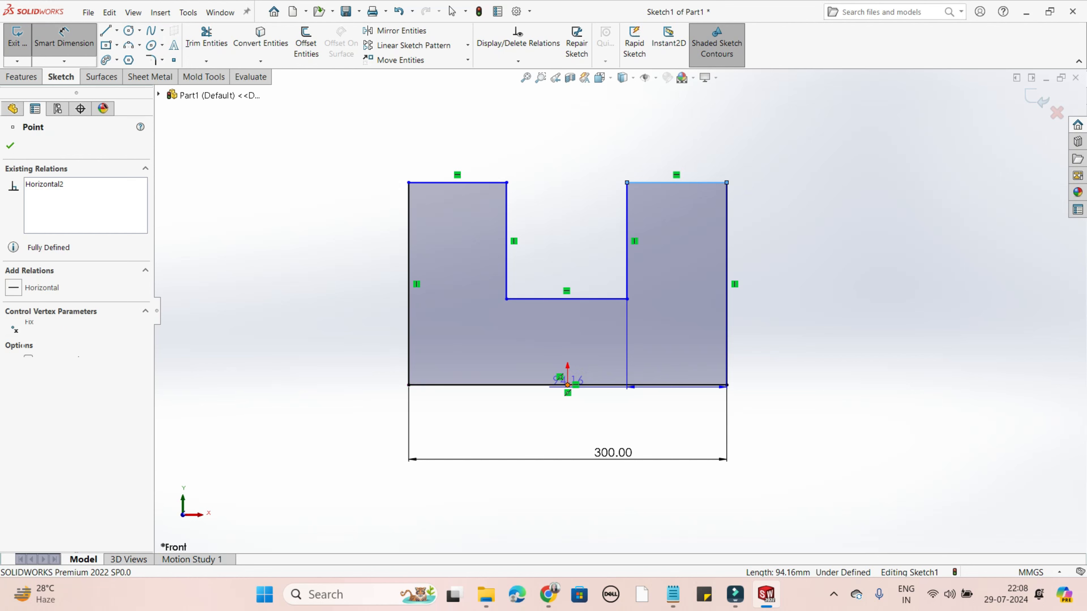
click(796, 381)
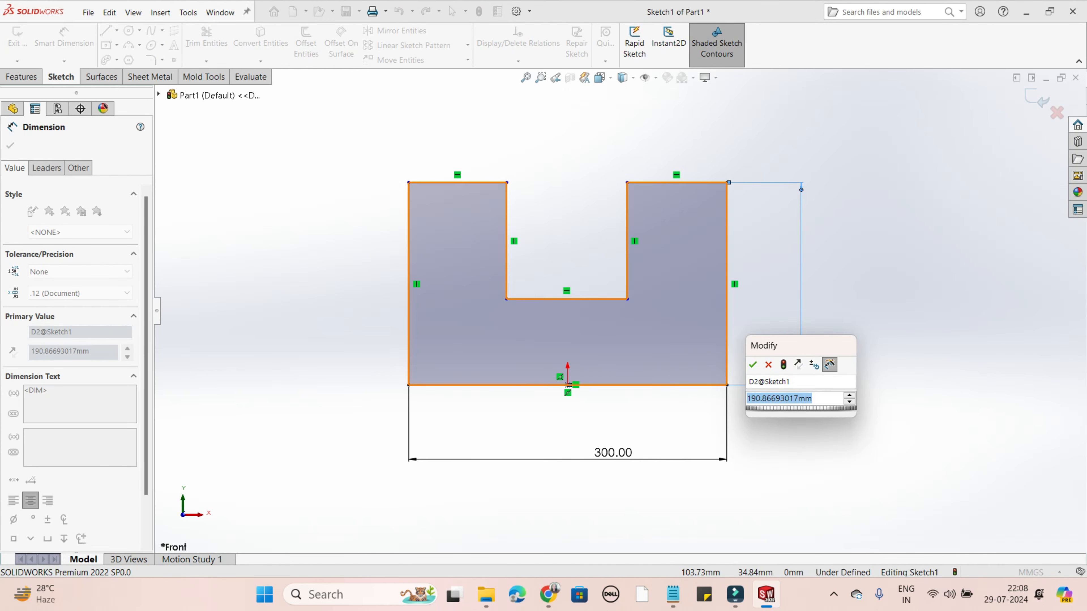
text(200)
key(Return)
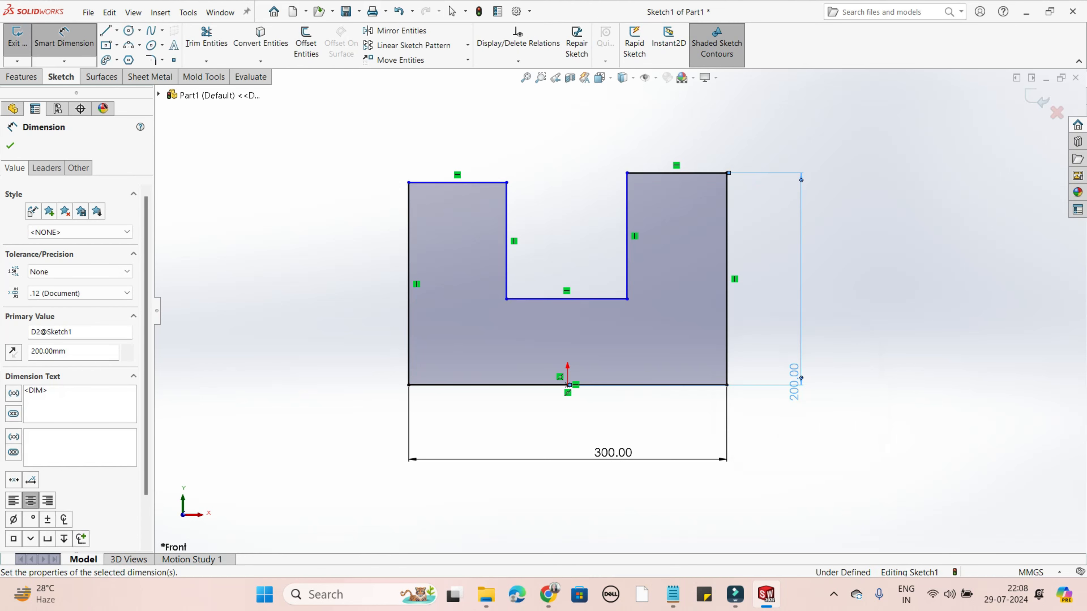
click(878, 336)
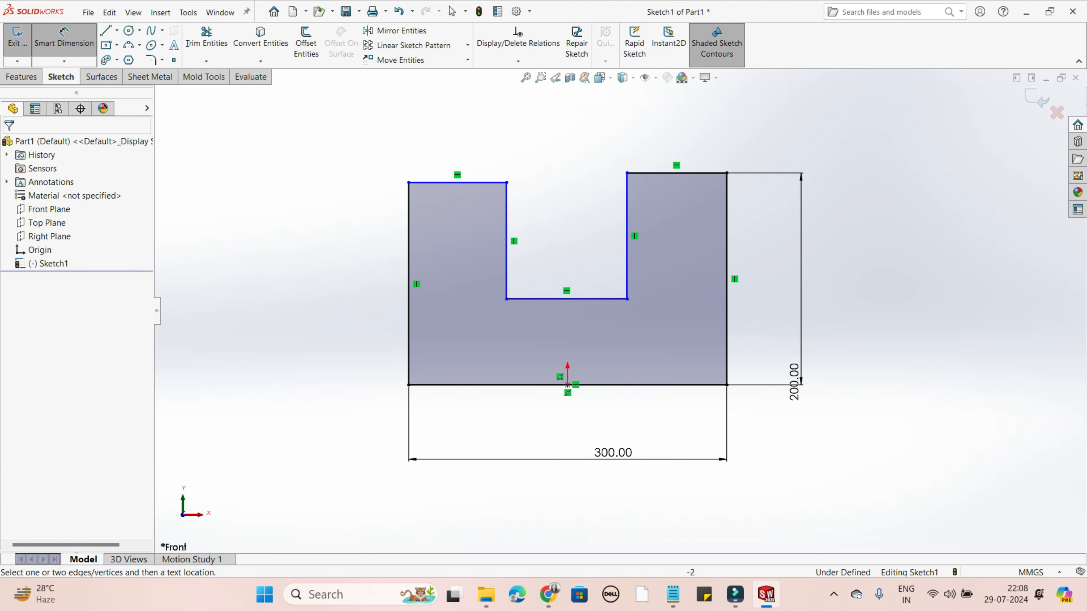
- Dimension the height from the origin to the slot's bottom edge, set it to 50 mm, and end the dimension command
click(566, 300)
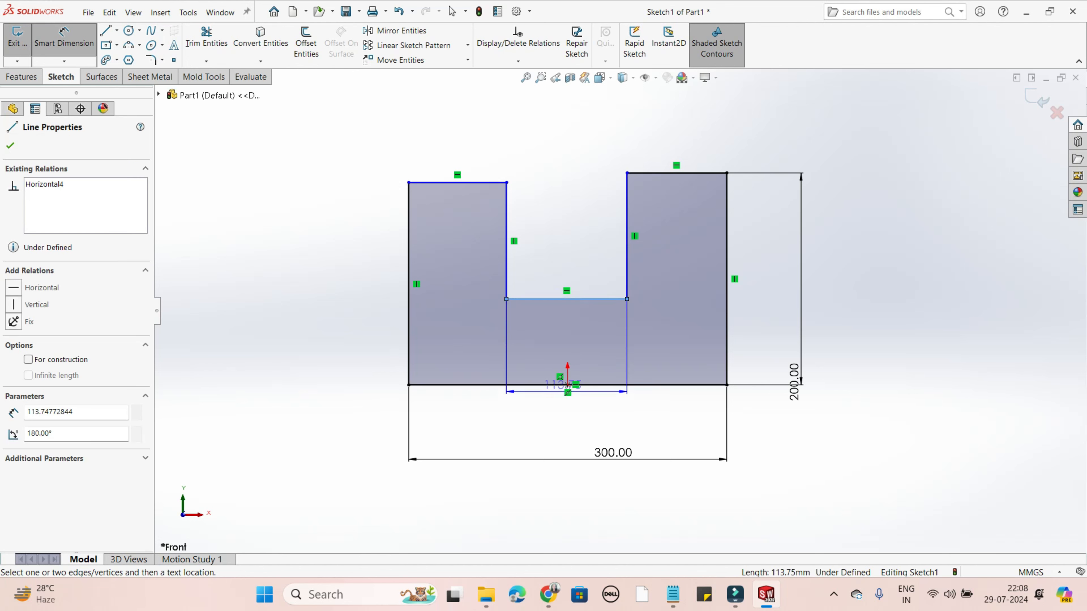
click(568, 385)
click(753, 355)
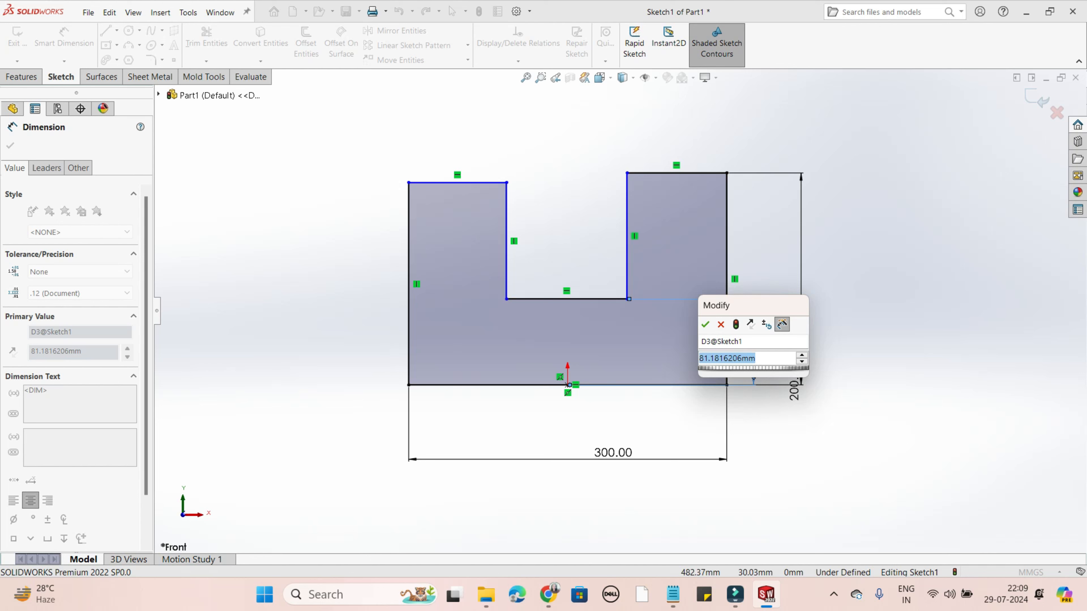
text(50)
key(Return)
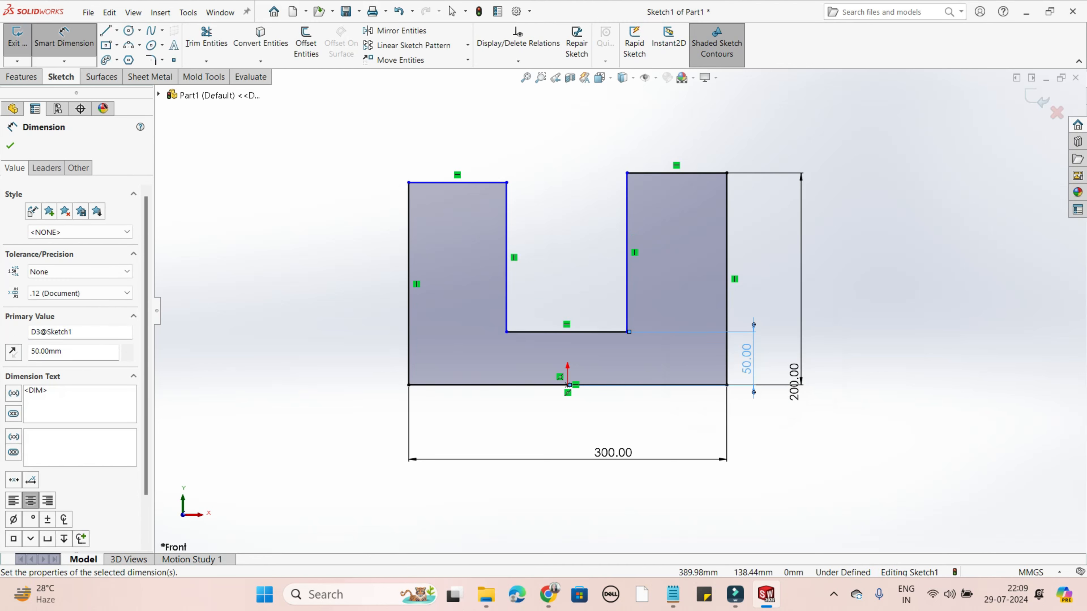
key(Escape)
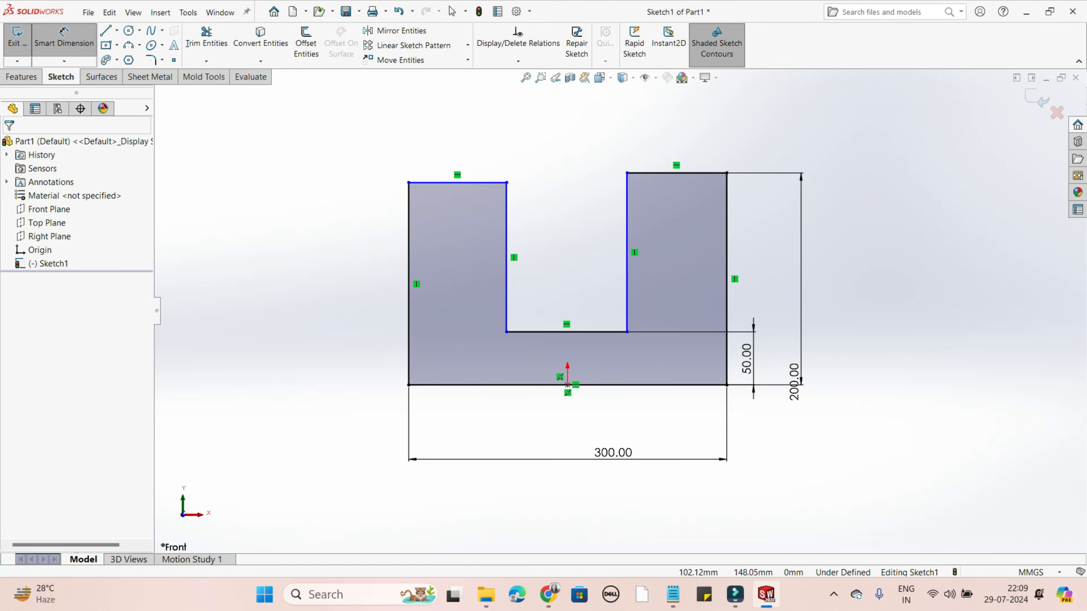
key(Escape)
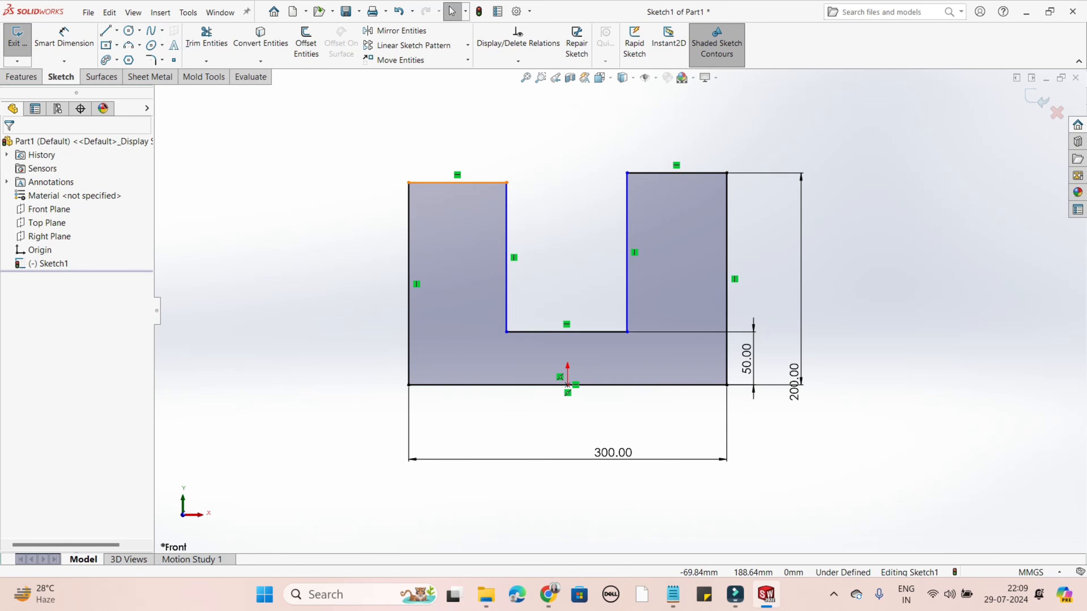
- Raise the left upright's top edge slightly and add a Parallel relation between it and the right upright's top edge
mouse_move(457, 182)
mouse_down()
mouse_move(457, 160)
mouse_move(458, 178)
mouse_up()
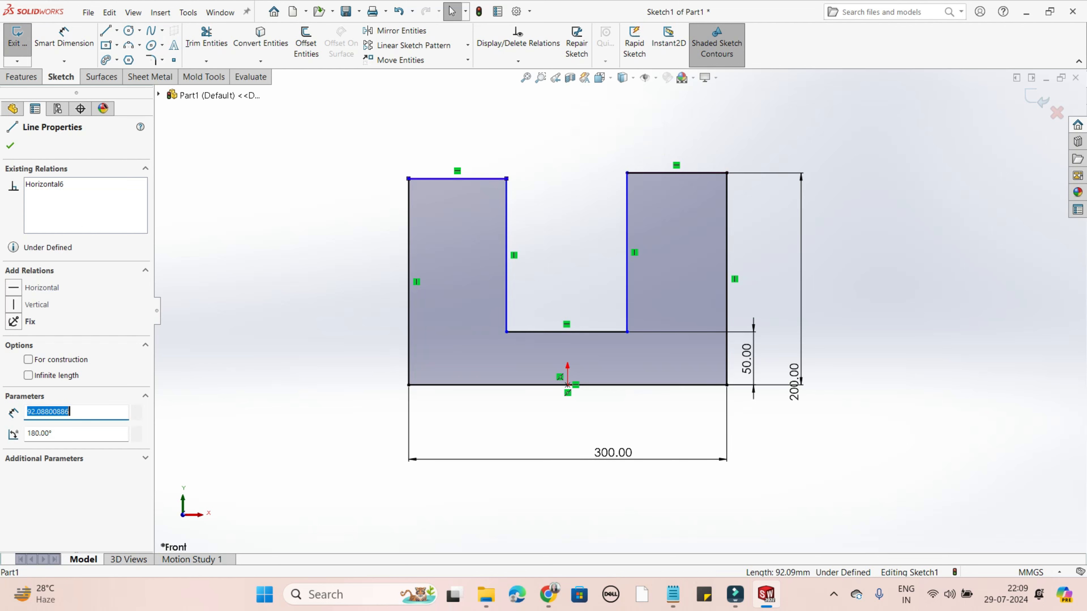
key(Escape)
click(694, 173)
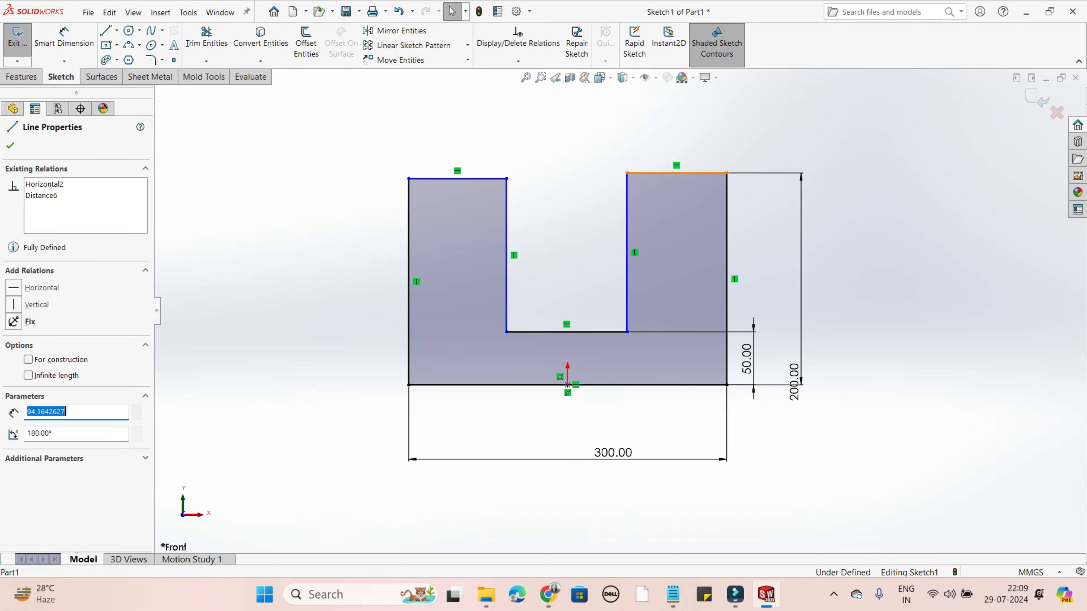
ctrl+click(458, 178)
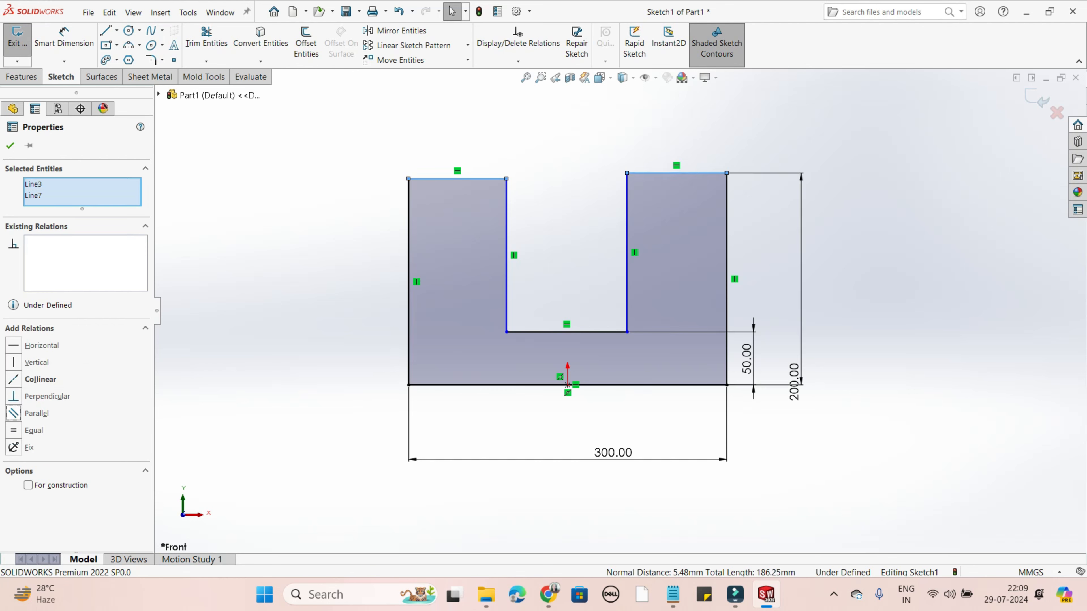
click(13, 414)
key(Escape)
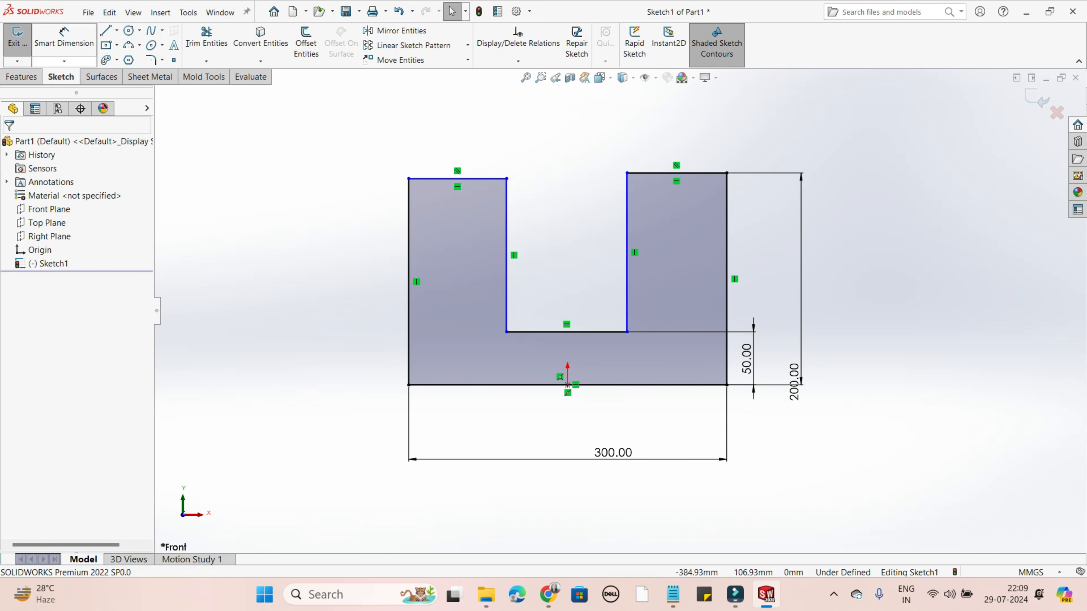
- Try to dimension the vertical distance from the right upright's inner top corner to the base line
click(63, 39)
click(627, 173)
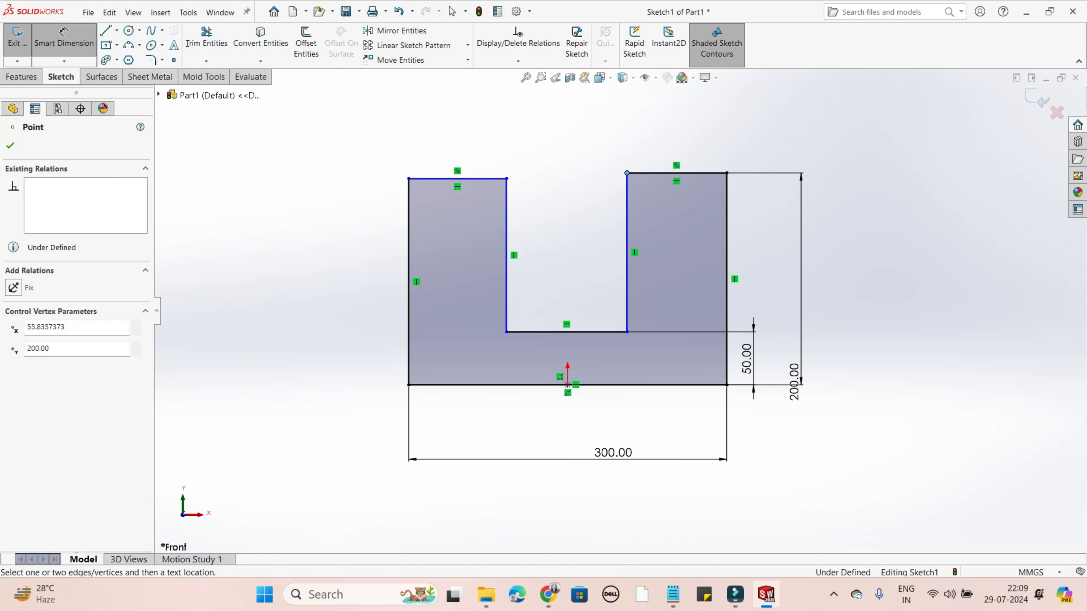
click(492, 385)
click(855, 361)
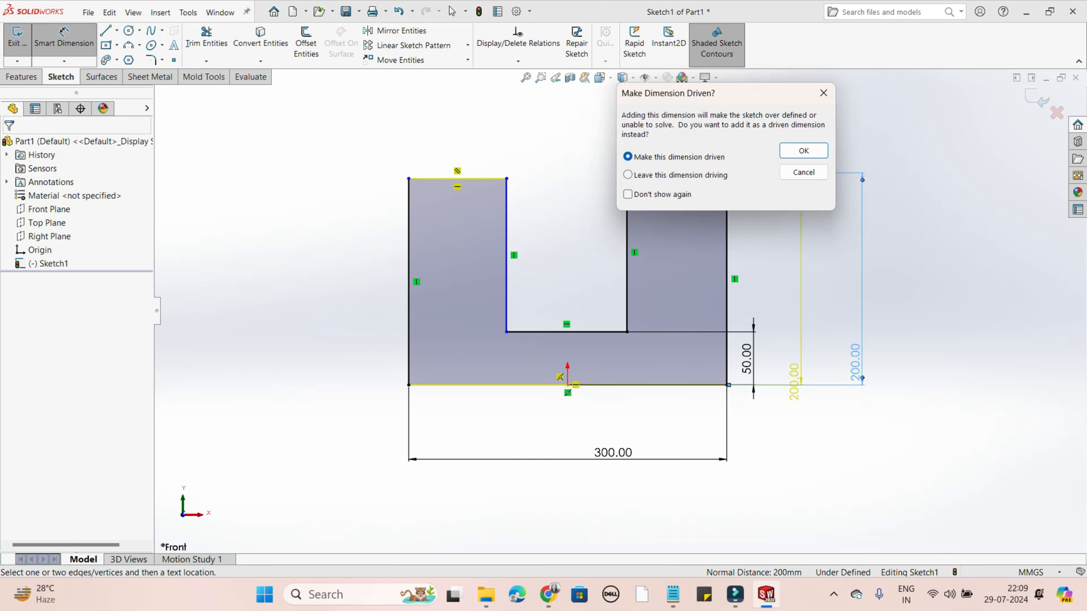
click(824, 93)
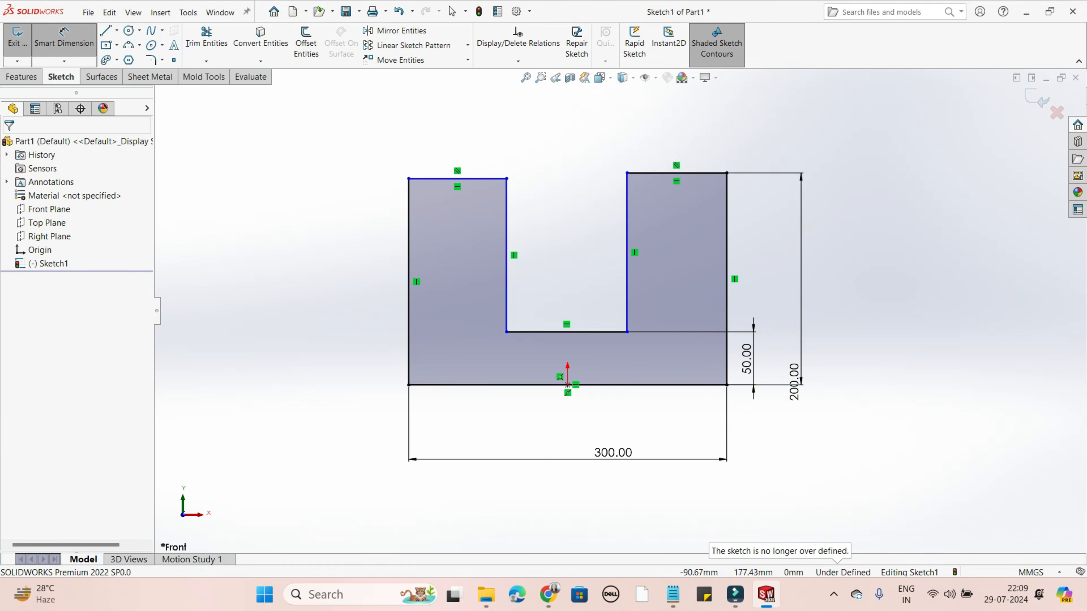
- Dimension the height between the left upright's top edge and the base line and set it to 200 mm
click(458, 178)
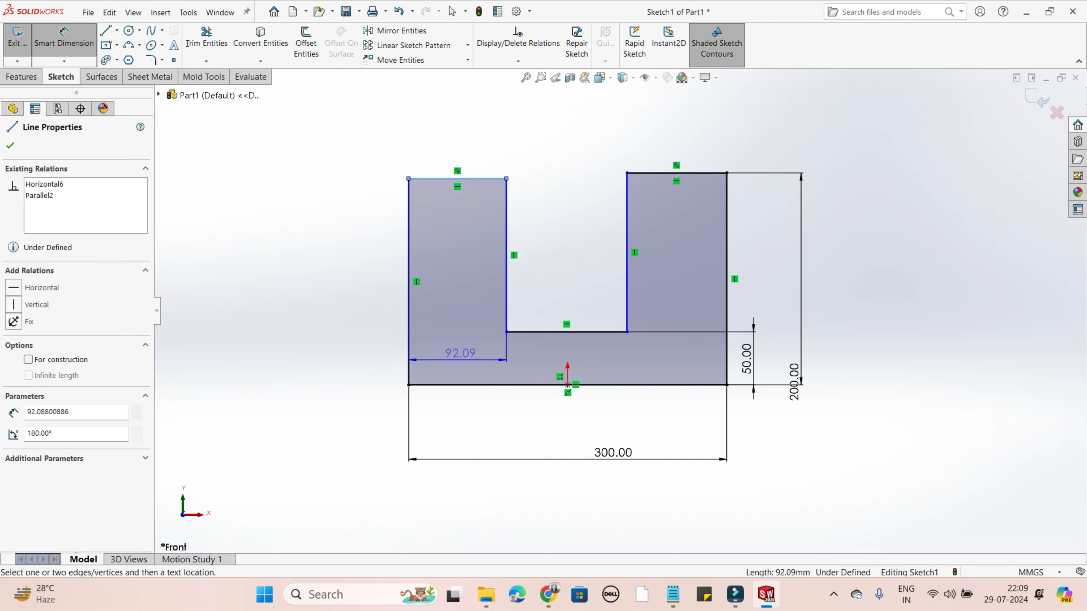
click(461, 385)
click(285, 372)
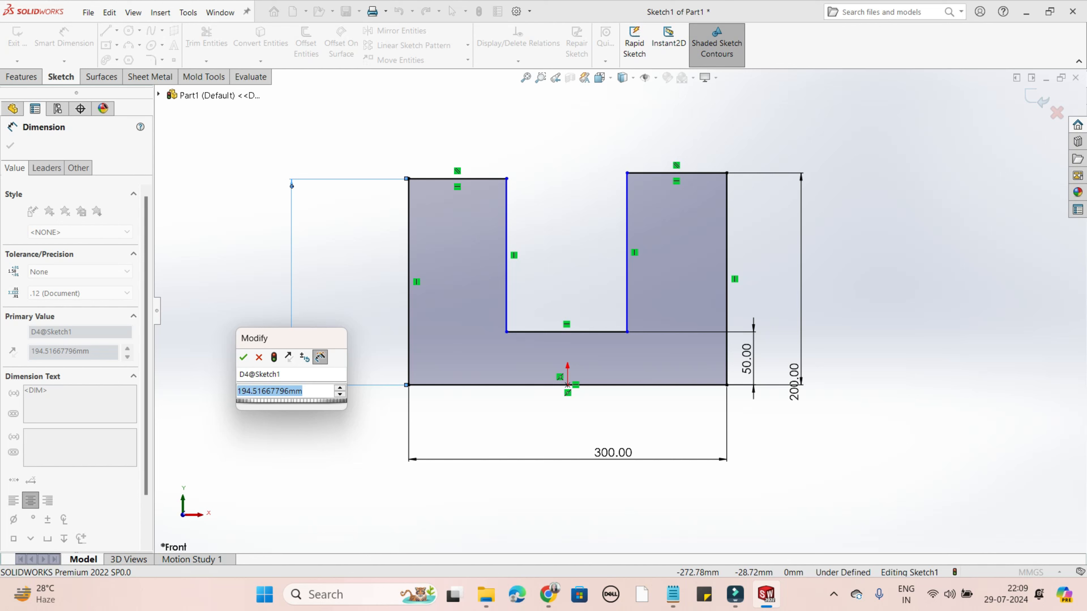
text(20)
key(Return)
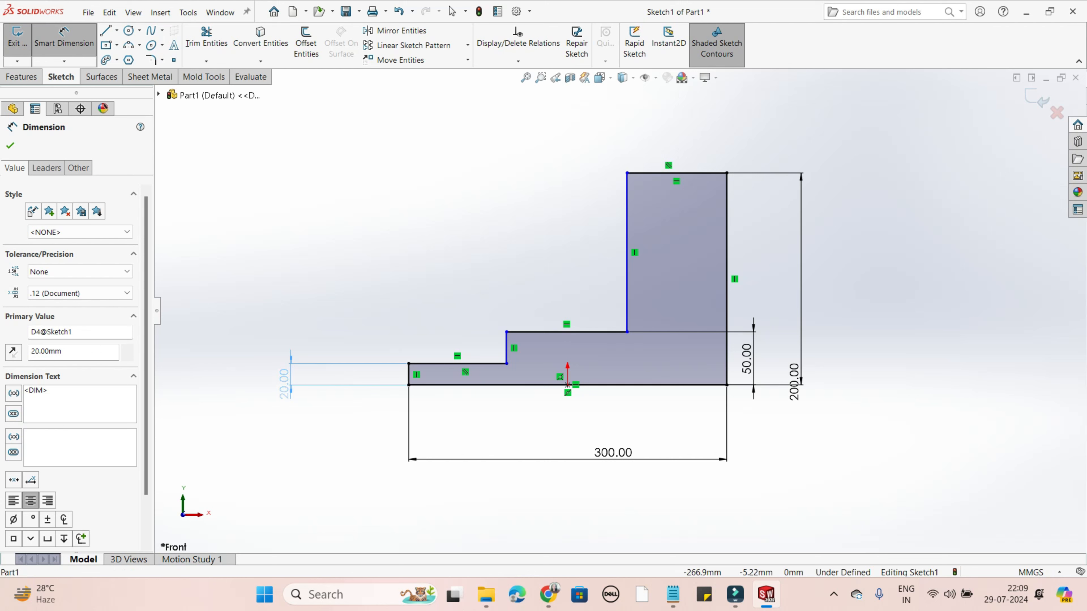
click(287, 387)
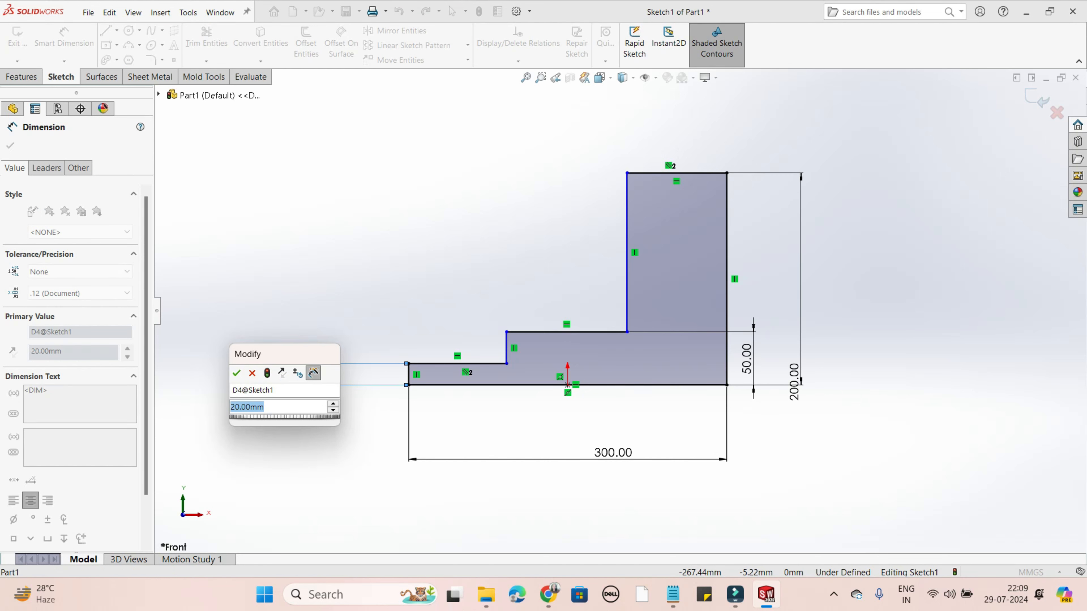
text(200)
key(Return)
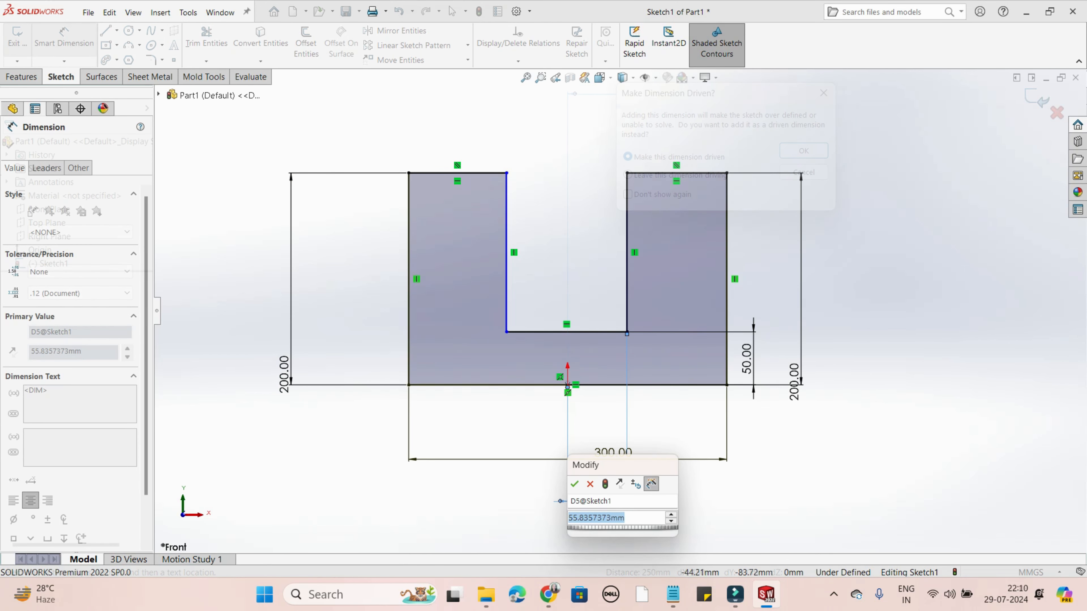
- Set the horizontal distance from the origin to the slot's right edge to 50 mm and end the dimension command
text(50)
key(Return)
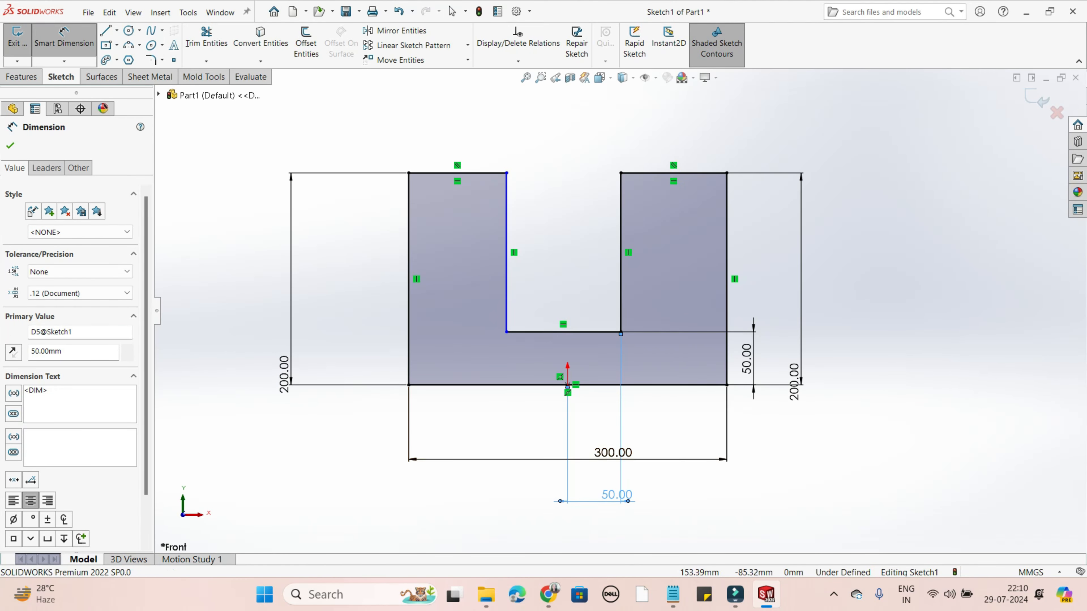
key(Escape)
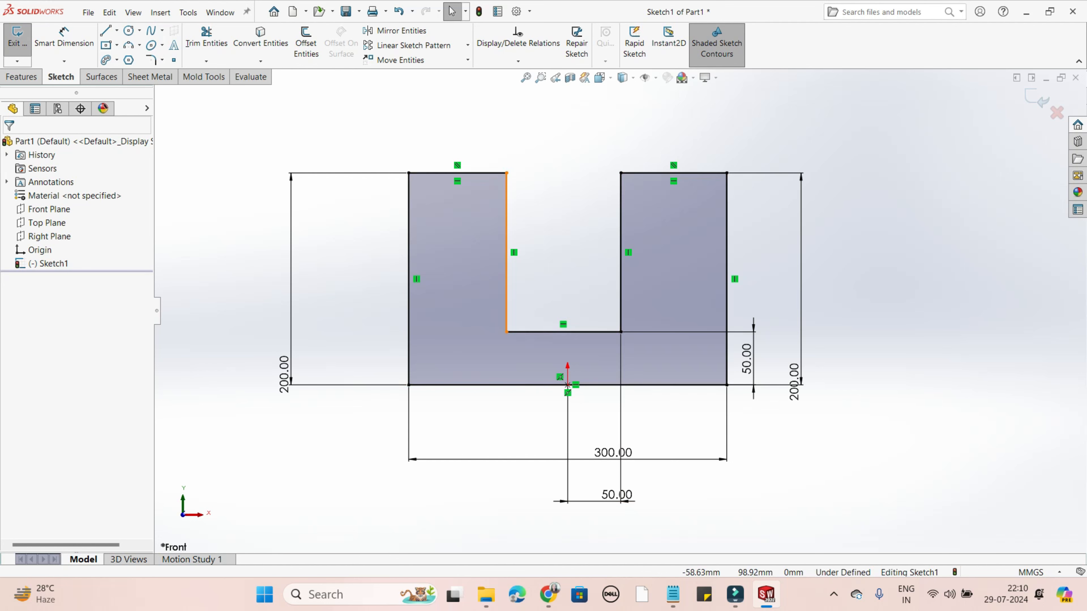
- Dimension the horizontal distance from the origin to the slot's left edge with Smart Dimension and set it to 50 mm
click(506, 280)
click(64, 38)
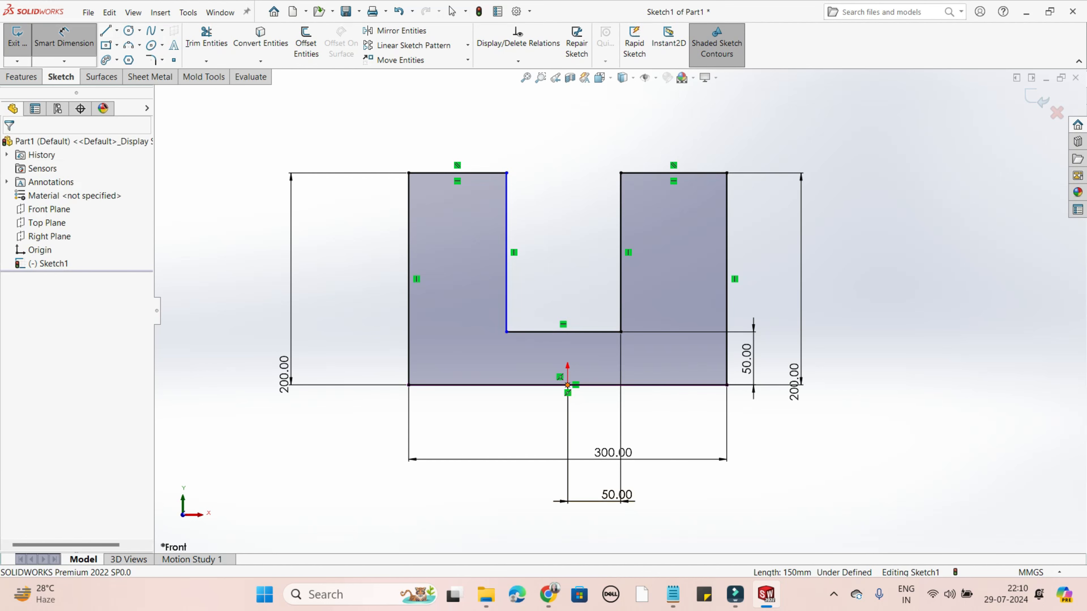
click(567, 385)
click(507, 278)
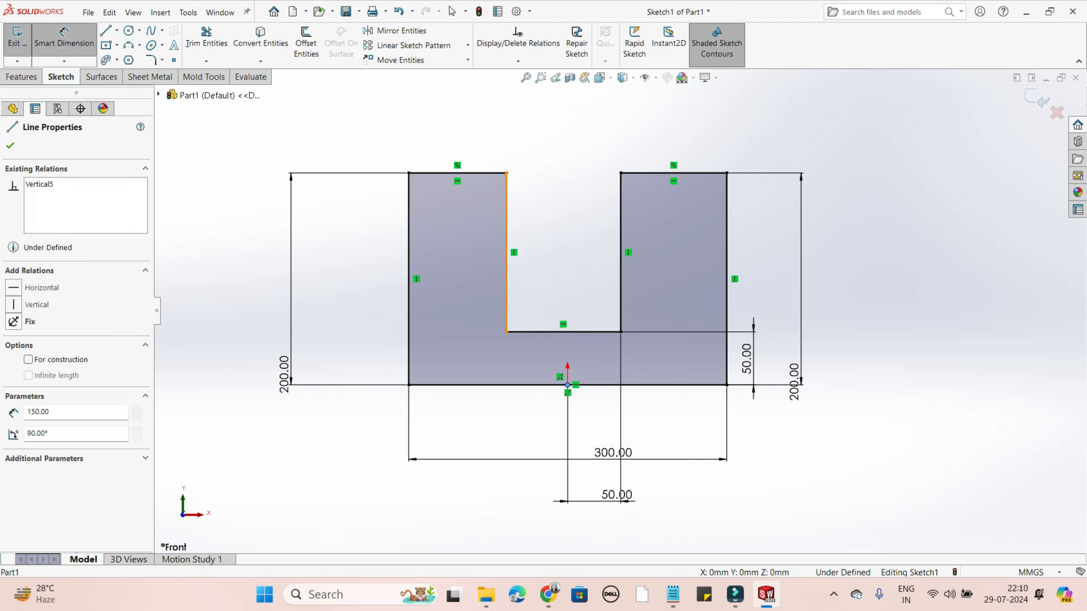
click(541, 504)
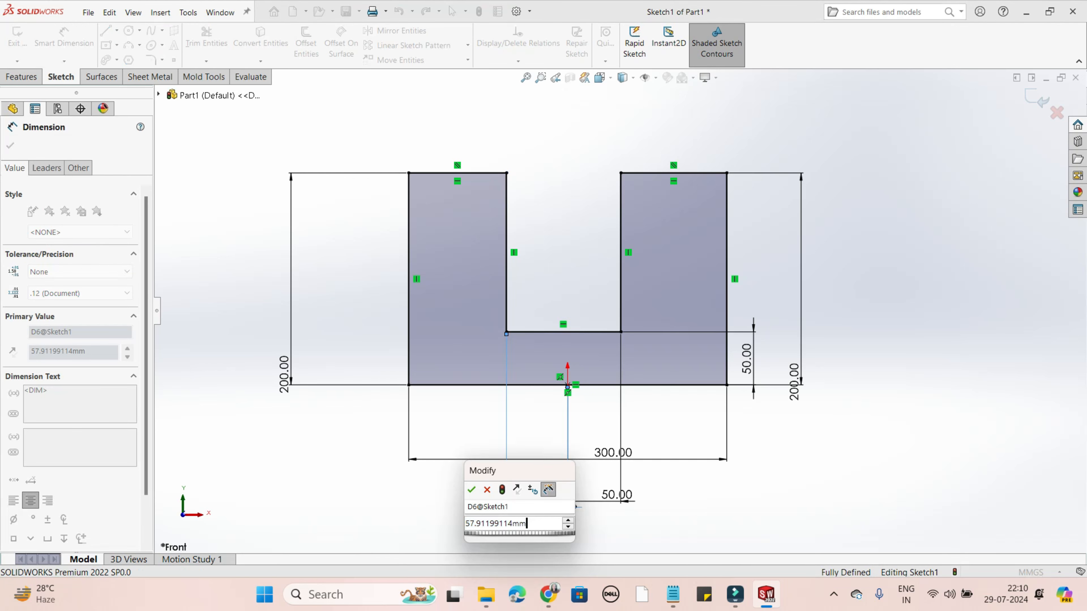
text(50)
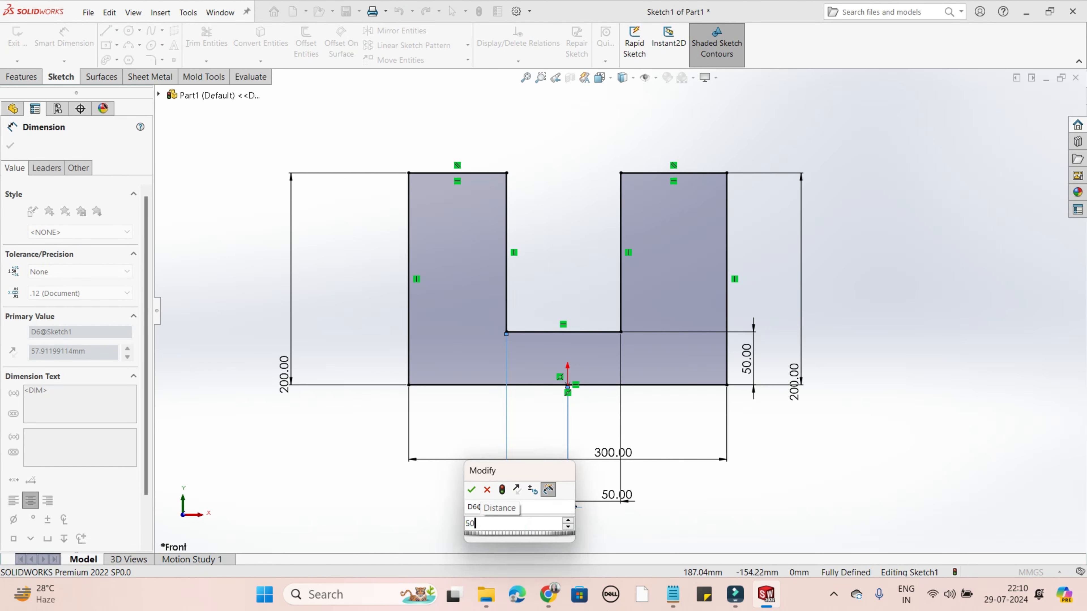
key(Return)
click(10, 145)
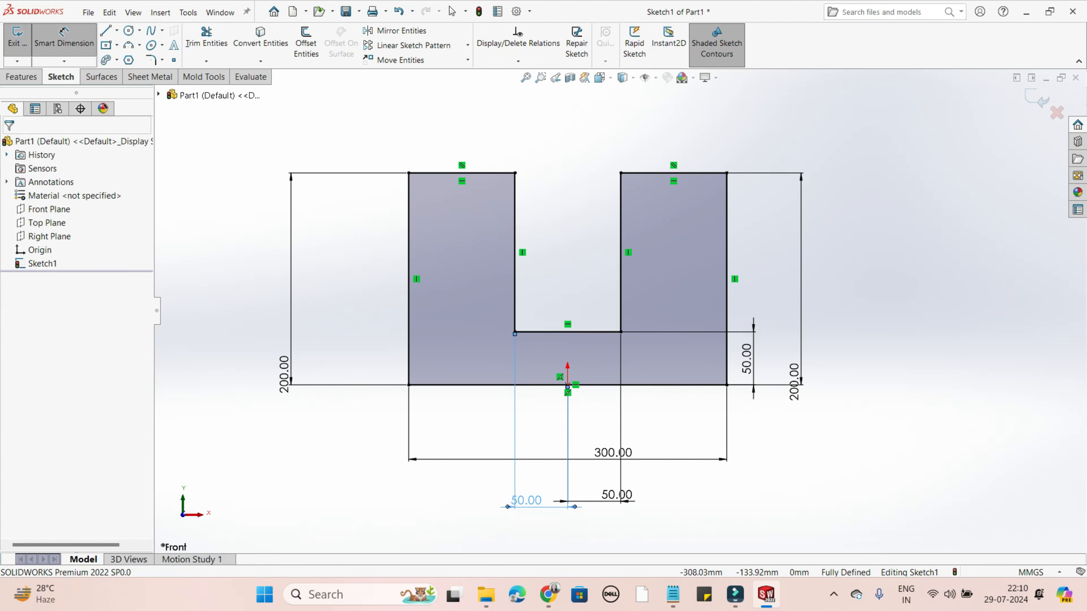
- Exit the U-shaped sketch and clear its selection
middle_drag(556, 239, 516, 293)
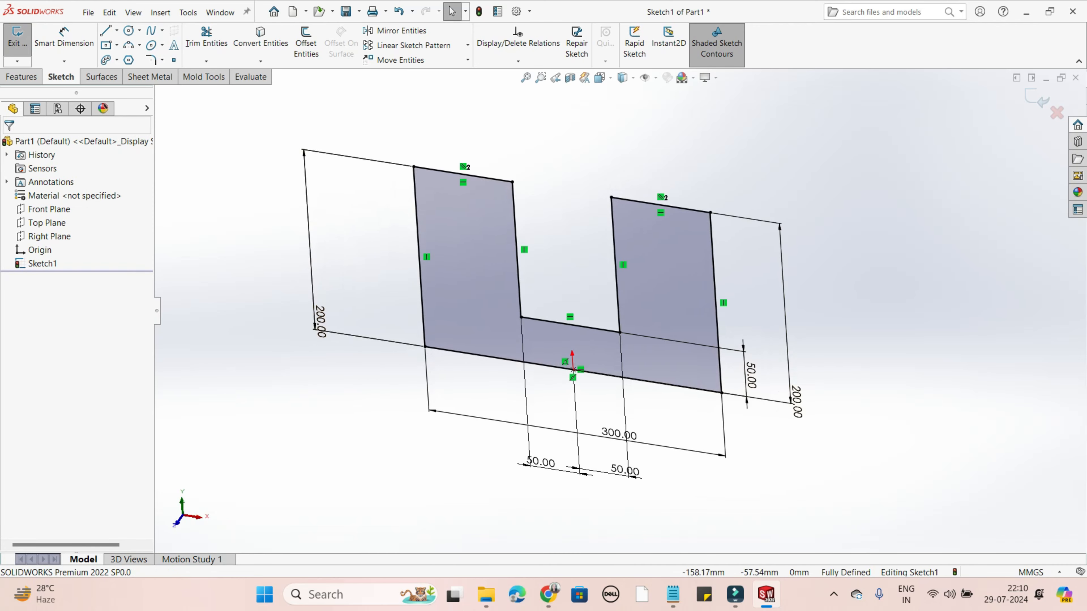
middle_drag(939, 318, 980, 335)
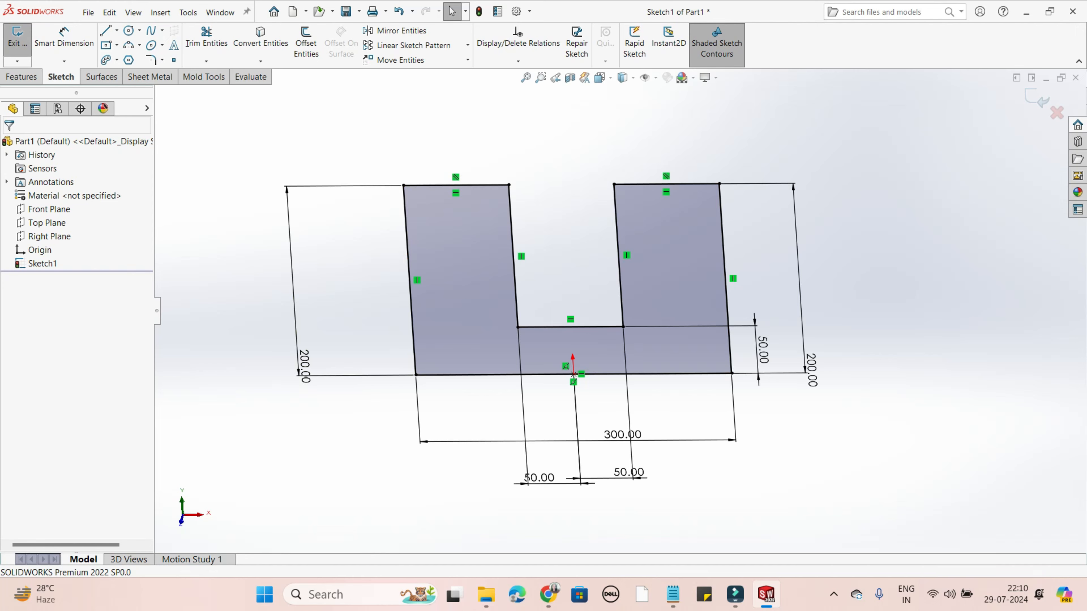
middle_drag(571, 286, 593, 350)
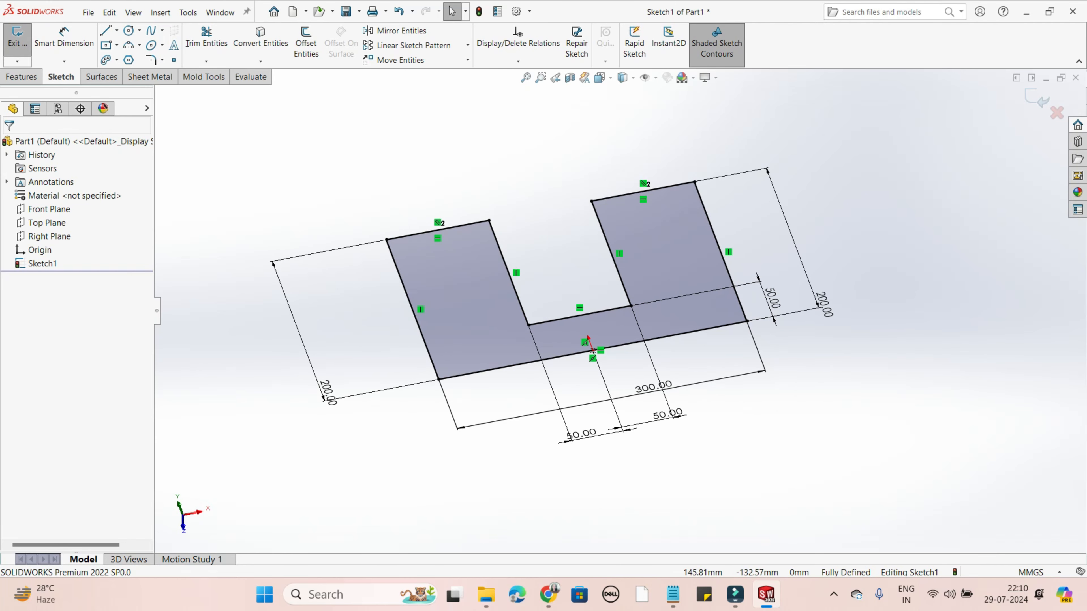
middle_drag(592, 350, 605, 308)
mouse_move(788, 297)
middle_down()
mouse_move(858, 321)
mouse_move(751, 368)
mouse_move(856, 379)
mouse_move(739, 389)
mouse_move(704, 377)
middle_up()
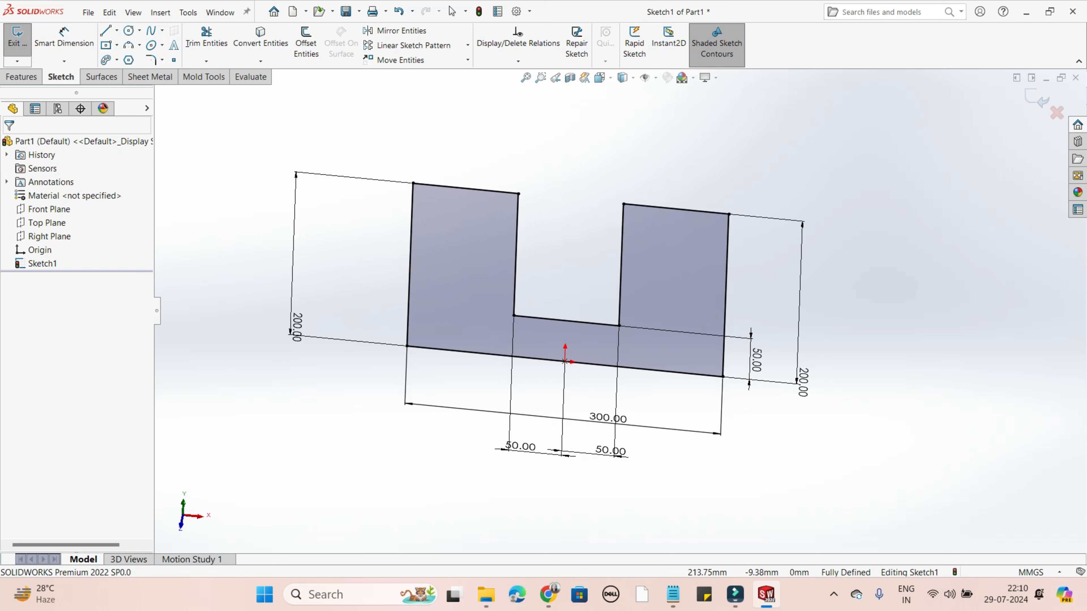
middle_drag(851, 413, 819, 422)
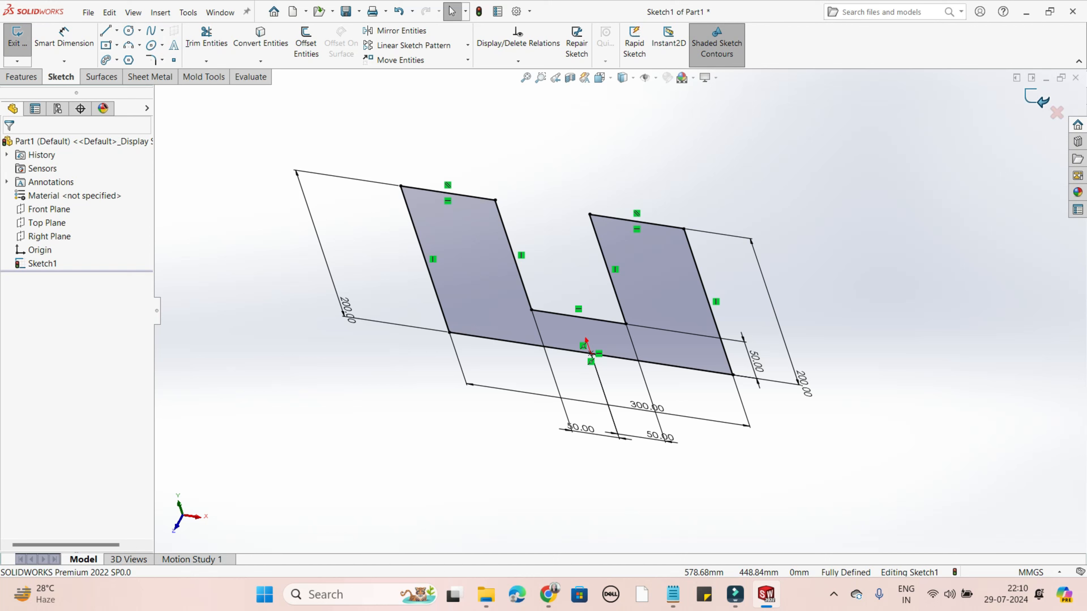
click(1031, 103)
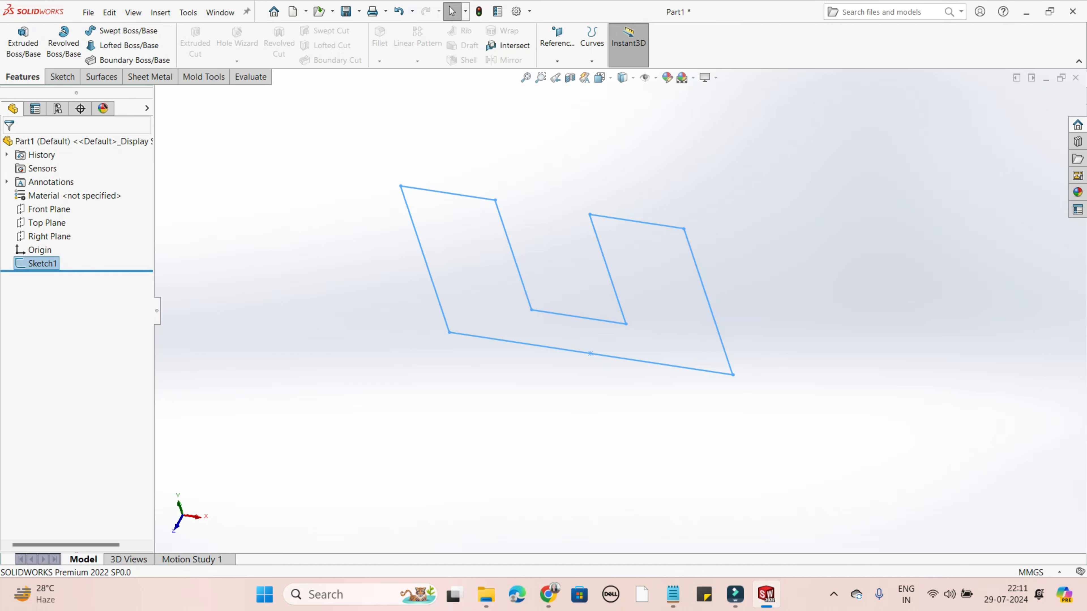
mouse_move(728, 265)
middle_down()
mouse_move(700, 282)
mouse_move(776, 317)
mouse_move(706, 234)
mouse_move(747, 261)
middle_up()
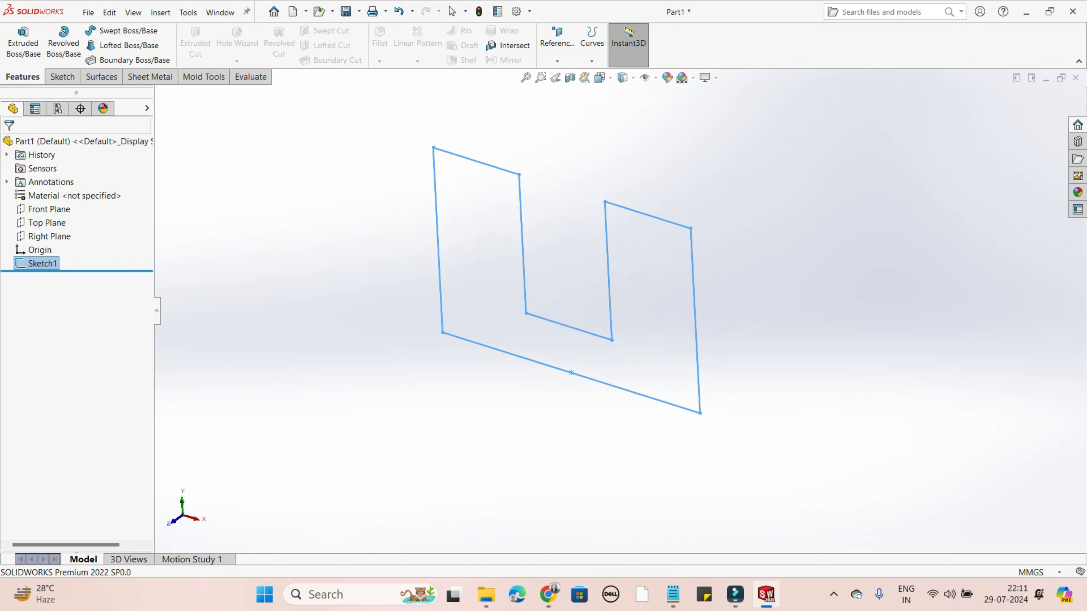
key(Escape)
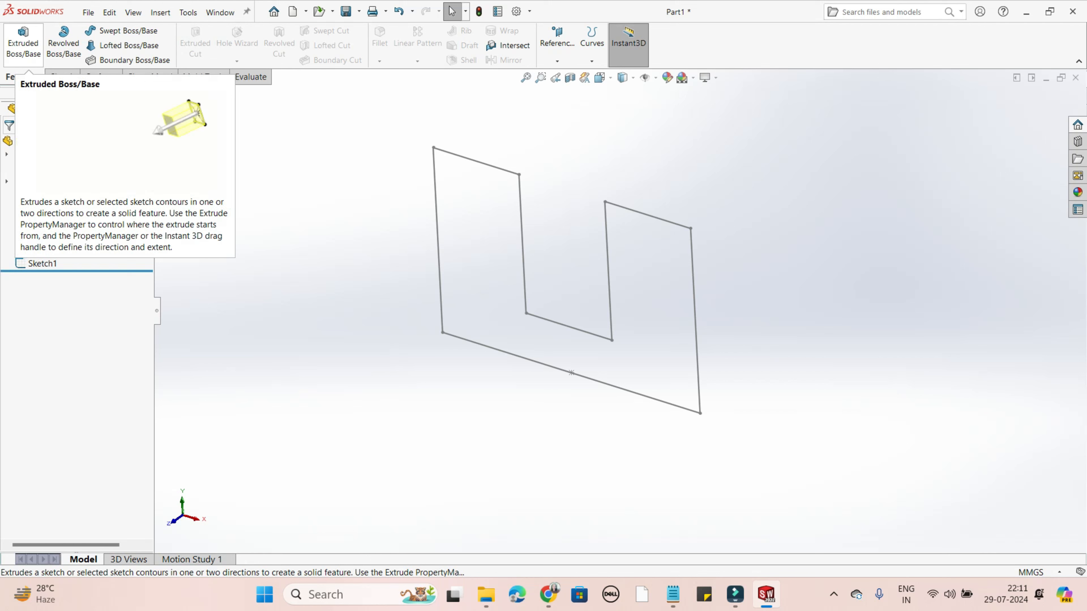
- Start an Extruded Boss/Base from the U-shaped sketch and go through the Direction 1 end conditions, keeping Blind
click(24, 43)
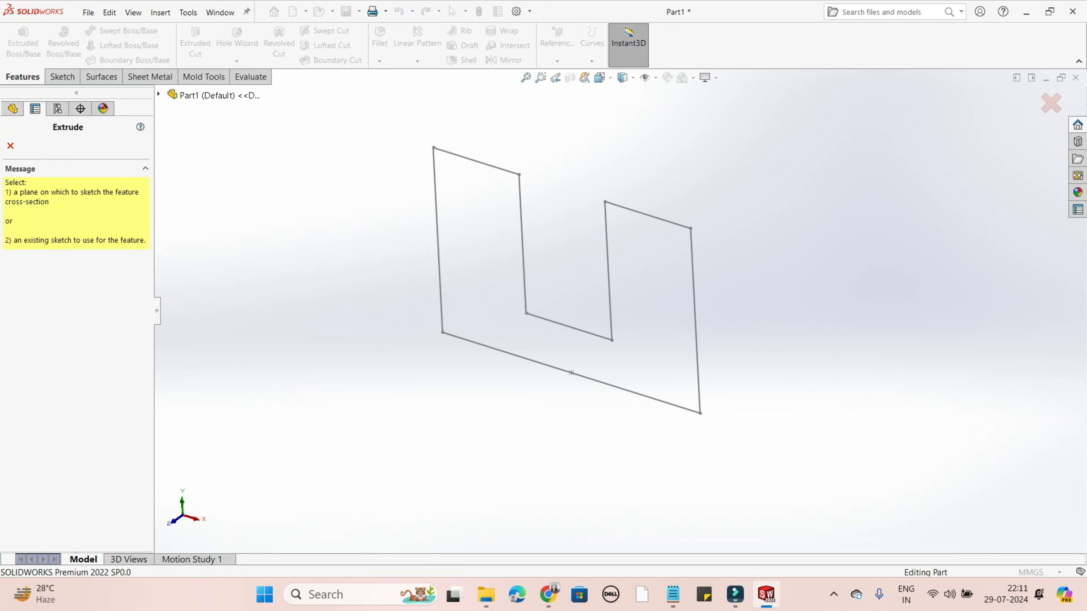
click(696, 321)
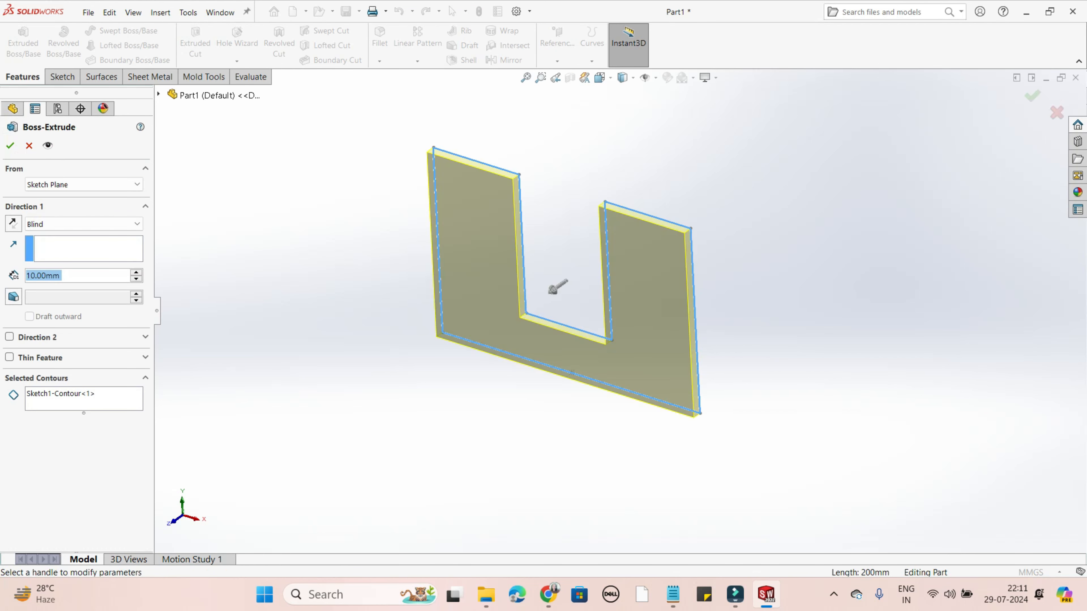
click(84, 224)
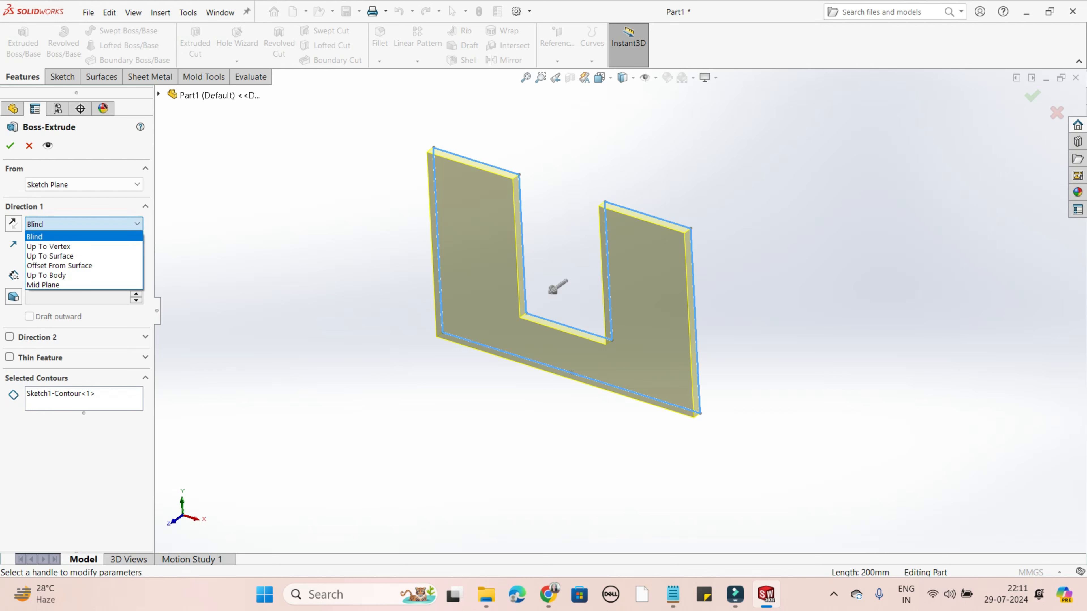
key(Up)
key(Up)
key(Up)
key(Up)
key(Up)
key(Down)
key(Down)
key(Down)
key(Down)
key(Down)
key(Up)
key(Up)
key(Up)
key(Up)
key(Up)
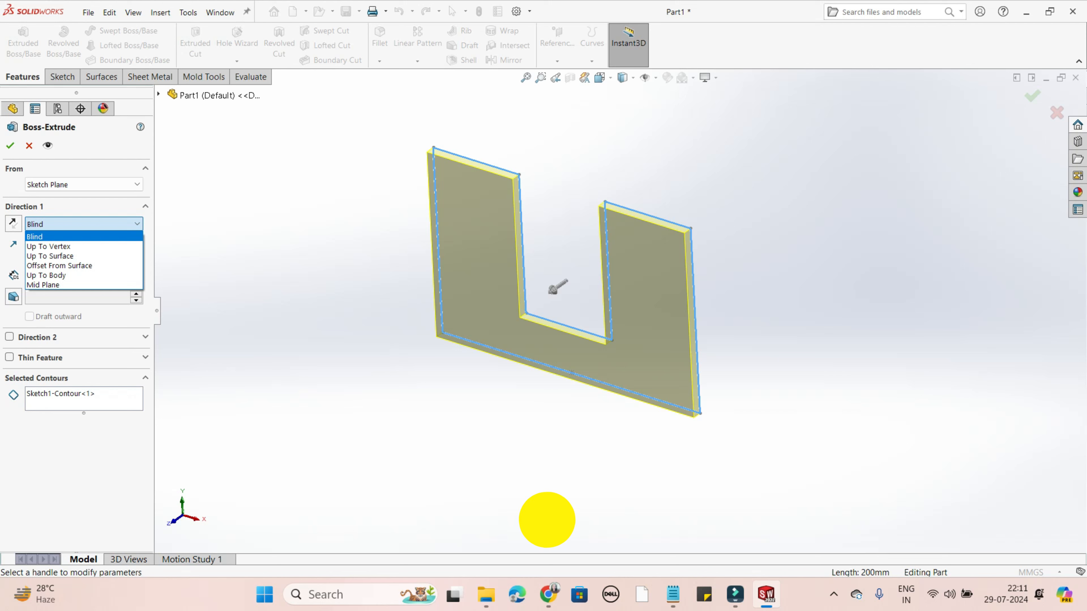
key(Return)
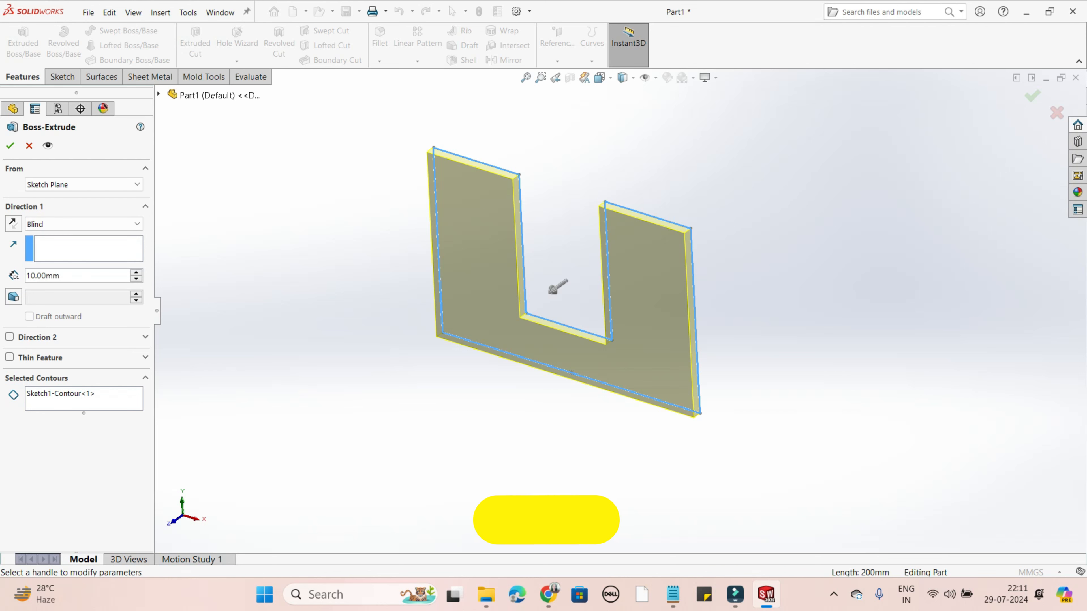
- Set the Blind depth to 50 mm, try the reversed extrusion direction, and restore the original direction
key(Tab)
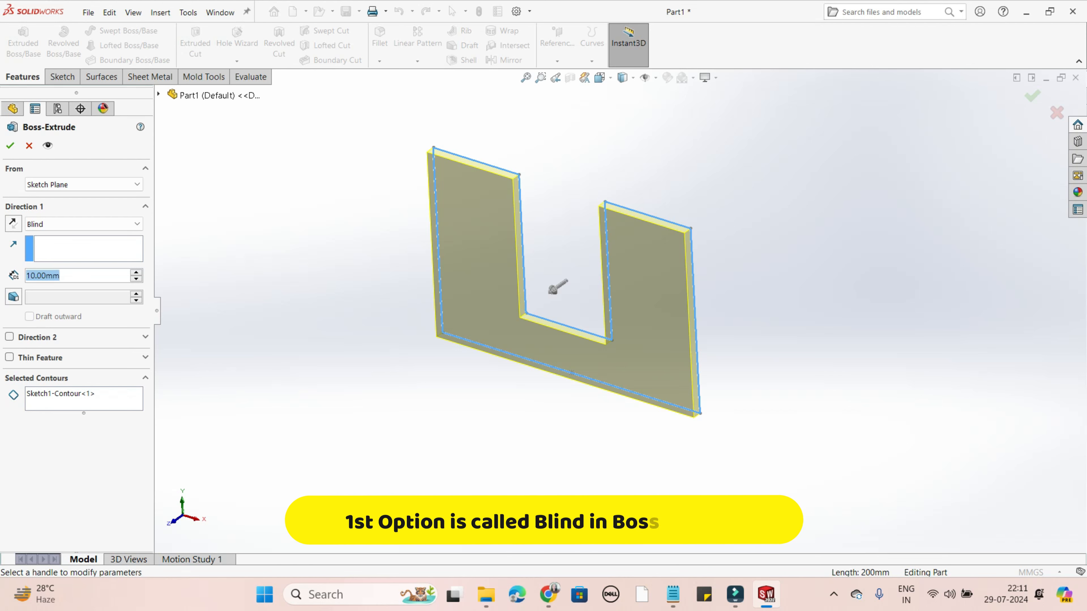
text(50)
key(Return)
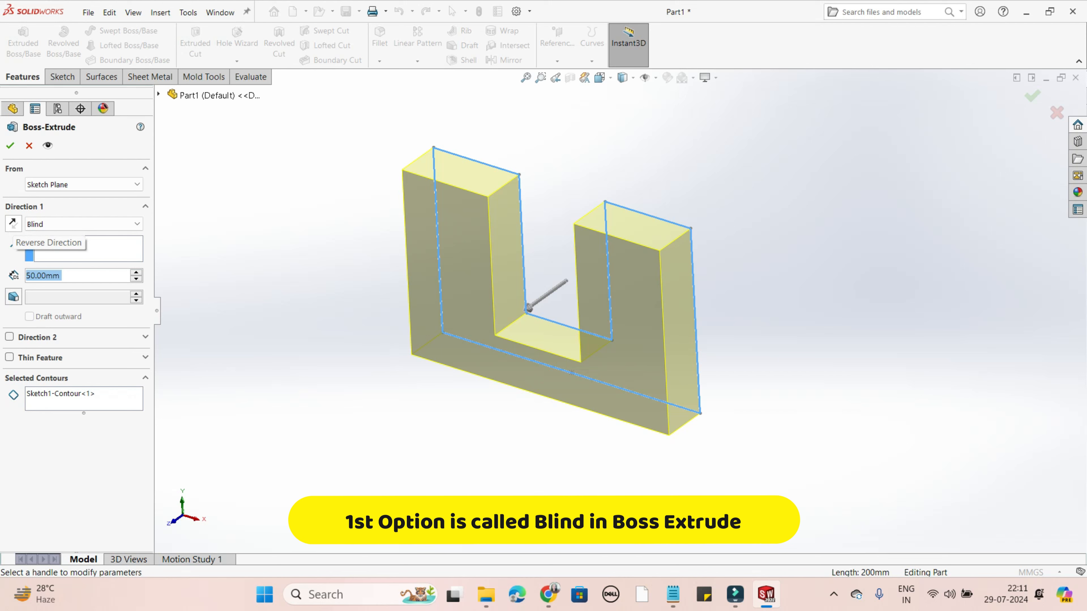
click(13, 223)
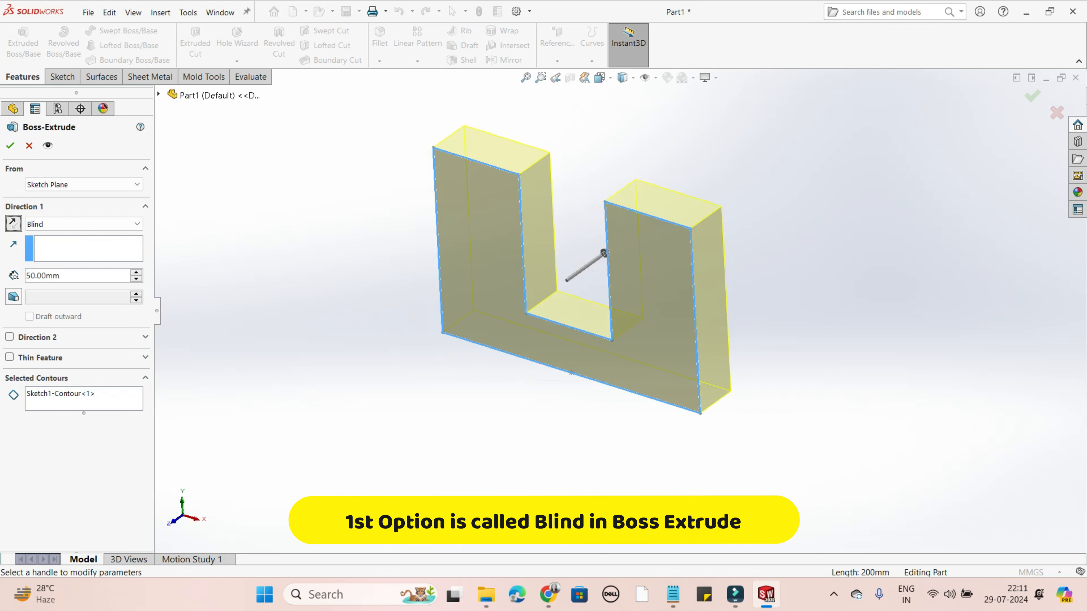
click(12, 224)
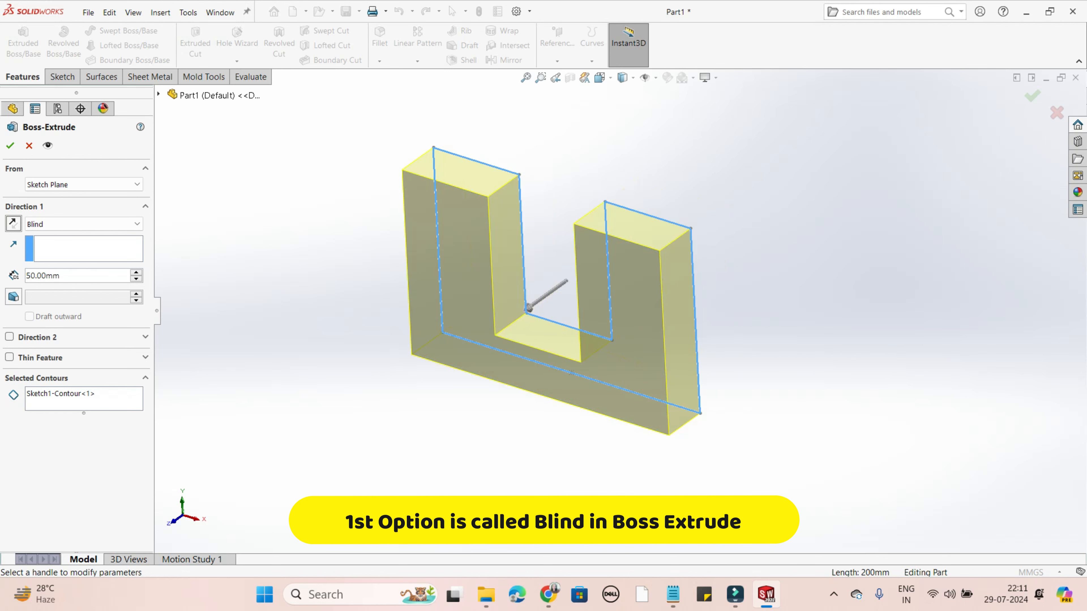
- Set the Blind extrusion depth to 70 mm
drag(68, 277, 25, 276)
text(70)
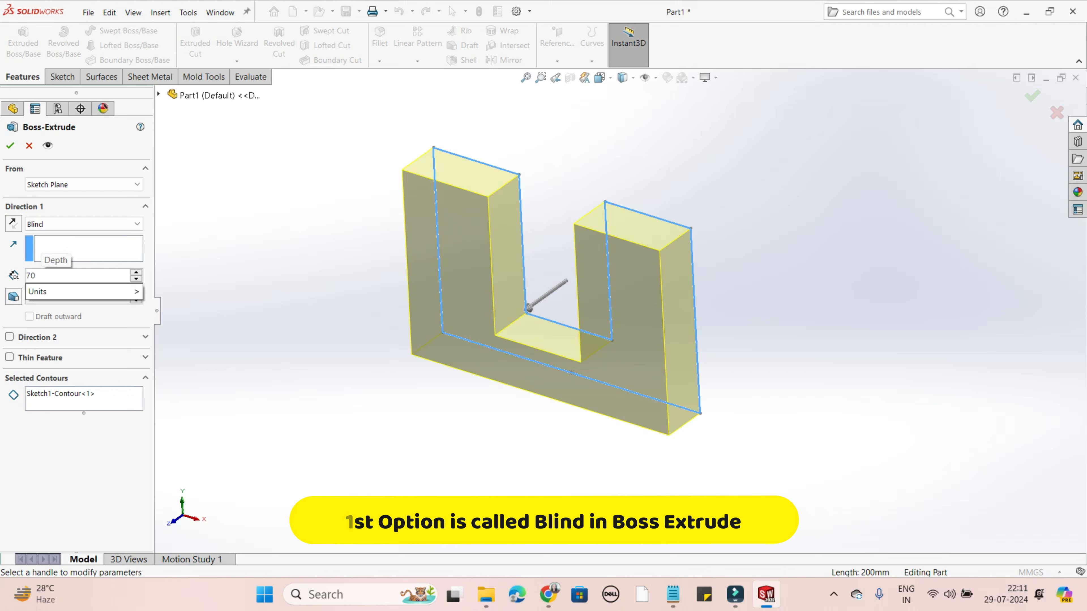
key(Return)
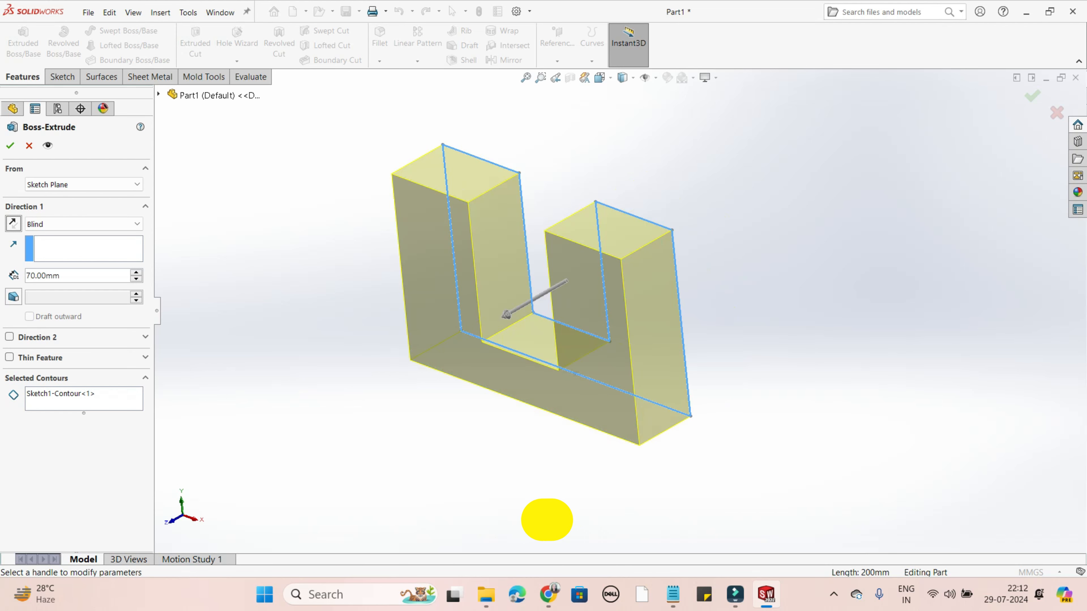
- Keep Blind as the Direction 1 end condition and reverse the extrusion direction
click(86, 224)
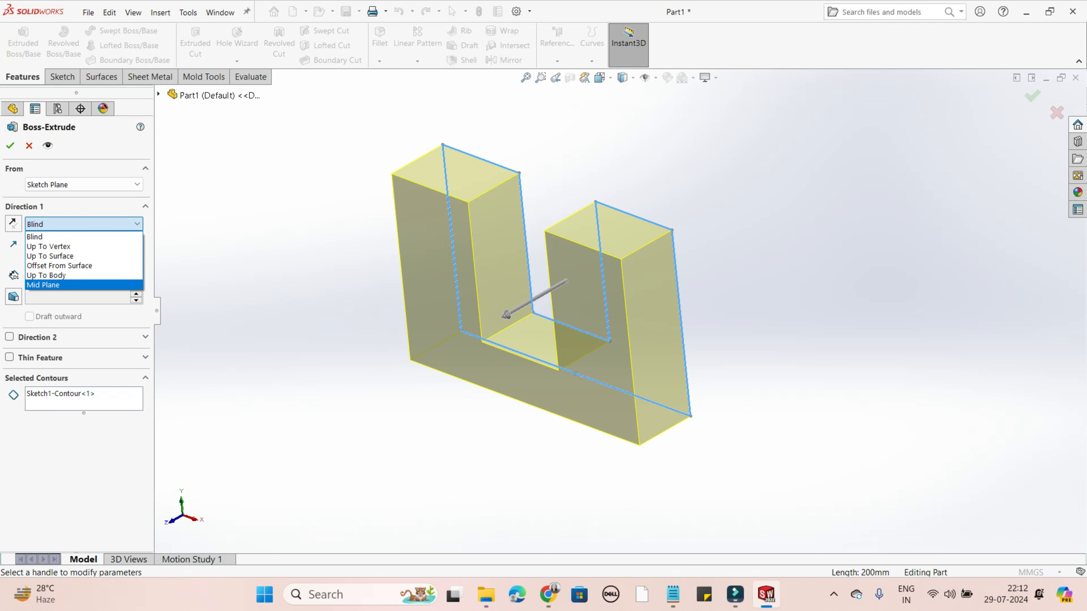
click(47, 237)
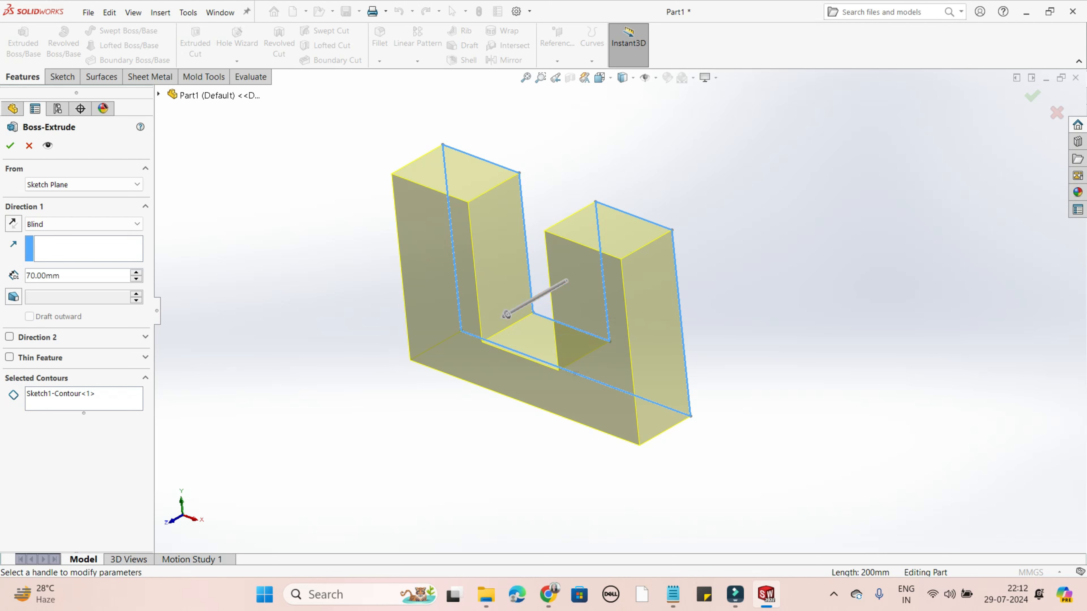
click(14, 223)
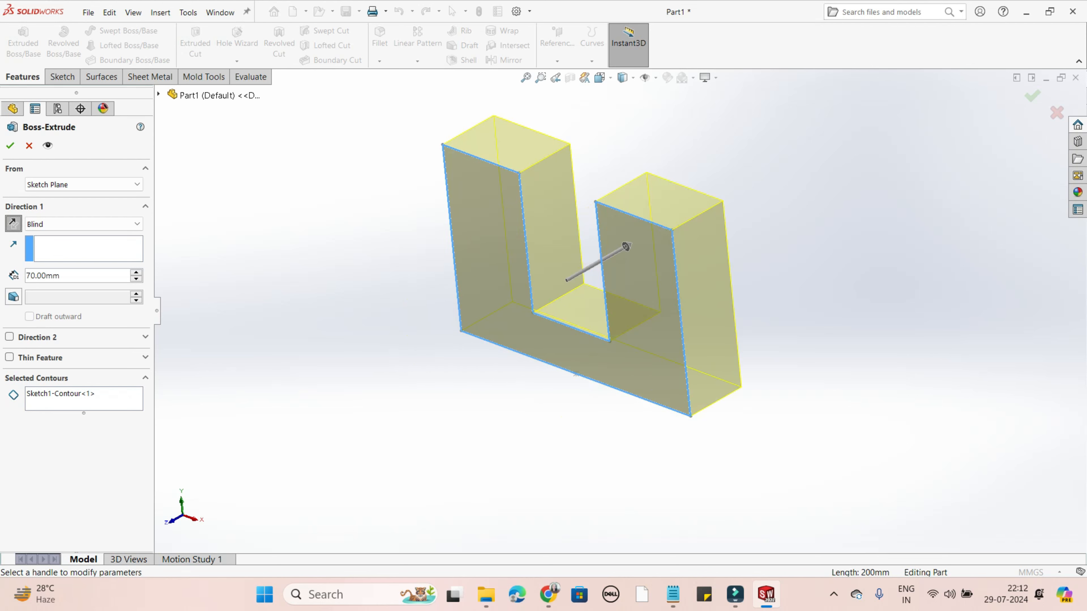
- Change the Direction 1 end condition of the U-shaped extrusion to Mid Plane
click(86, 224)
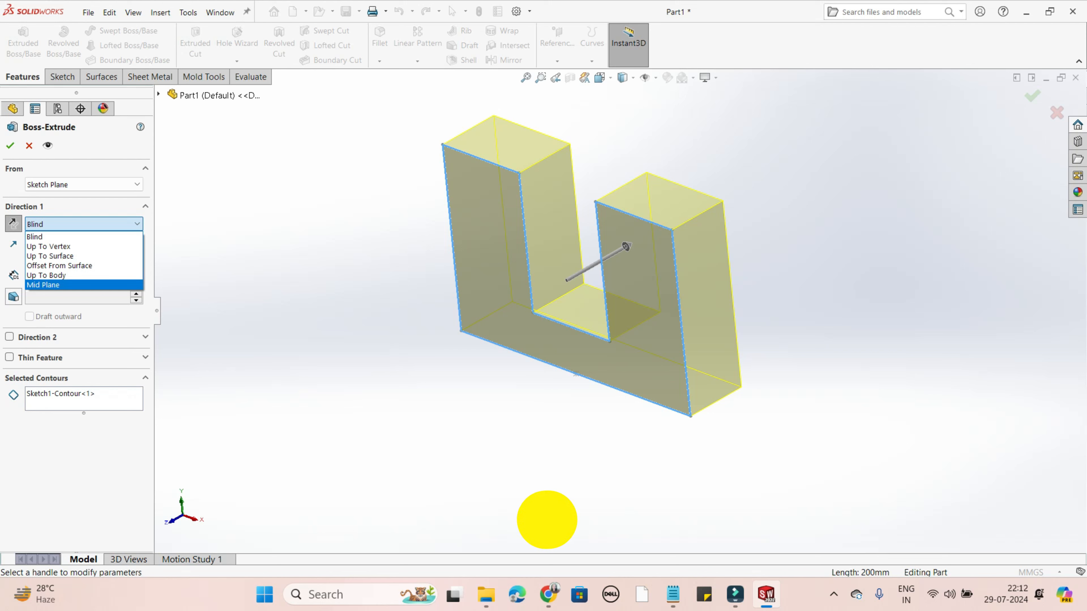
key(Return)
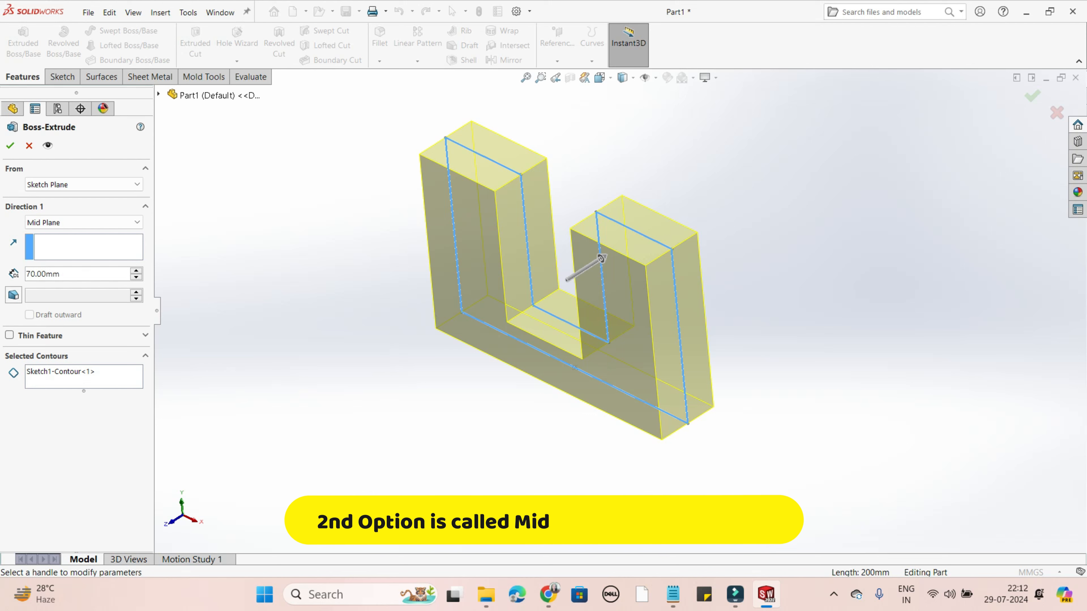
mouse_move(565, 278)
middle_down()
mouse_move(612, 329)
mouse_move(566, 356)
middle_up()
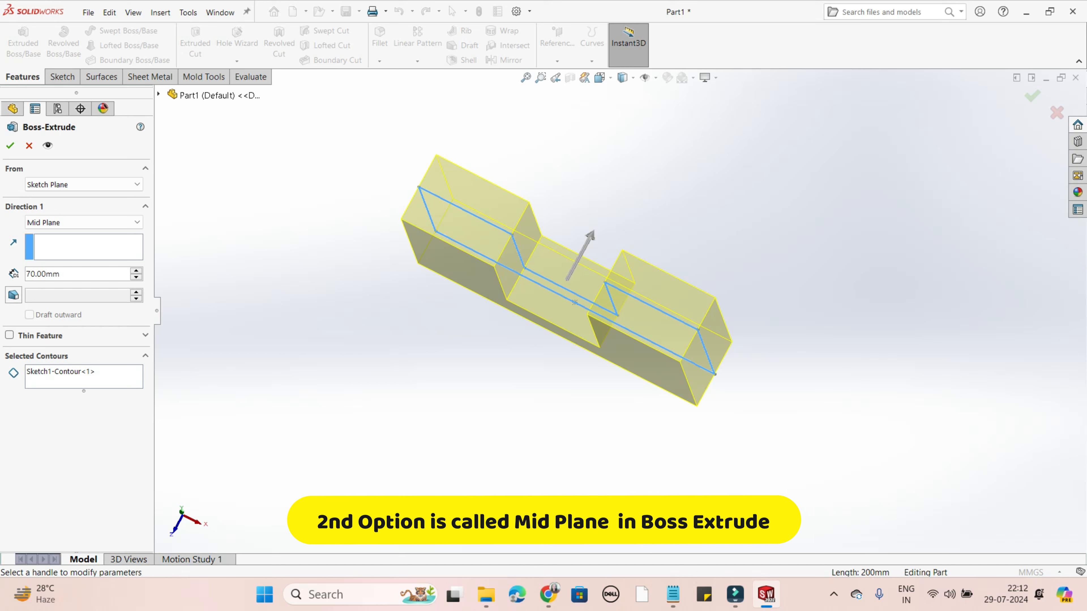
- Set the Mid Plane extrusion depth to 100 mm and accept the Boss-Extrude
double_click(61, 274)
text(100)
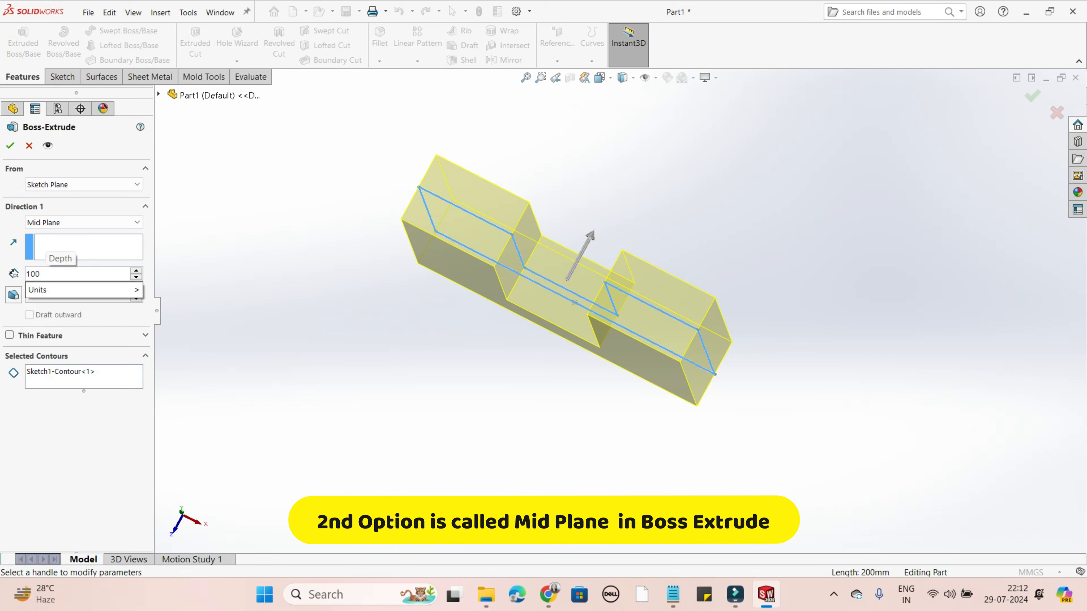
key(Return)
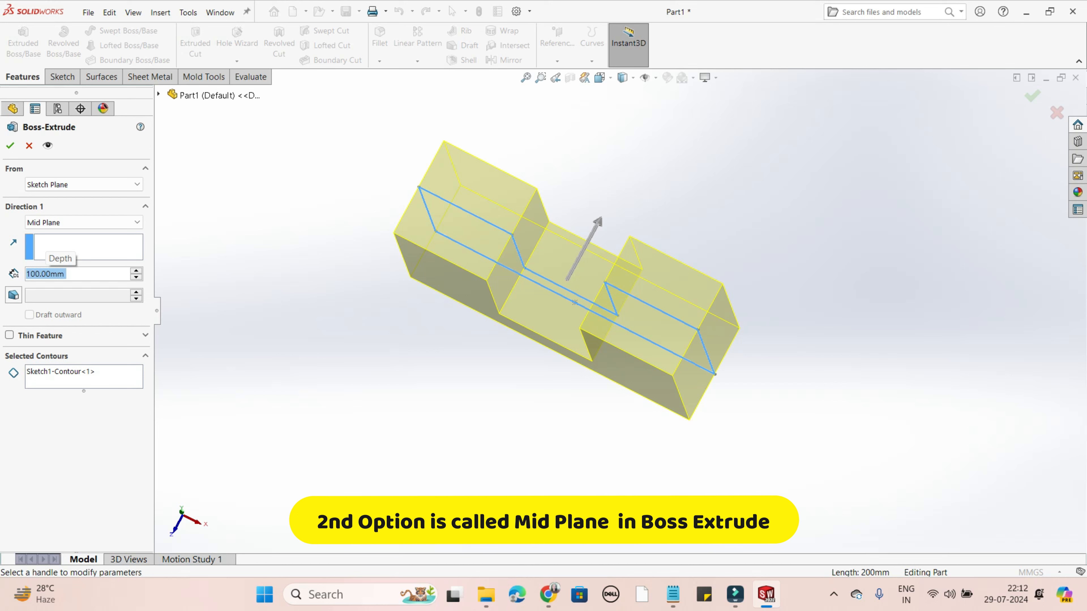
middle_drag(575, 303, 576, 257)
click(10, 146)
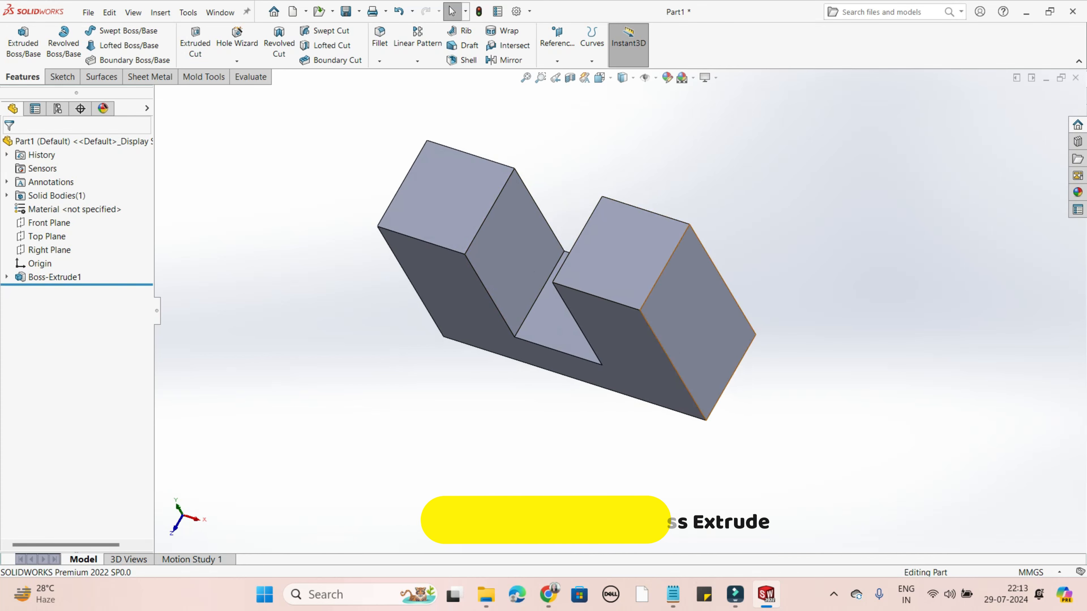
middle_drag(685, 312, 728, 251)
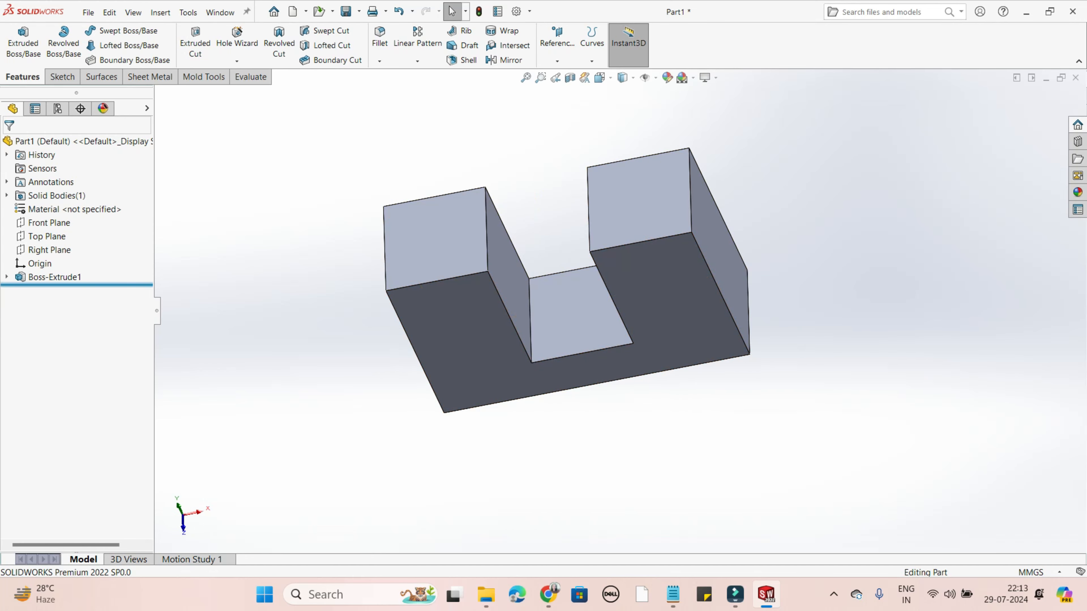
- Apply a magenta colour from the standard swatches to the whole part, Part1
right_click(64, 277)
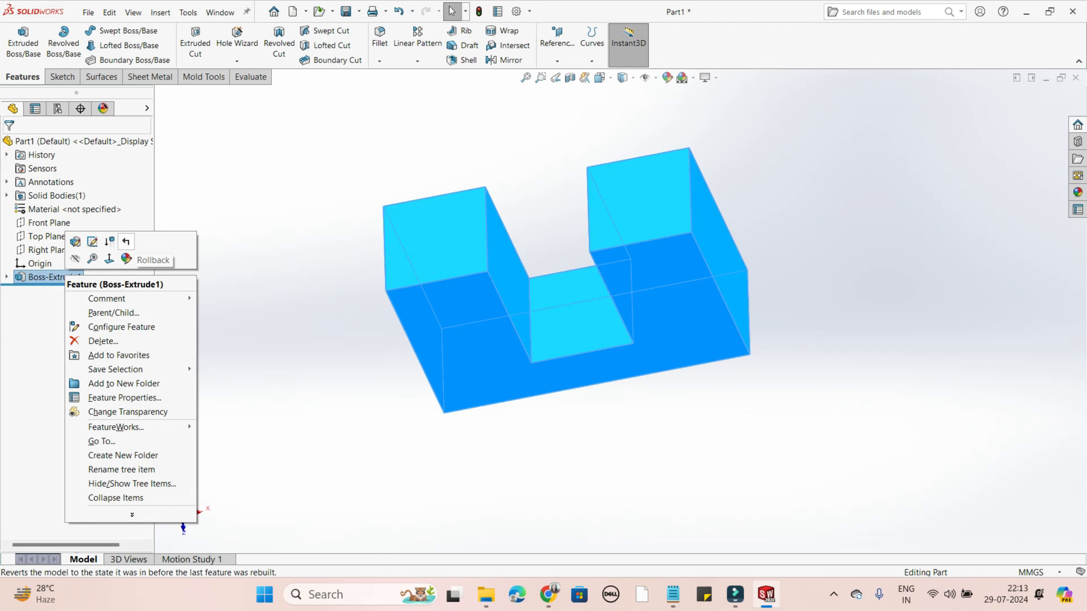
click(127, 258)
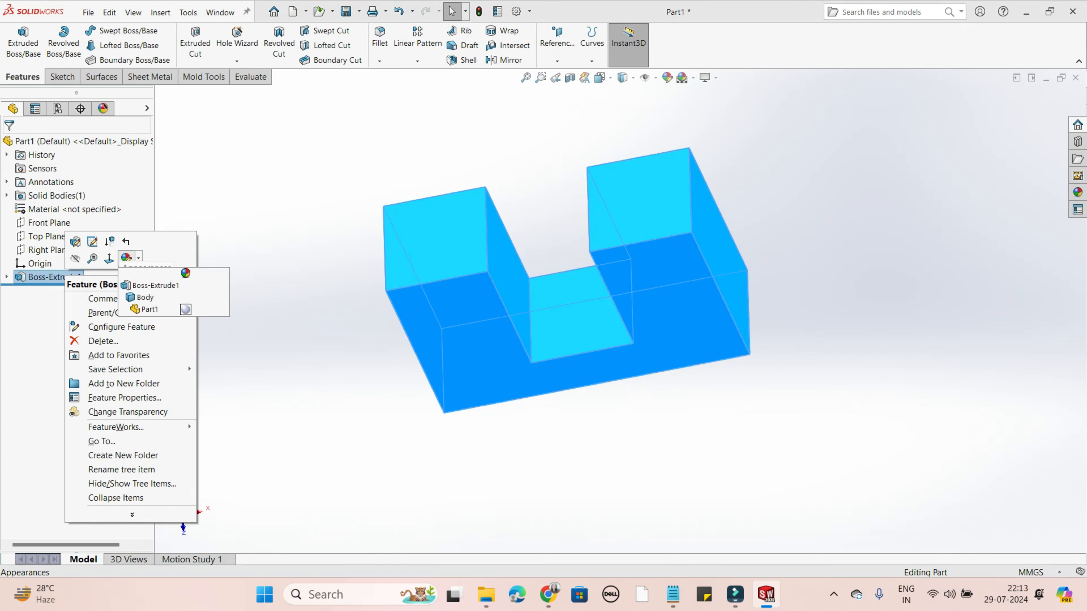
click(186, 309)
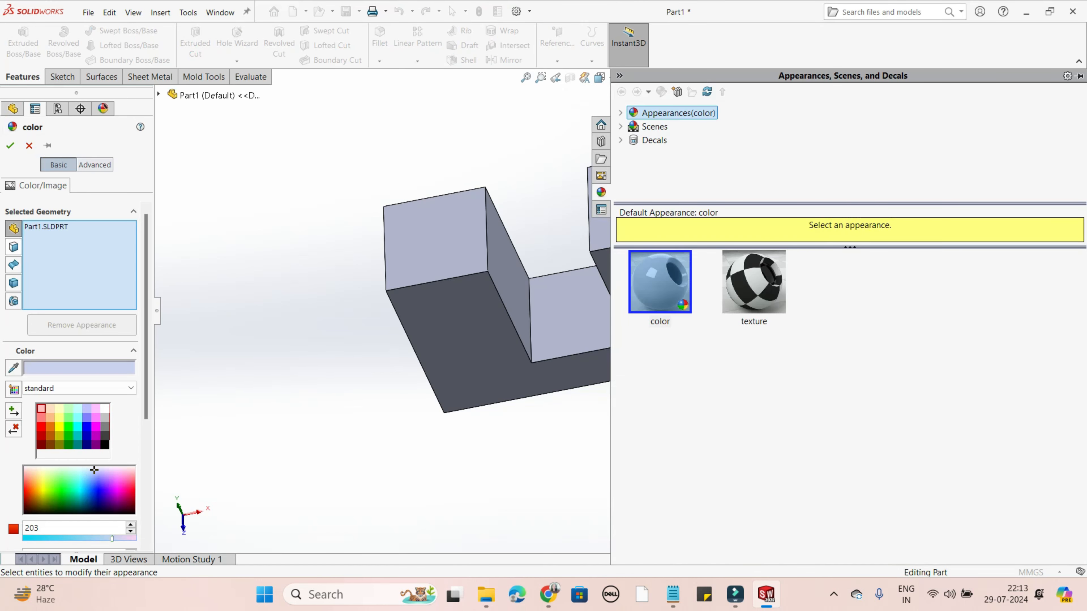
right_click(38, 224)
click(64, 232)
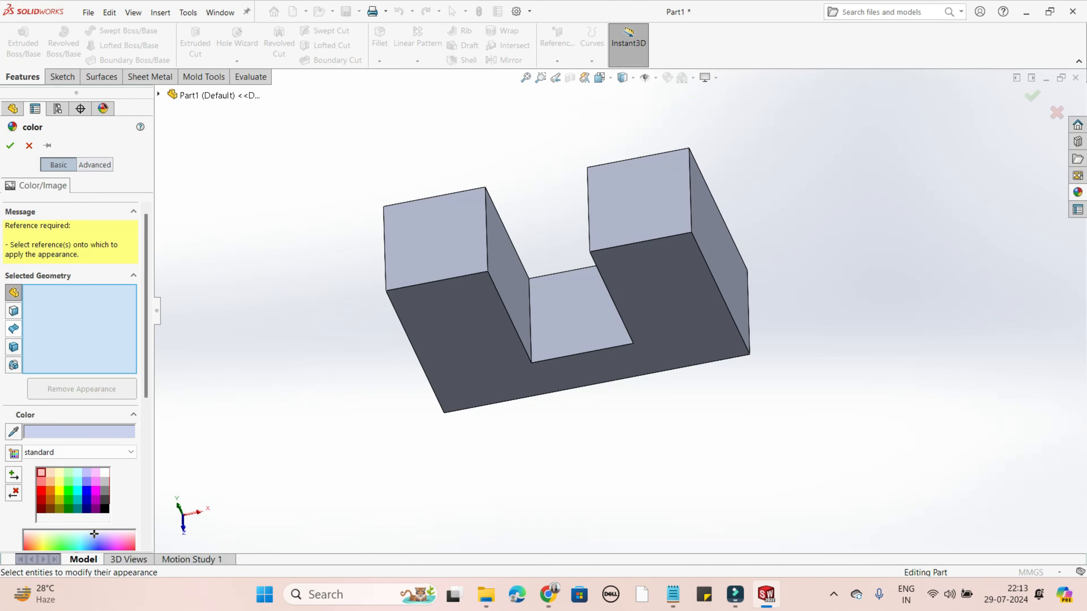
click(14, 365)
click(13, 292)
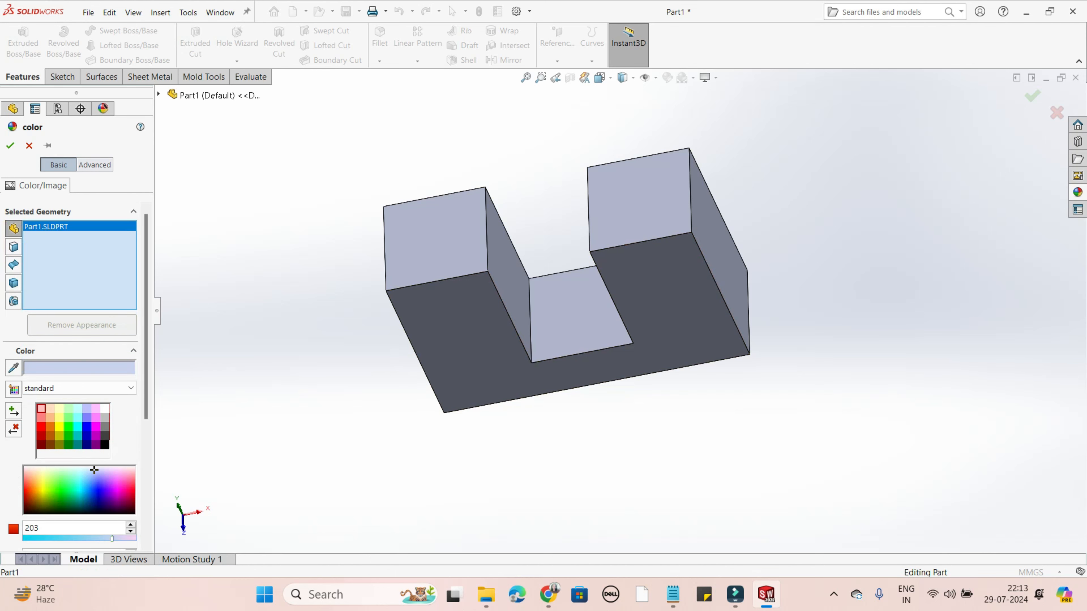
click(87, 426)
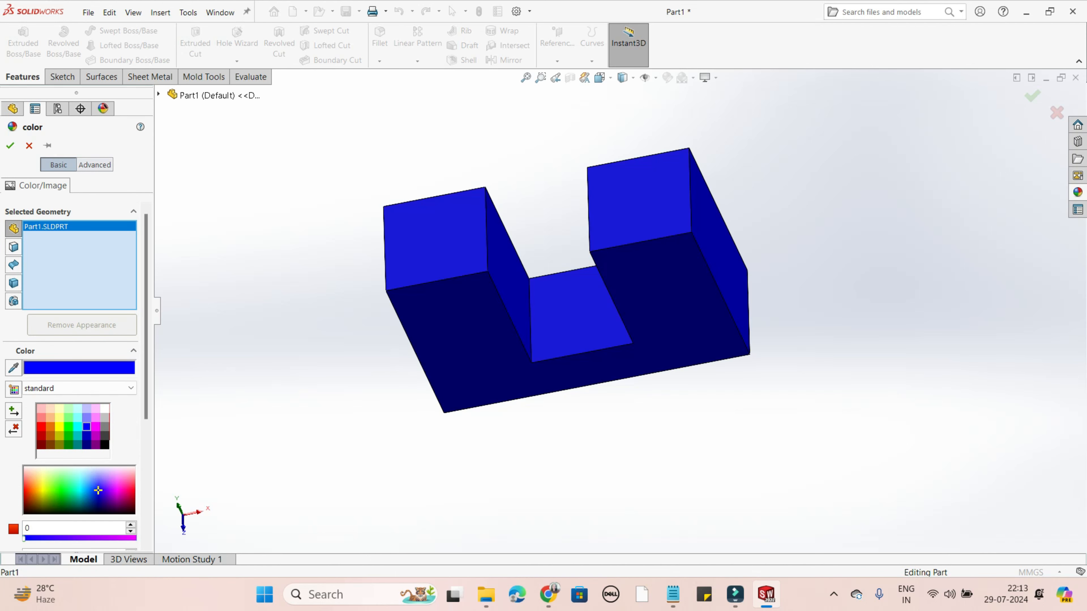
click(96, 427)
click(10, 146)
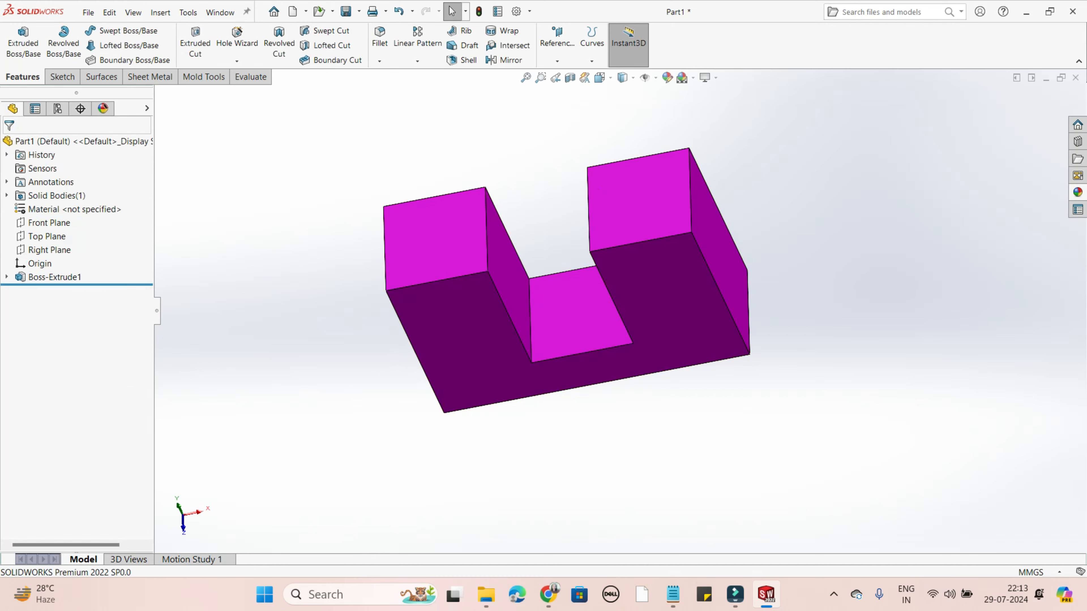
middle_drag(556, 317, 531, 292)
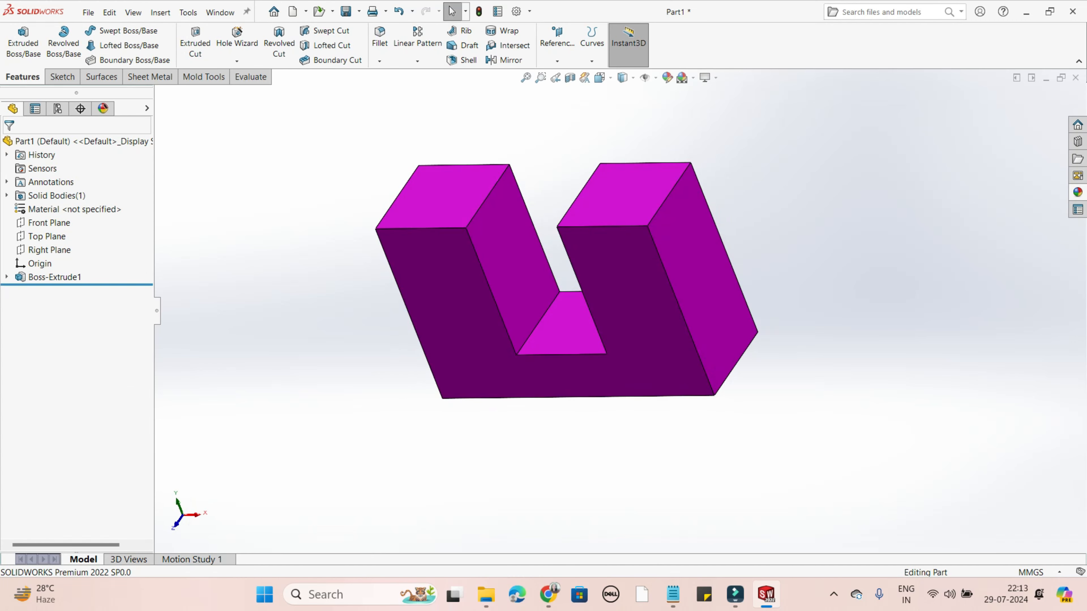
- Expand Boss-Extrude1 in the feature tree to show its underlying sketch
click(6, 278)
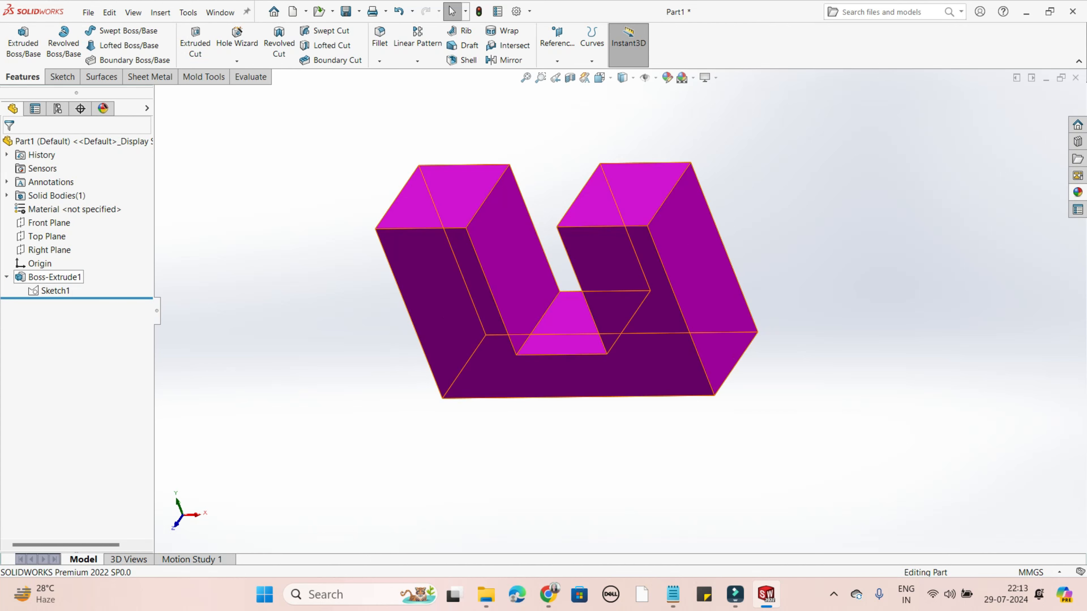
right_click(35, 277)
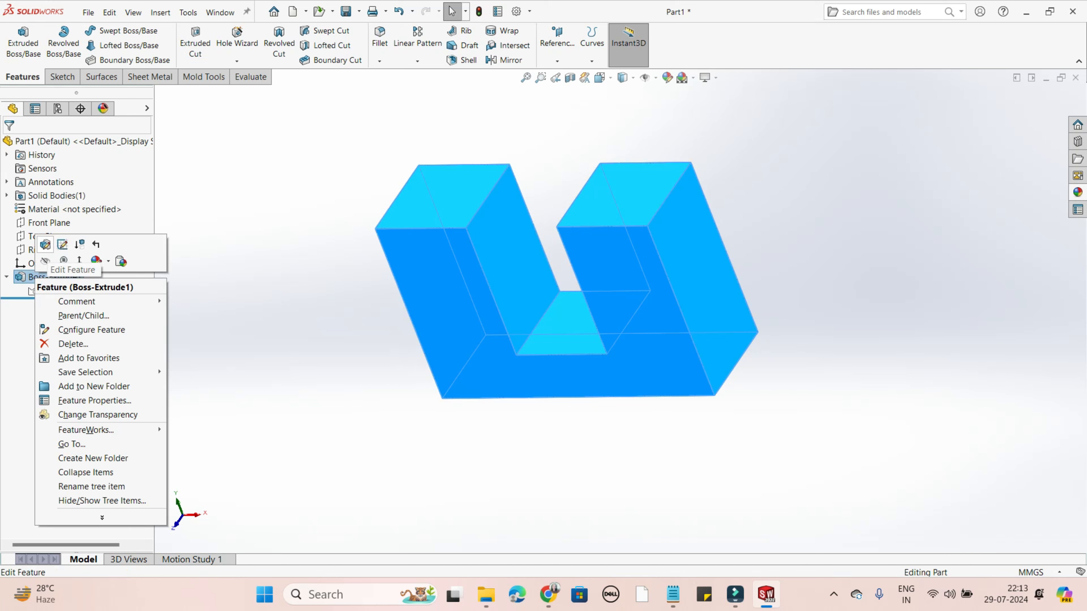
click(46, 245)
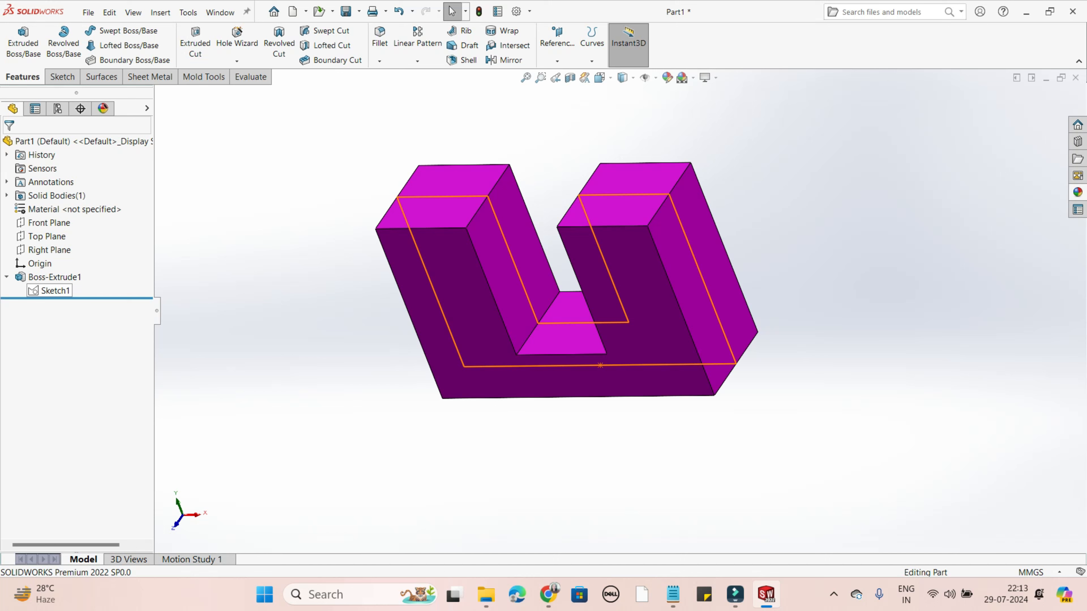
- Edit the Boss-Extrude1 feature, set its Mid Plane depth to 150 mm, and accept the change
right_click(46, 277)
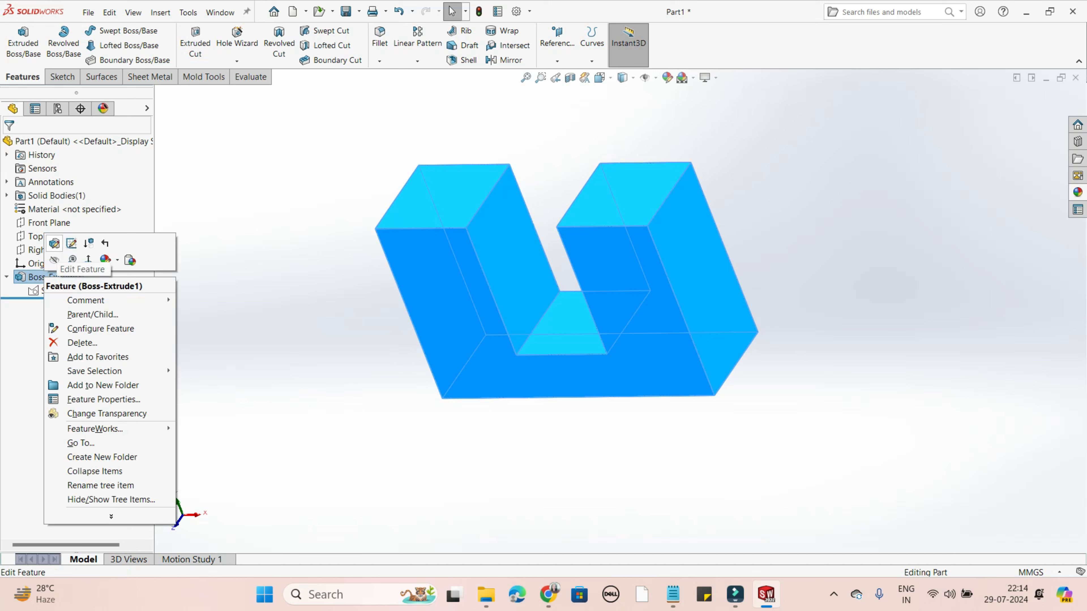
click(54, 243)
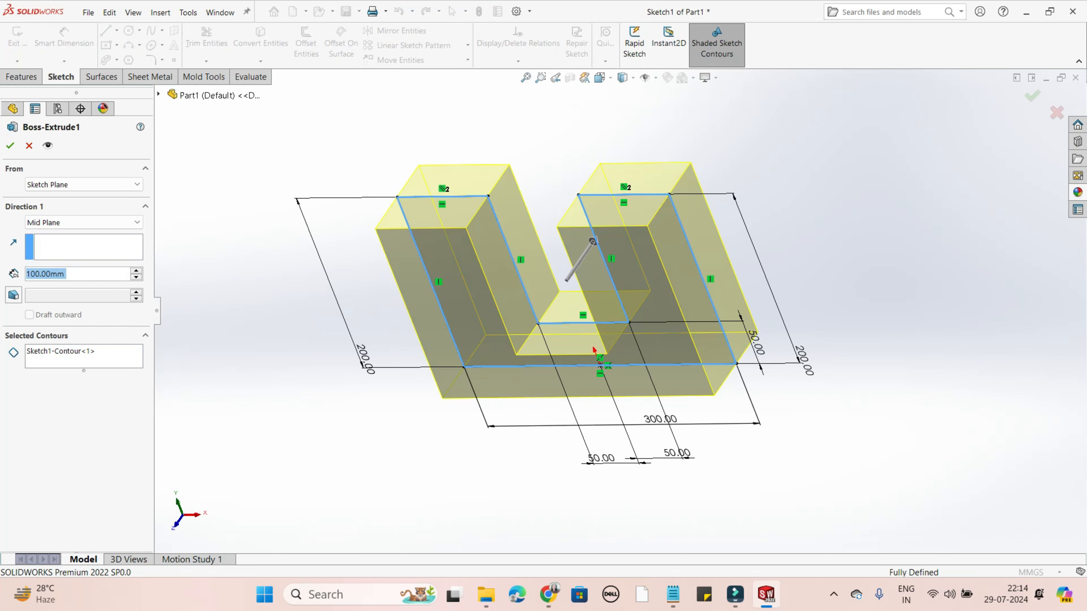
middle_drag(309, 520, 330, 527)
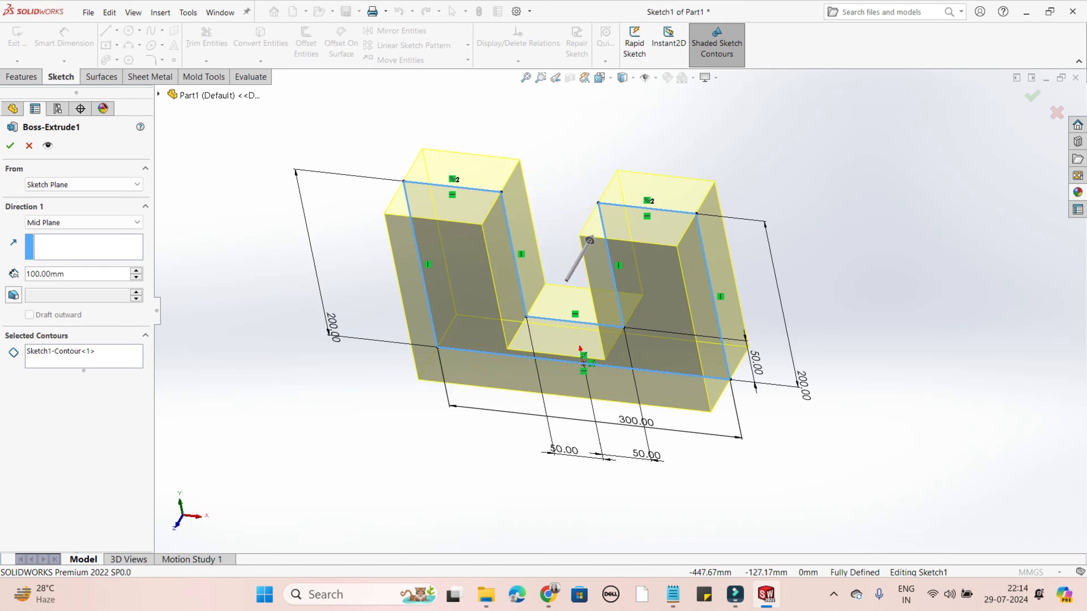
double_click(65, 274)
click(65, 274)
double_click(65, 274)
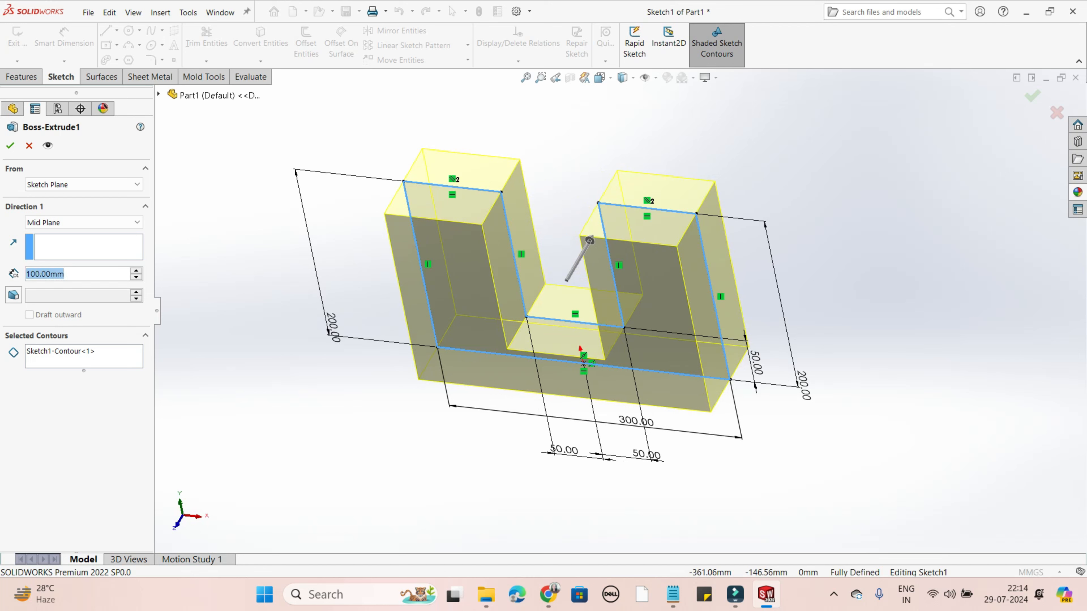
text(150)
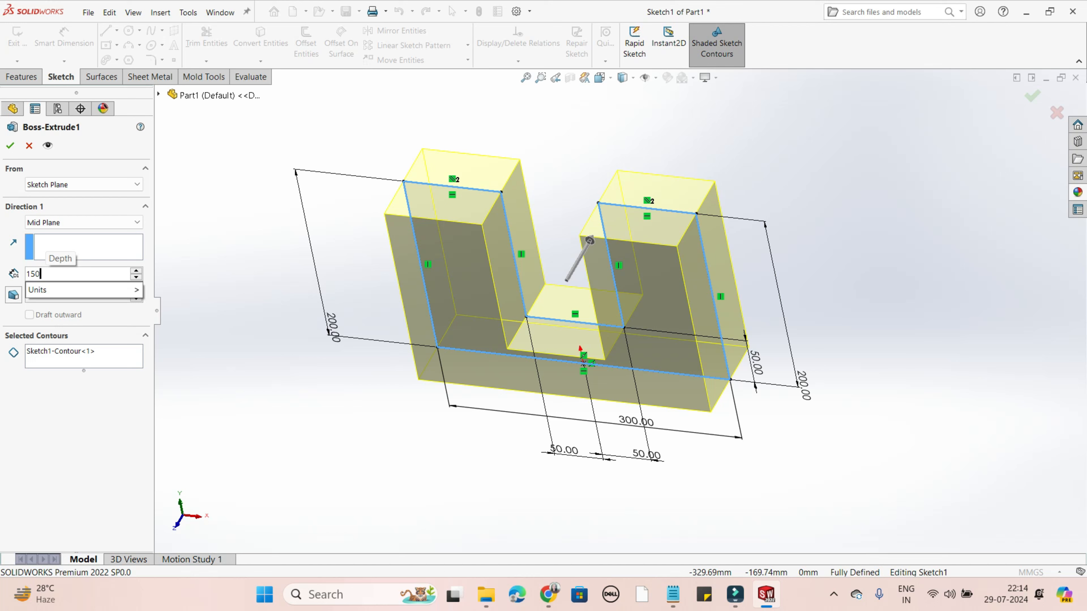
key(Return)
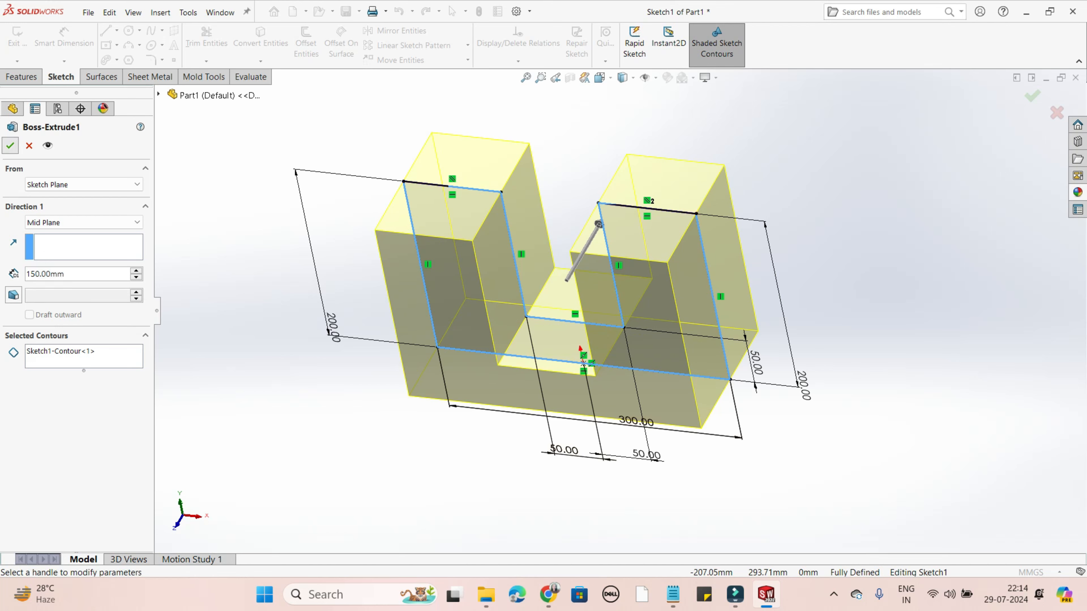
click(10, 145)
click(333, 317)
middle_drag(334, 317, 282, 319)
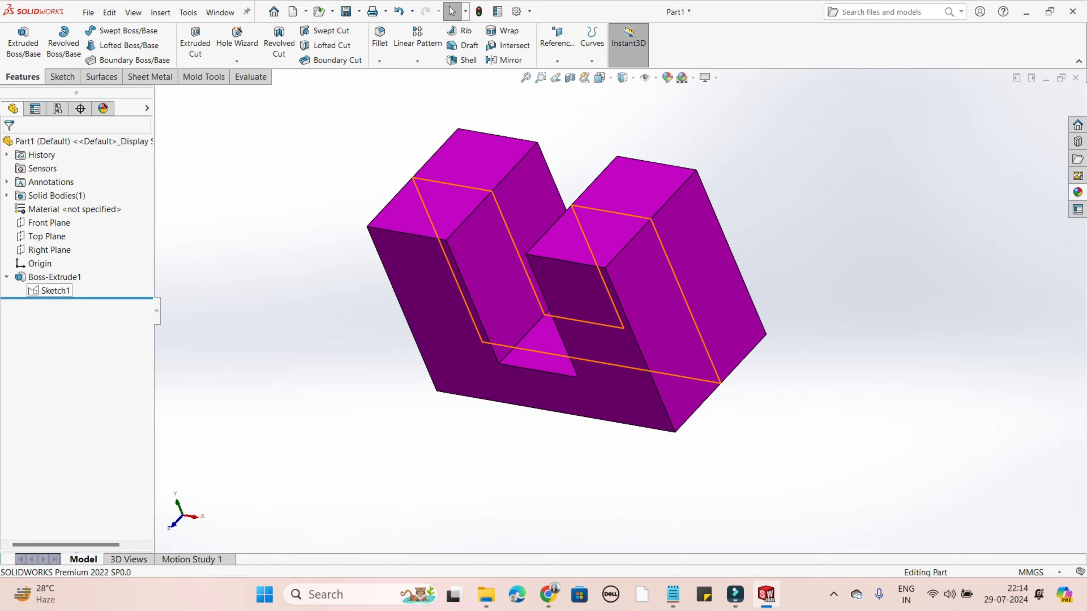
- Edit Sketch1 of the extrusion and set the height of the U profile's left leg to 250 mm
right_click(55, 290)
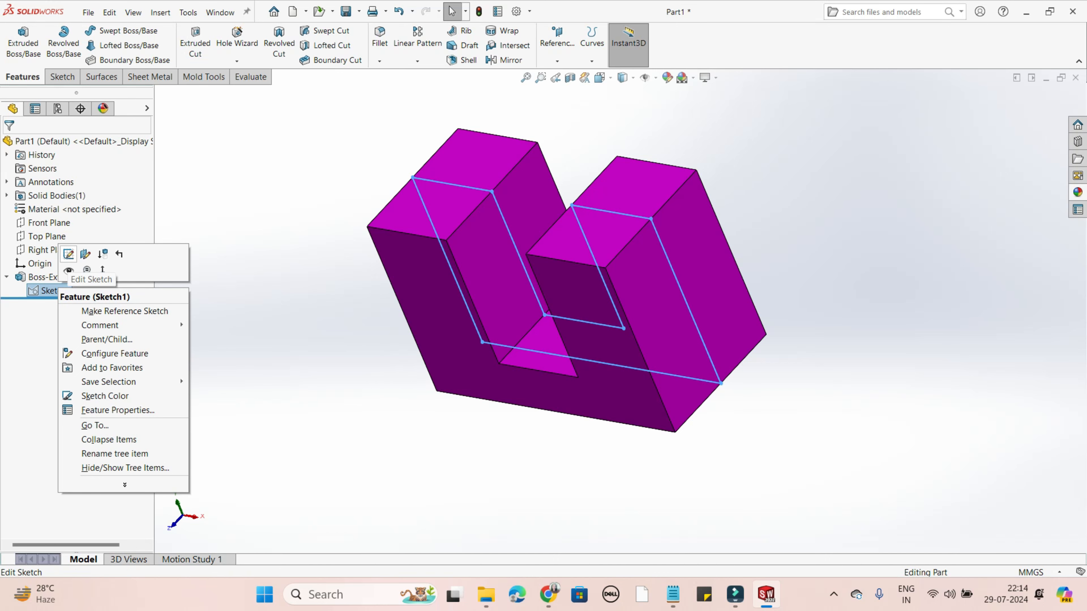
click(69, 254)
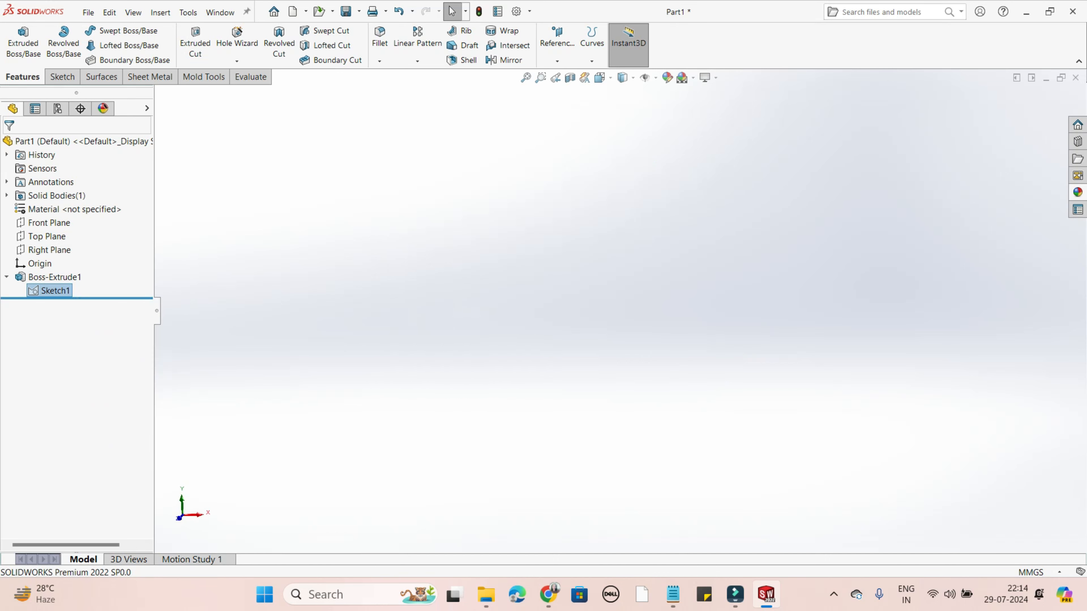
scroll(658, 329, up, 3)
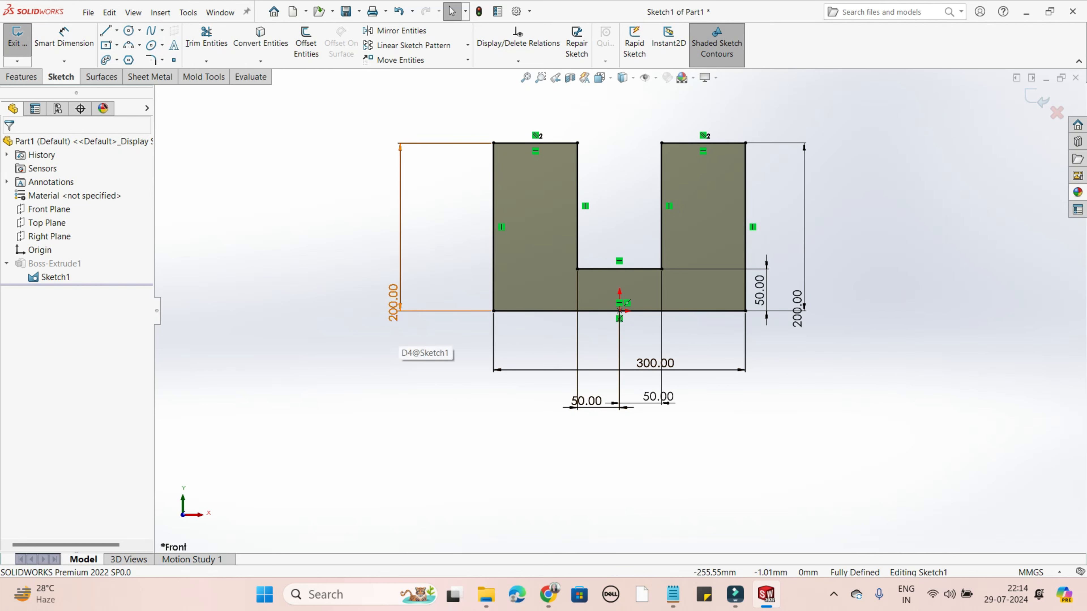
scroll(353, 239, down, 2)
double_click(414, 331)
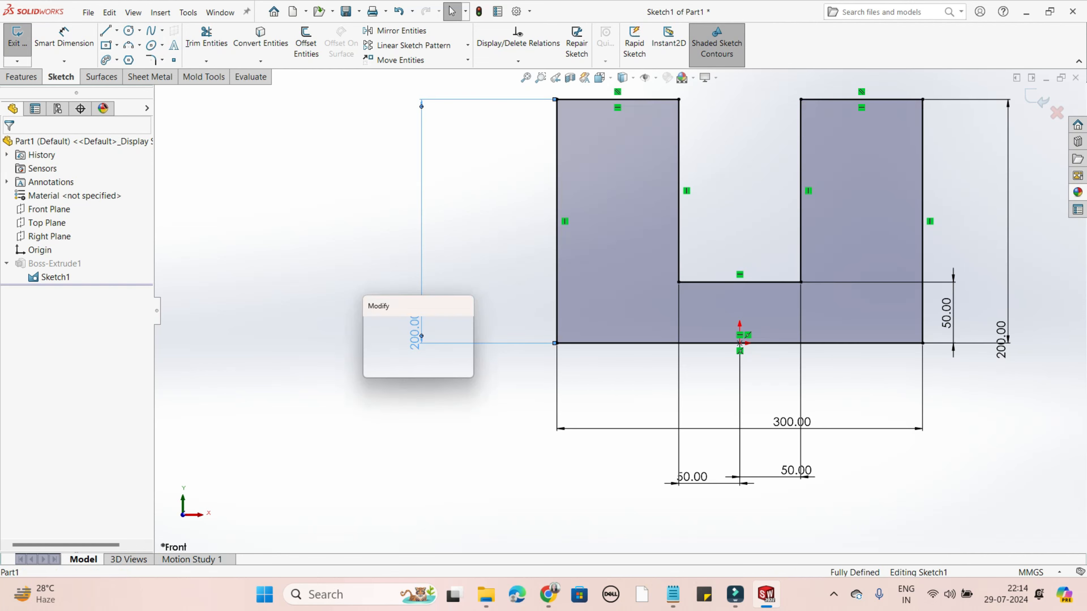
click(403, 359)
double_click(403, 358)
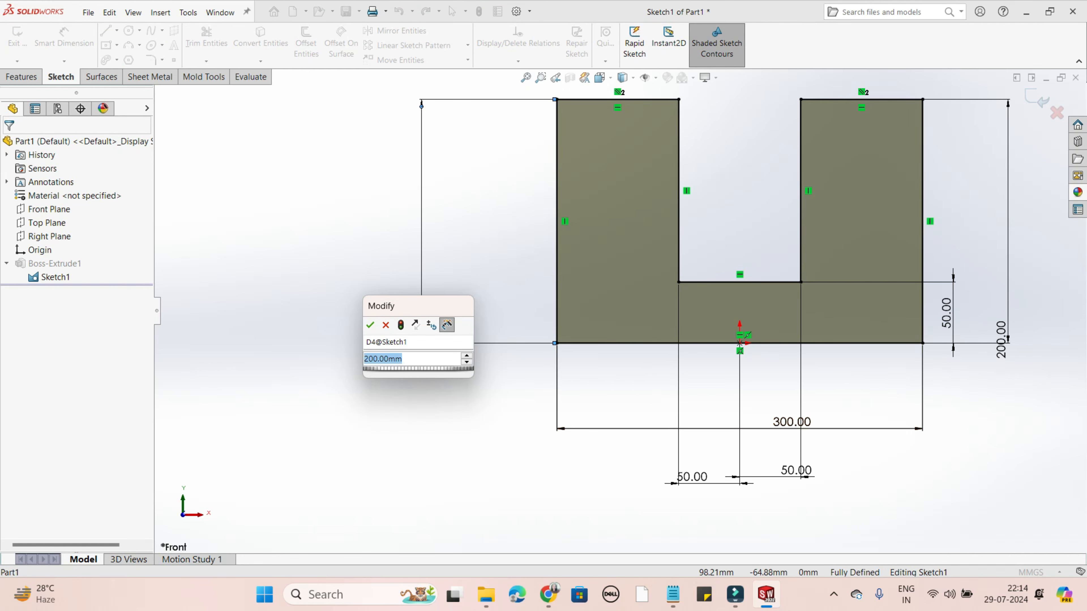
text(250)
key(Return)
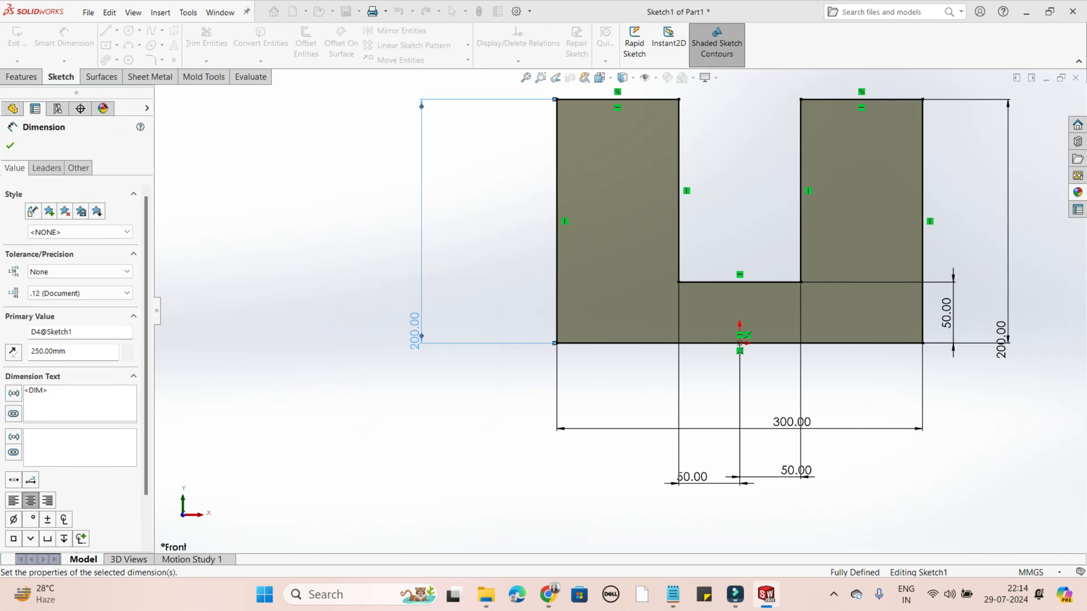
- Set the height of the U profile's right leg to 250 mm
scroll(800, 317, down, 2)
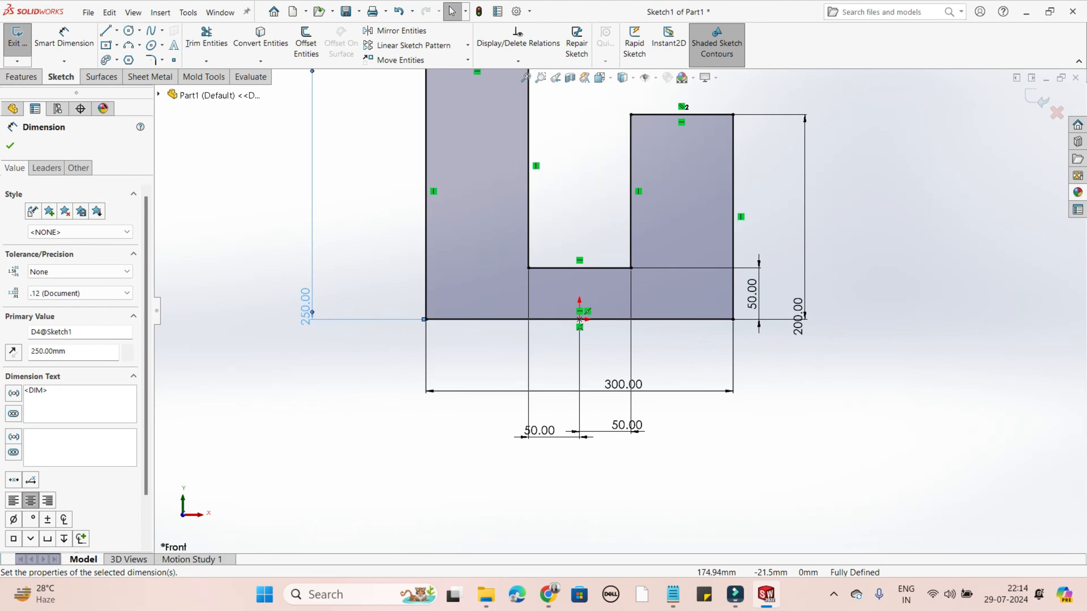
double_click(801, 316)
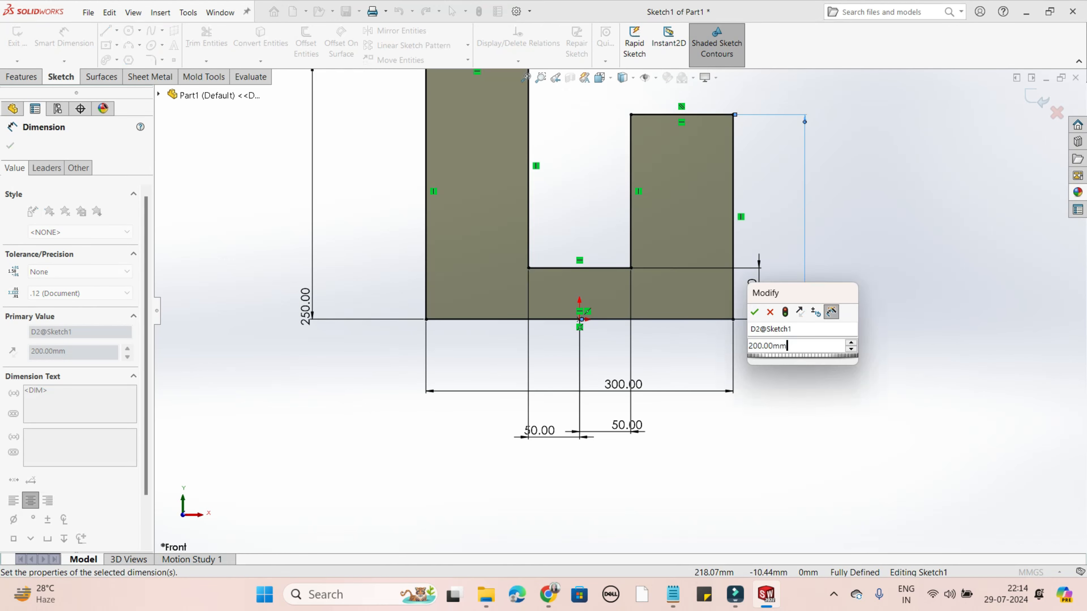
text(250)
key(Return)
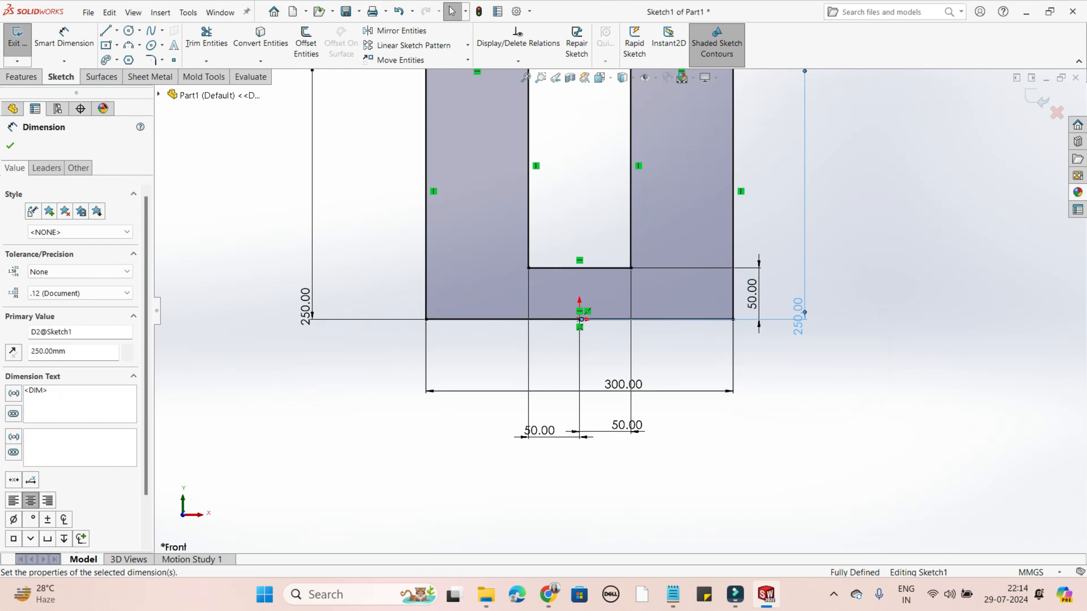
scroll(622, 311, up, 2)
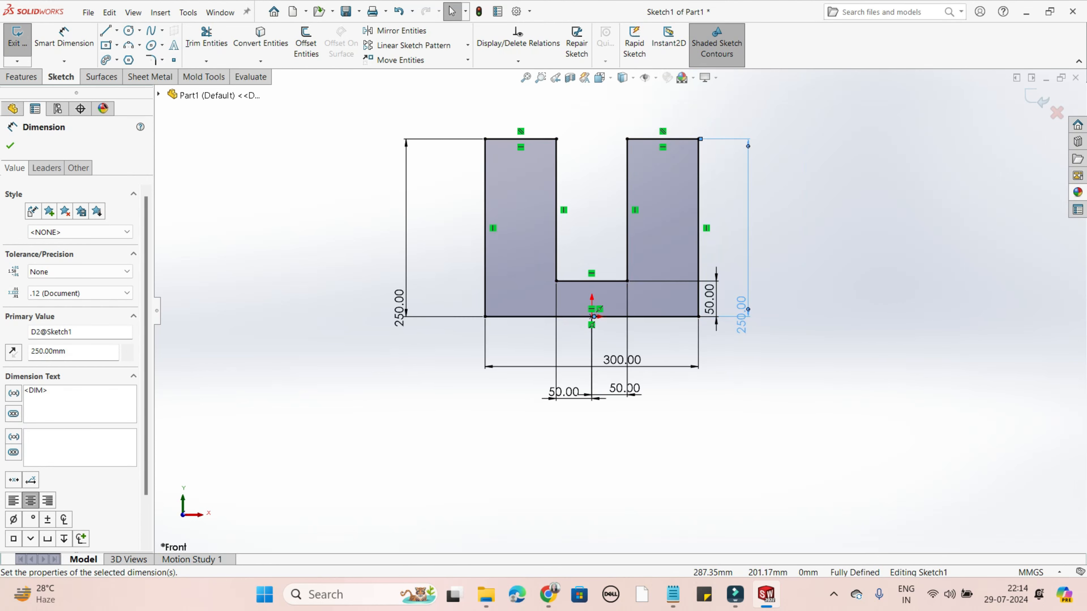
- Finish the dimension edit and exit Sketch1 to rebuild the extruded U-shaped part
click(10, 146)
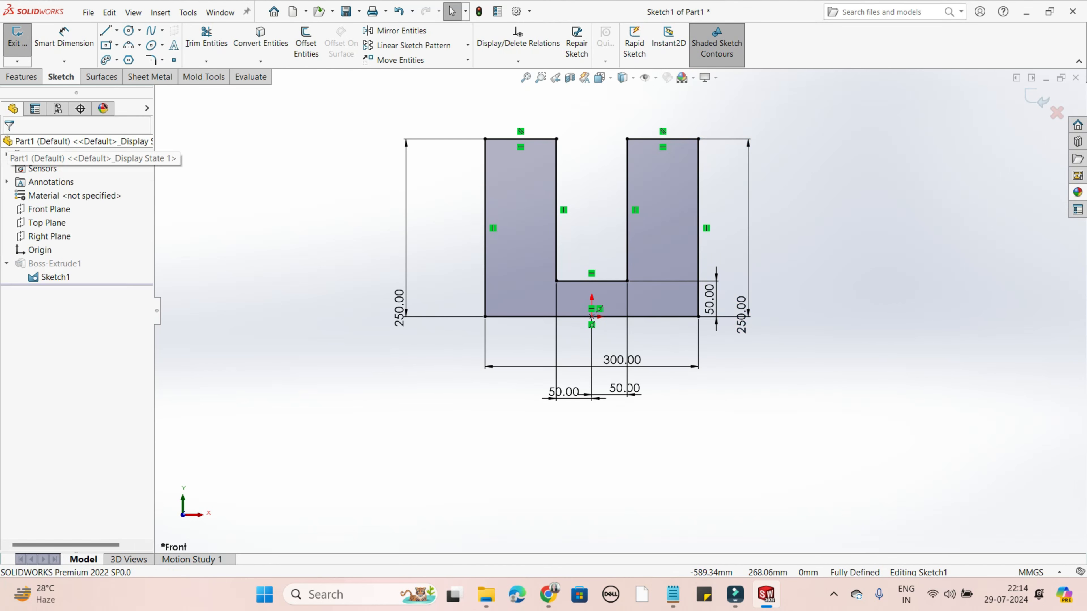
click(1037, 99)
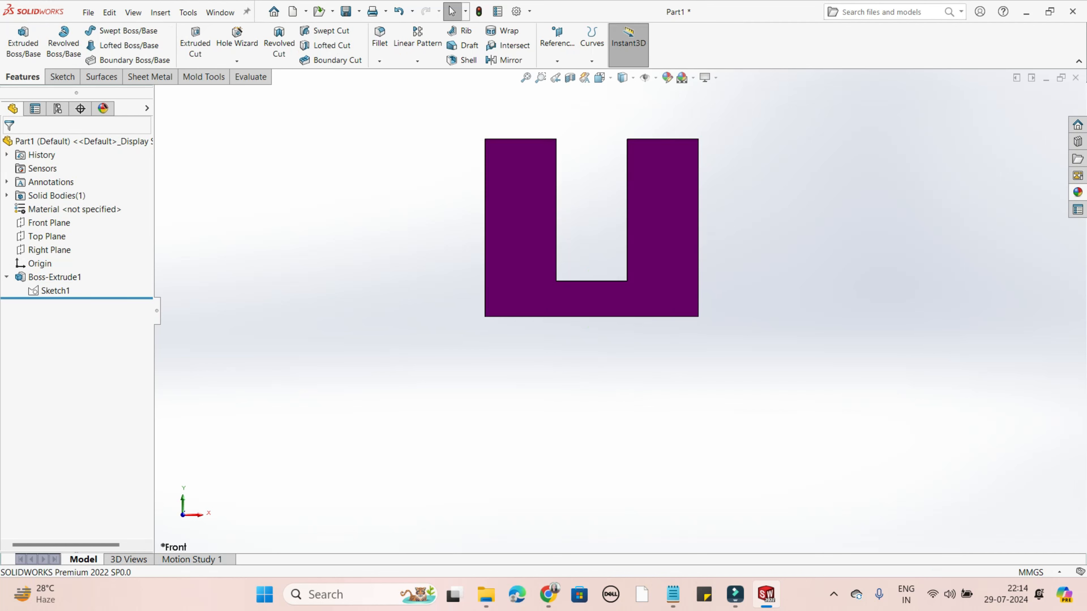
middle_drag(650, 240, 597, 267)
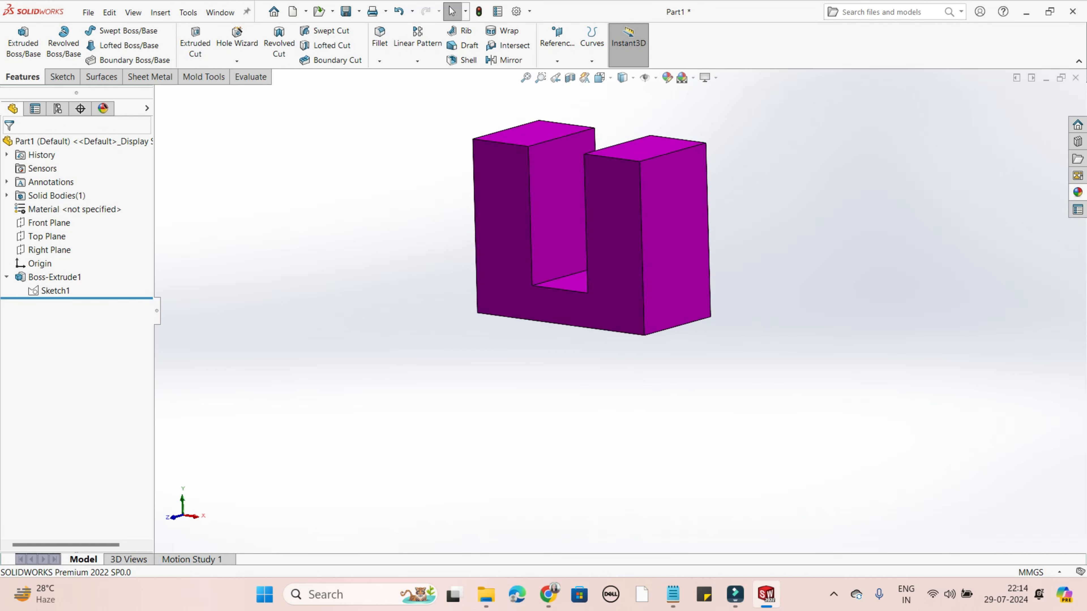
middle_drag(565, 324, 491, 244)
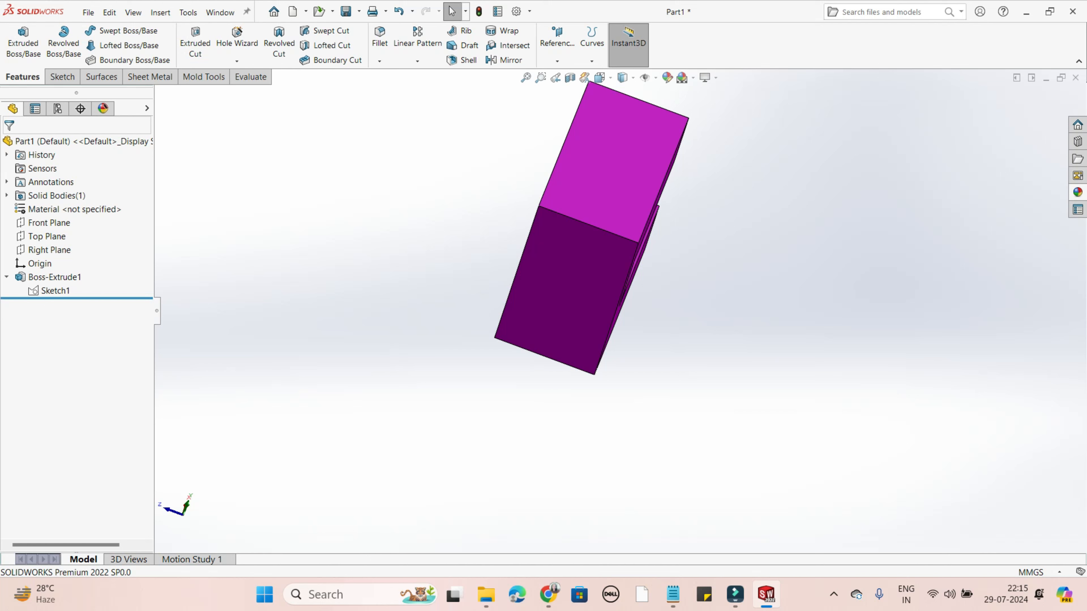
- Open the Boss-Extrude1 definition and examine the end conditions offered for Direction 1, keeping Mid Plane
right_click(47, 278)
click(57, 247)
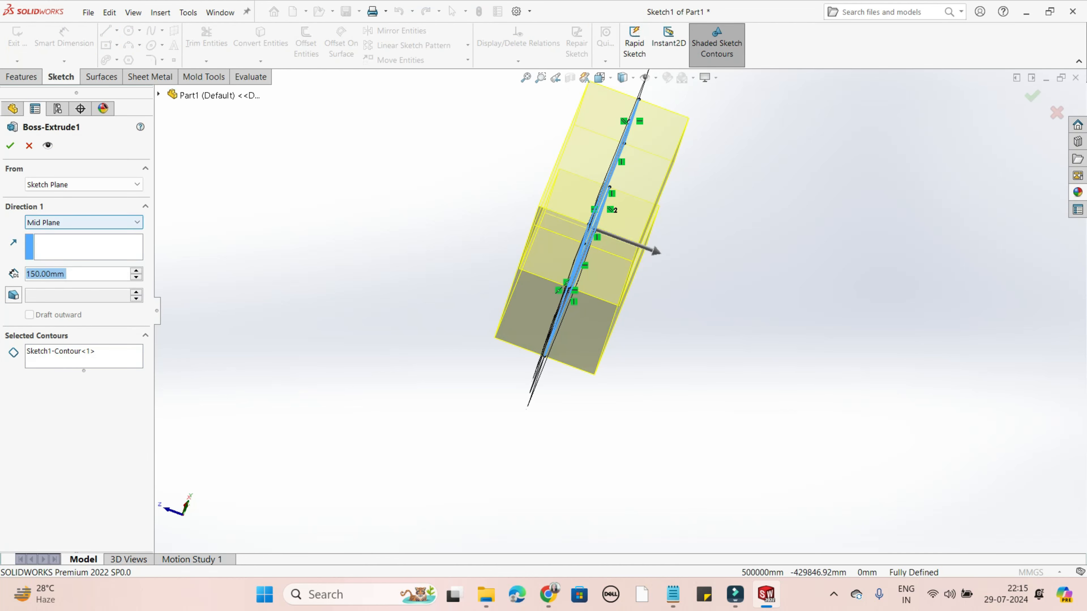
click(83, 223)
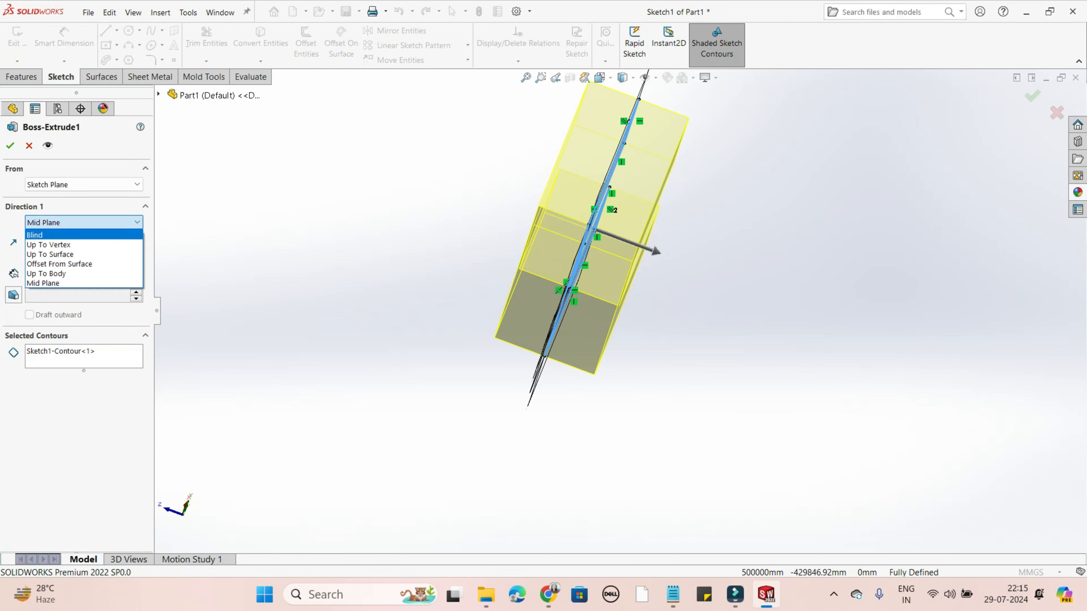
click(84, 223)
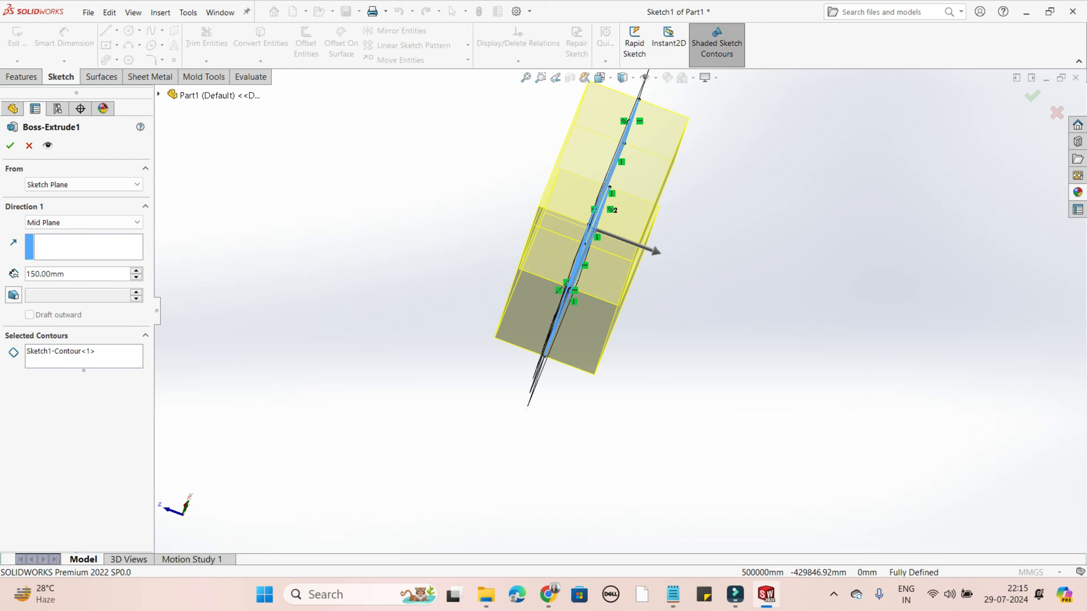
click(83, 223)
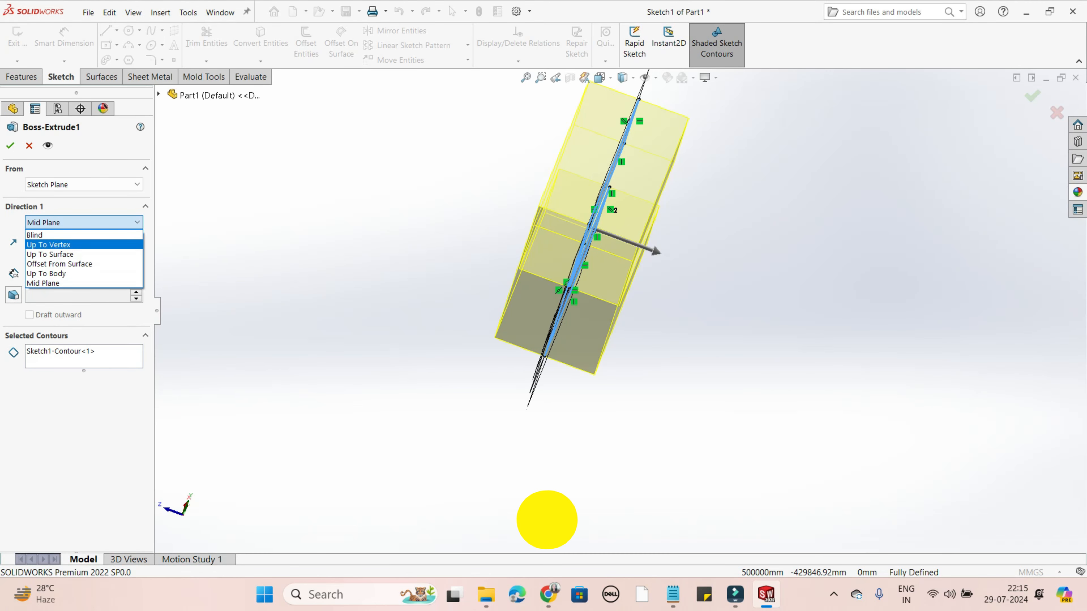
click(10, 145)
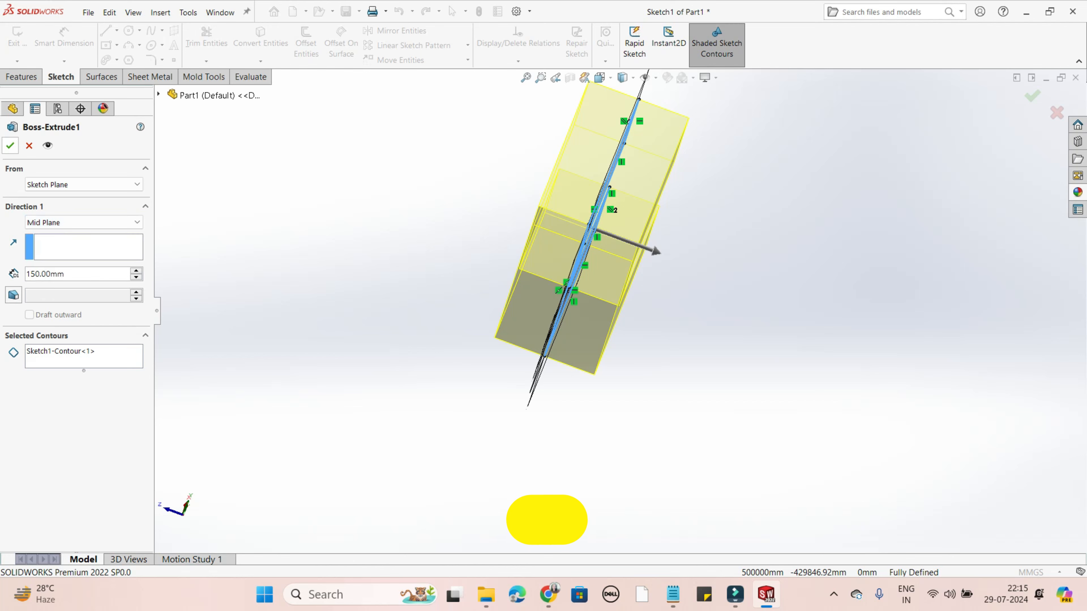
click(10, 146)
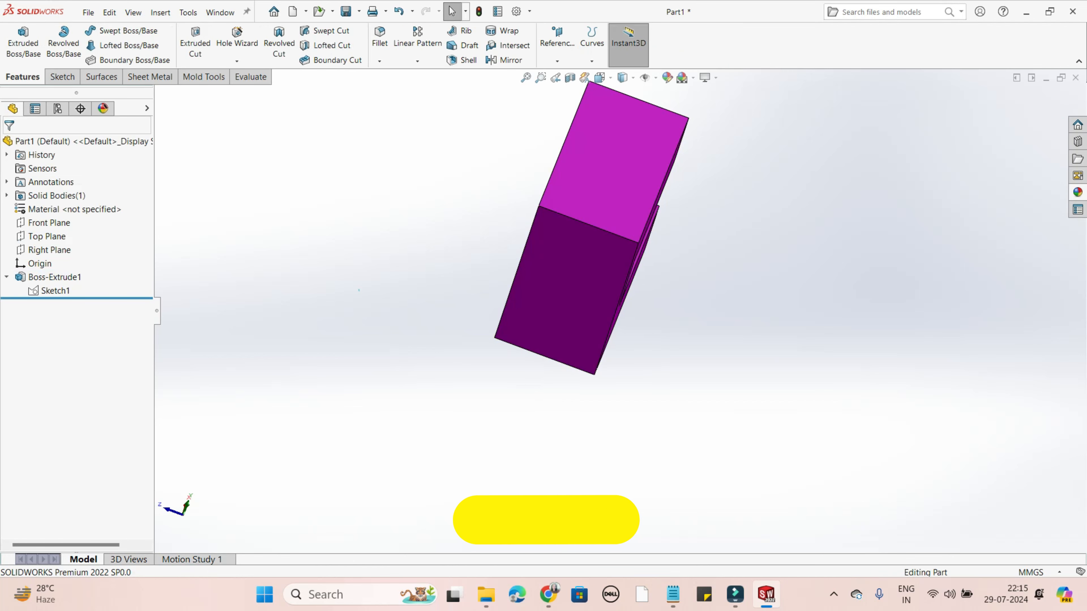
- Create a reference plane offset 150 mm outward from the outer side face of the U-shaped part's leg
middle_drag(590, 214, 505, 244)
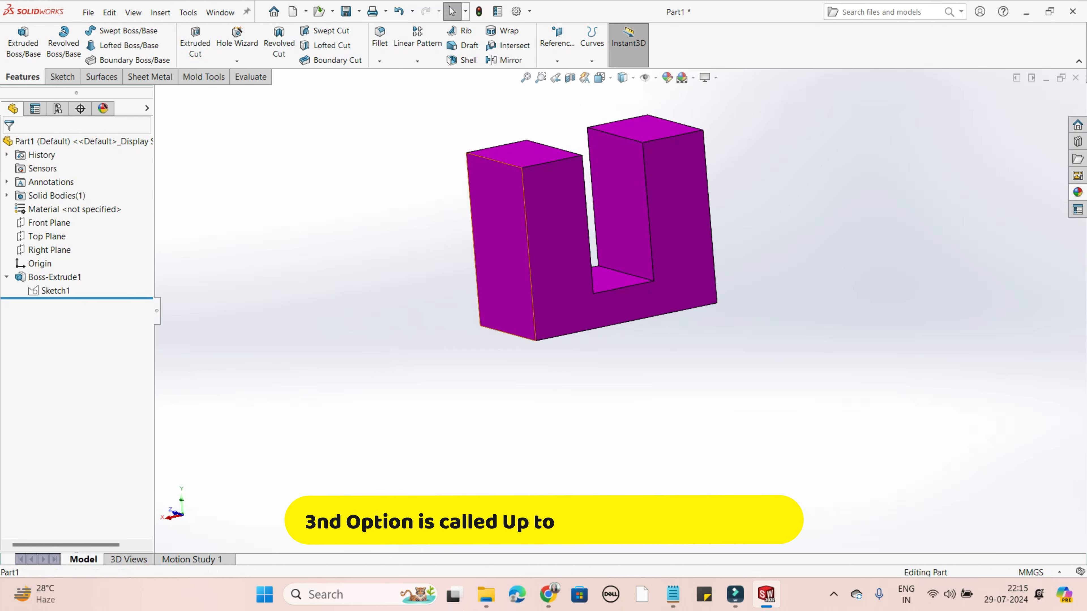
click(516, 222)
click(557, 61)
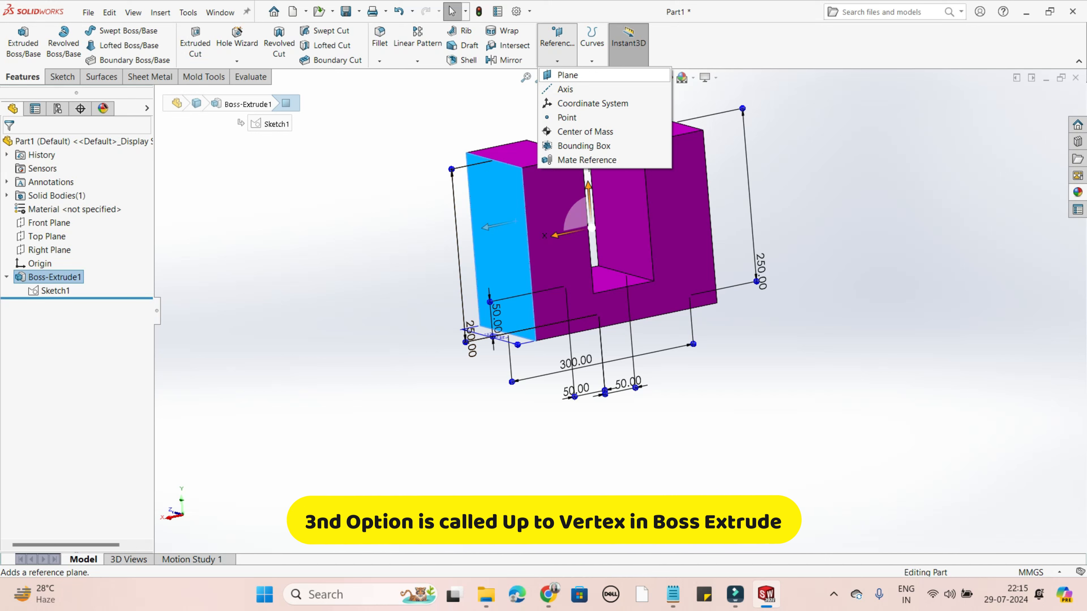
click(568, 75)
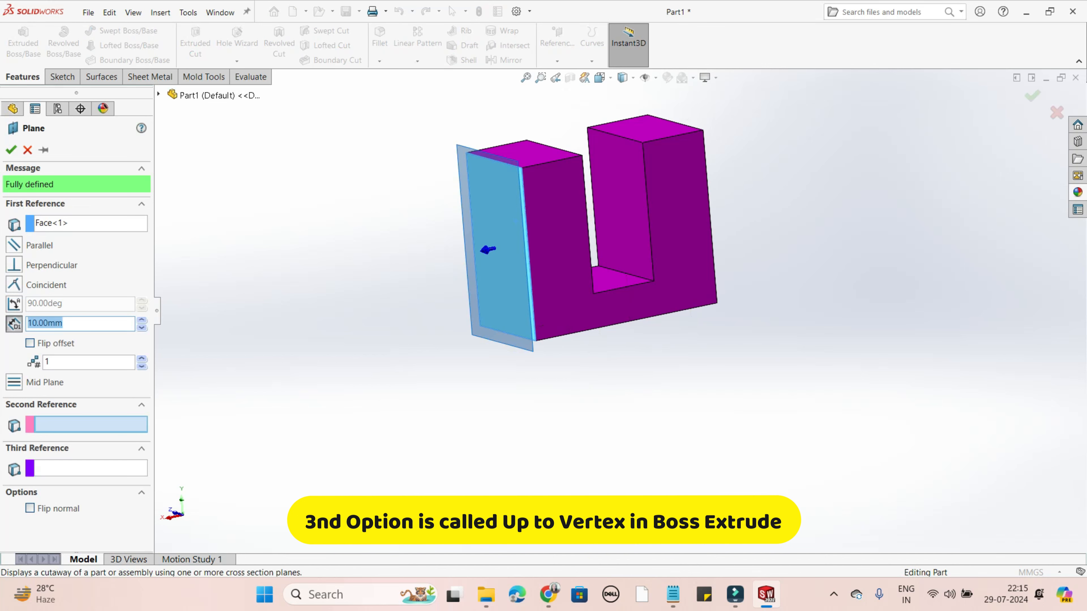
click(63, 323)
middle_drag(574, 257, 529, 259)
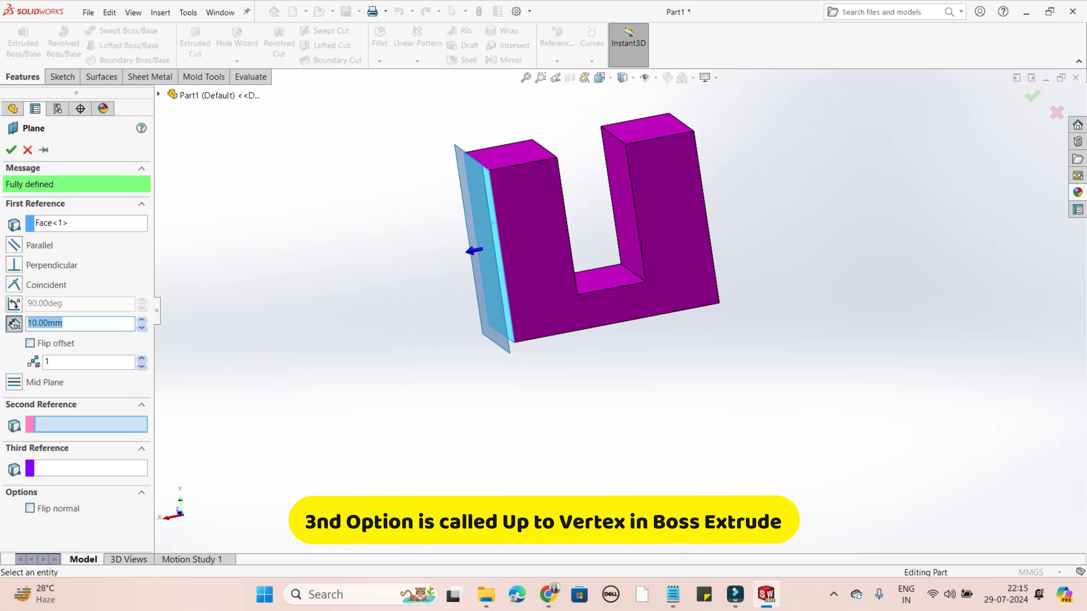
text(60)
key(Return)
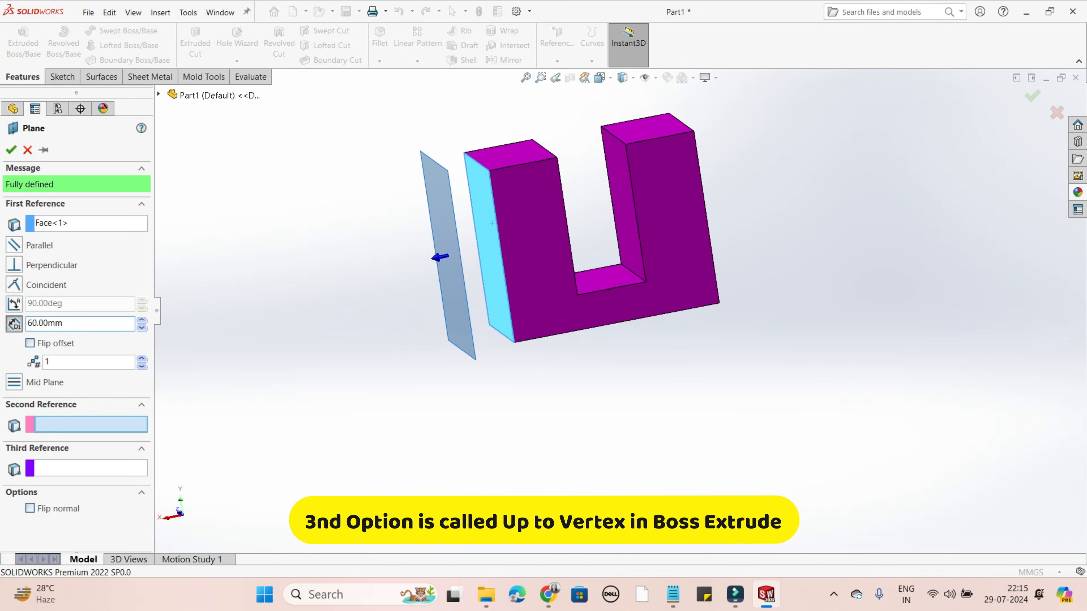
double_click(45, 324)
text(150)
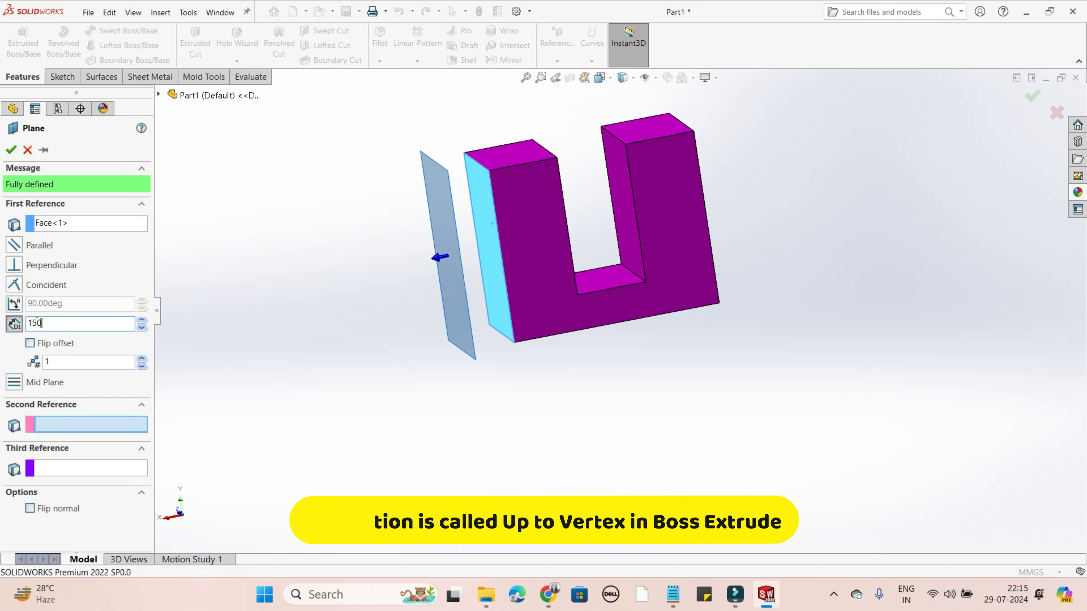
key(Return)
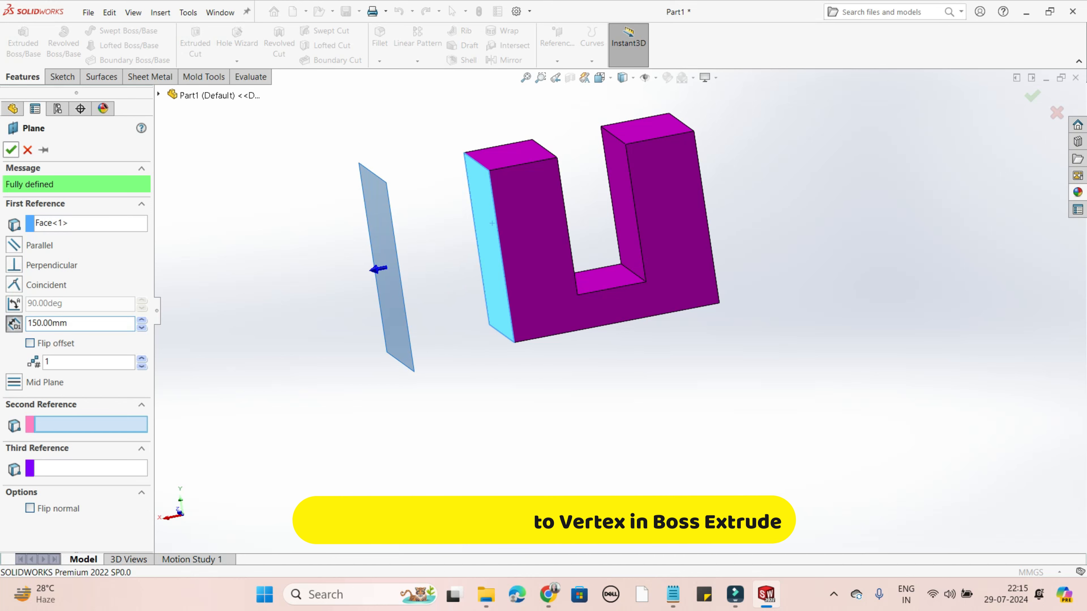
click(11, 150)
- Start a sketch on Plane1 and draw a circle of about 35 mm radius centred over the block's side face
middle_drag(406, 326, 458, 332)
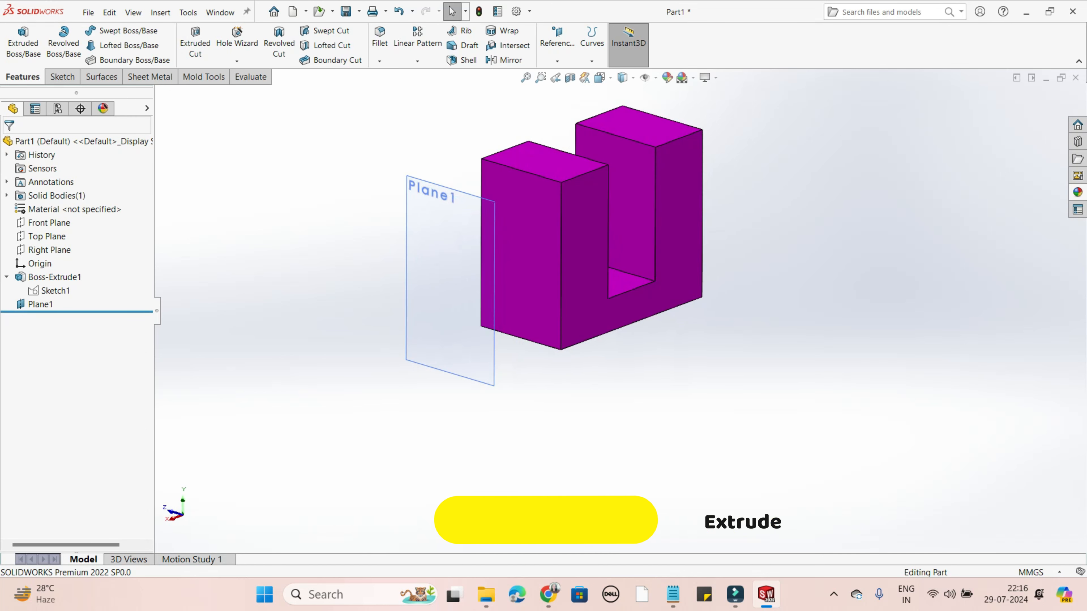
right_click(440, 331)
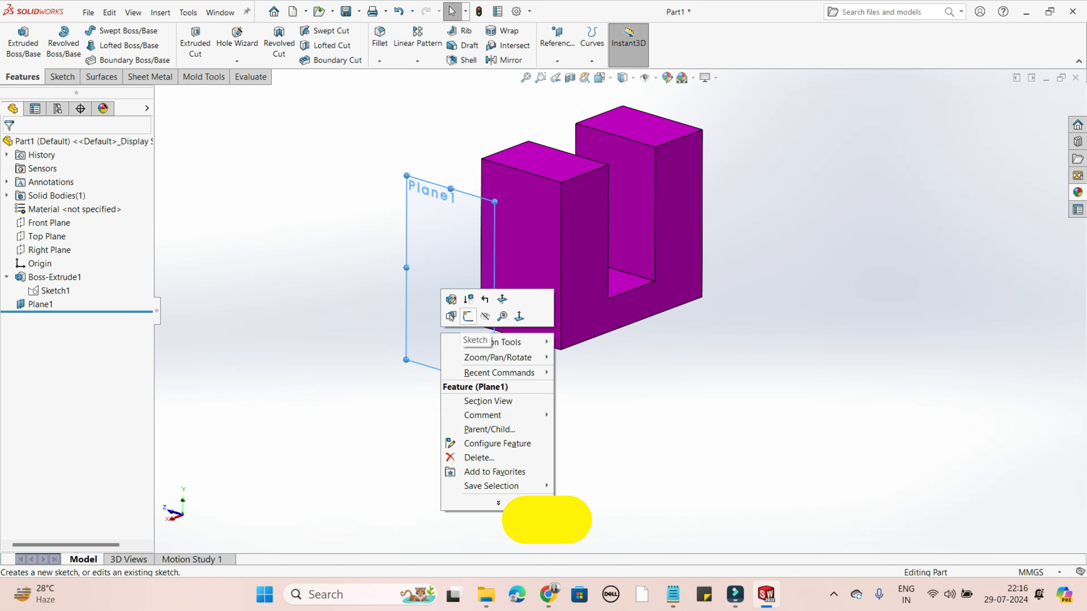
click(468, 316)
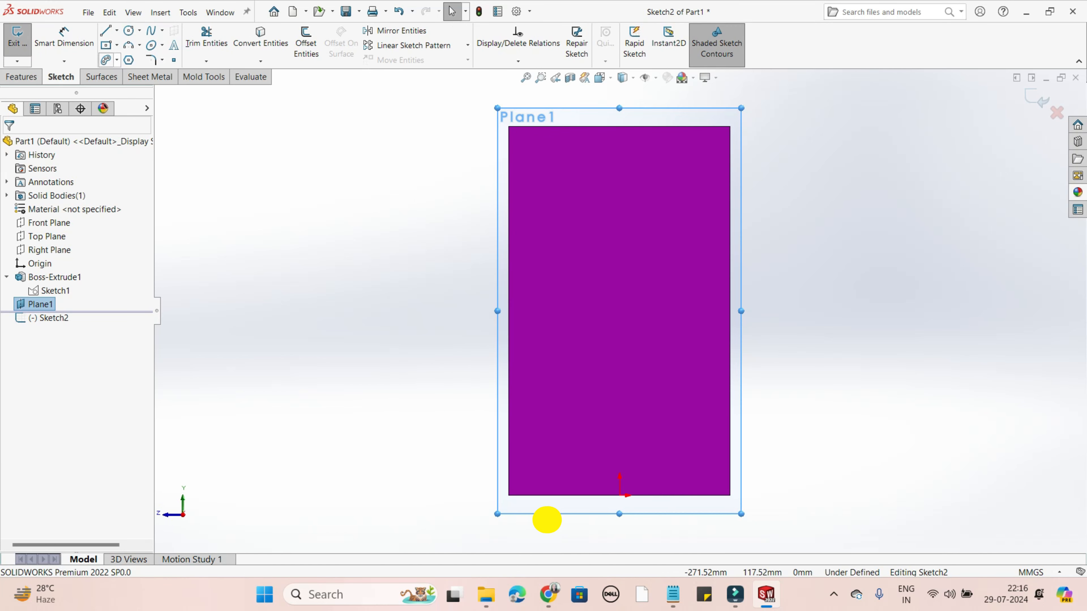
click(129, 30)
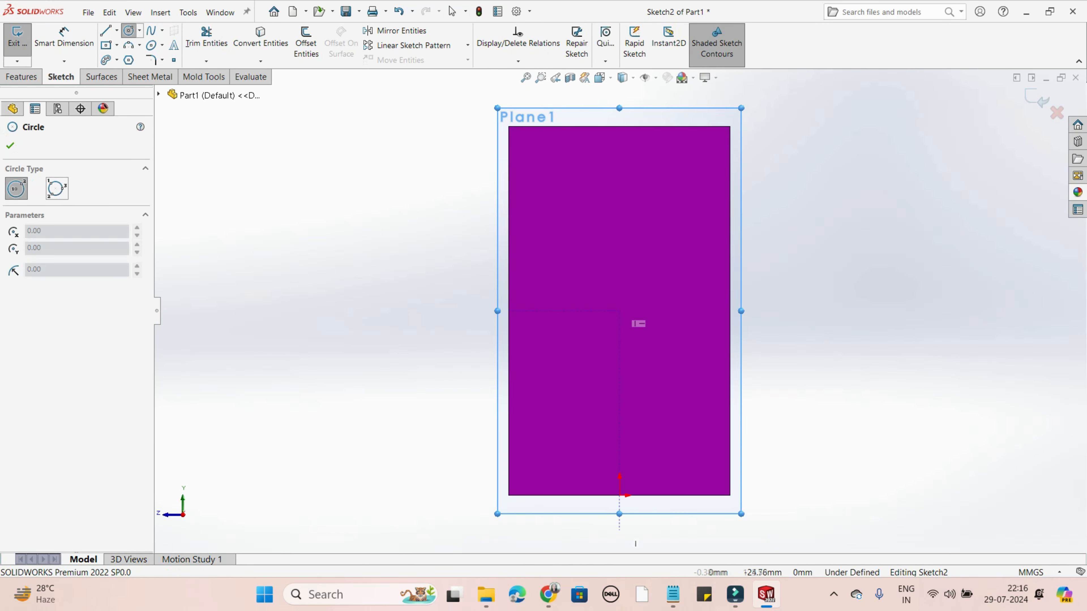
click(619, 311)
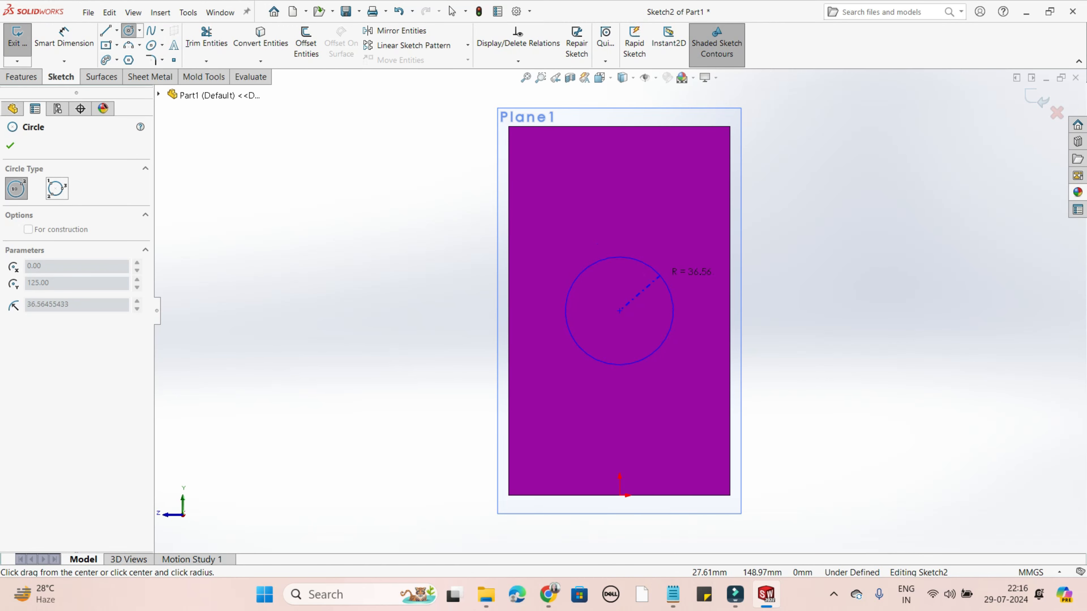
click(672, 313)
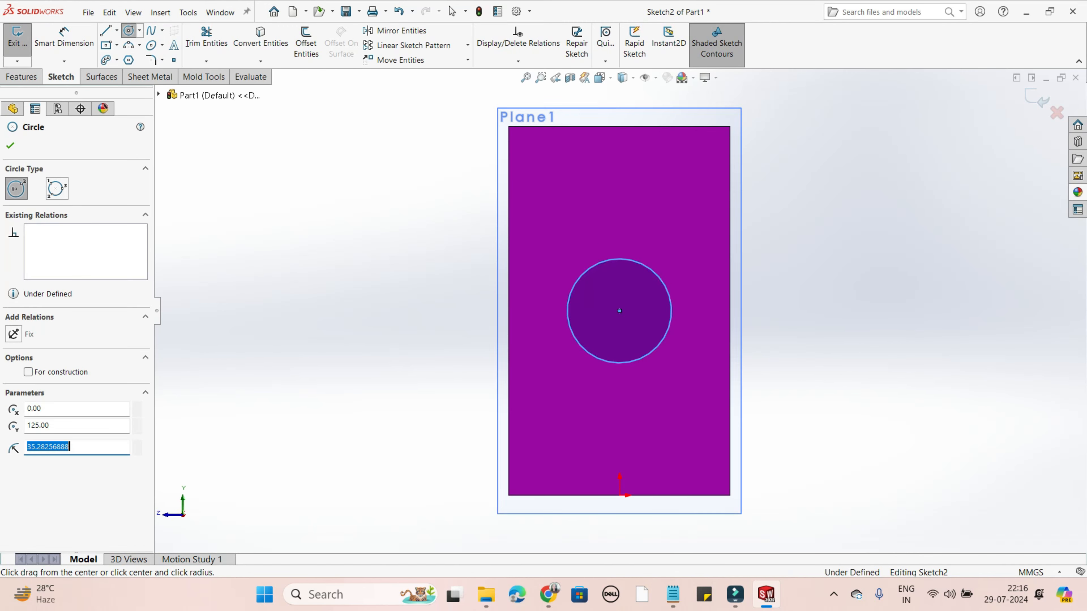
right_click(672, 313)
click(704, 322)
- Dimension the circle on Plane1 with a diameter of 80 mm
middle_drag(968, 327, 821, 394)
scroll(854, 365, up, 3)
click(63, 39)
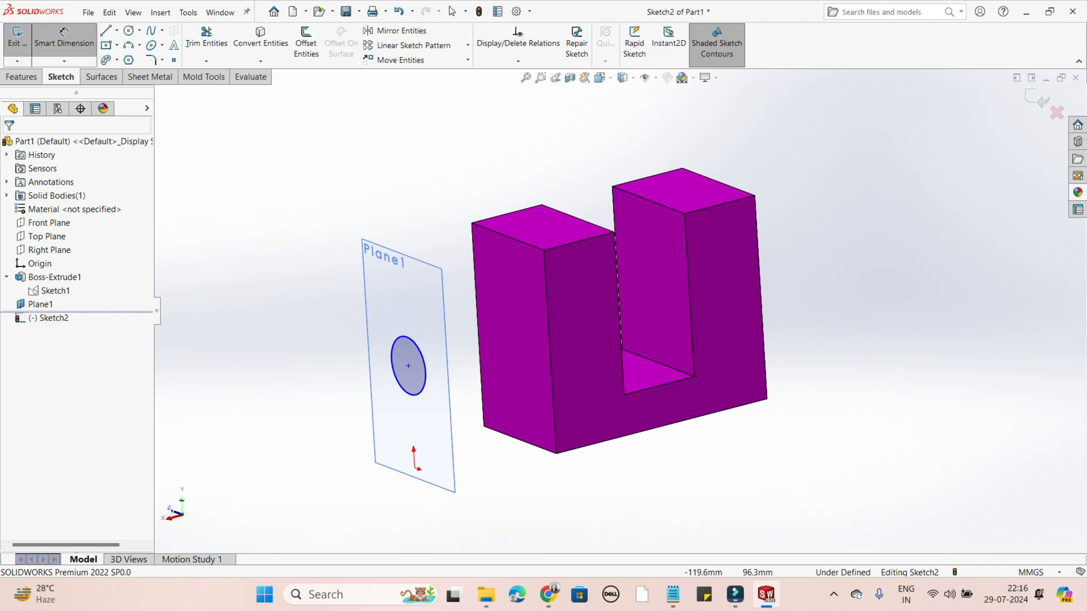
click(410, 338)
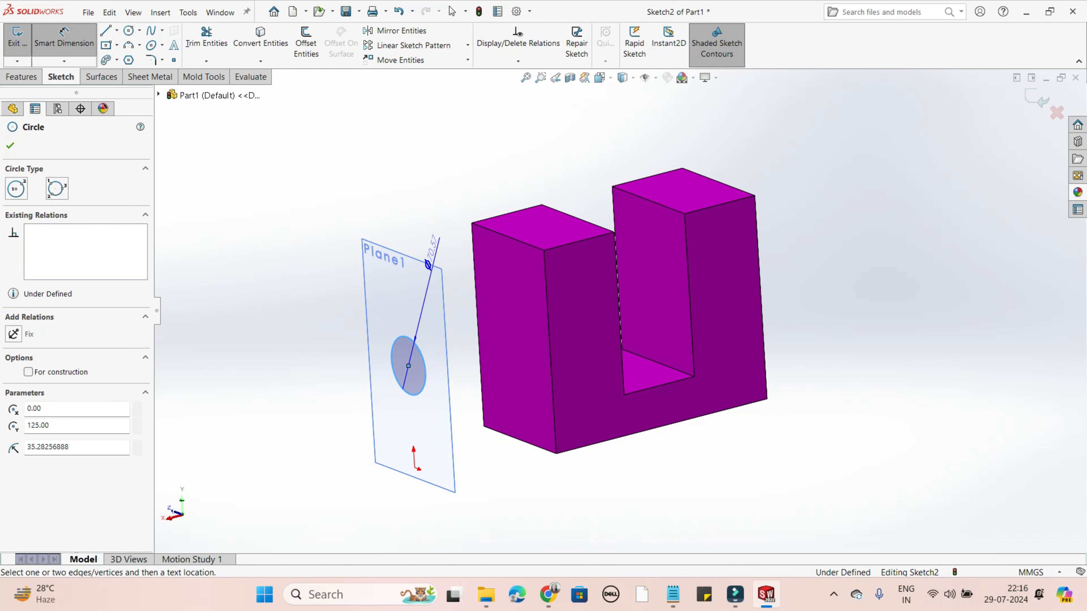
click(430, 225)
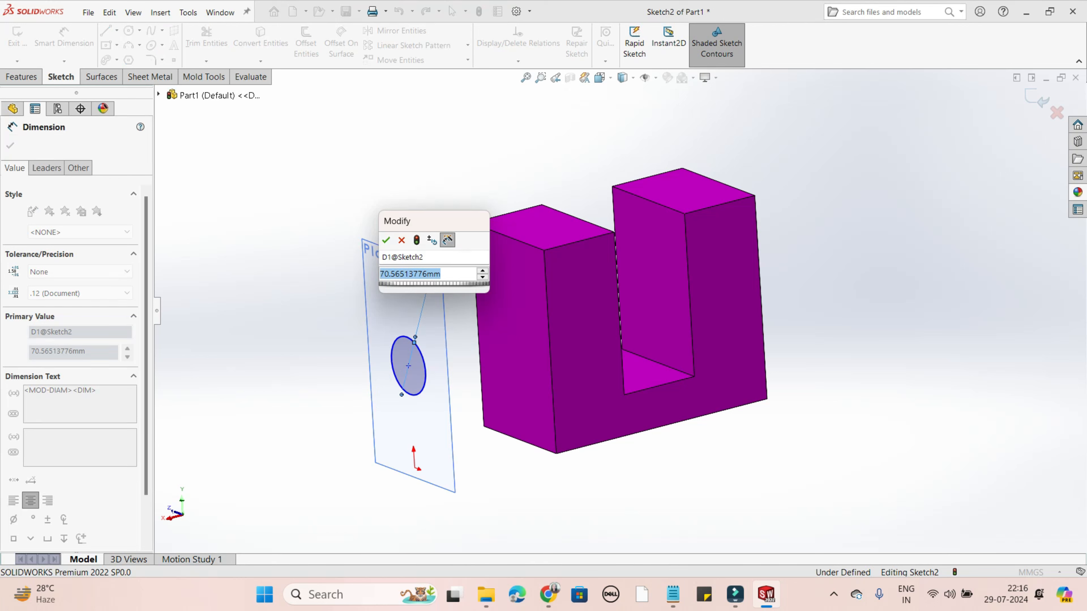
text(80)
key(Return)
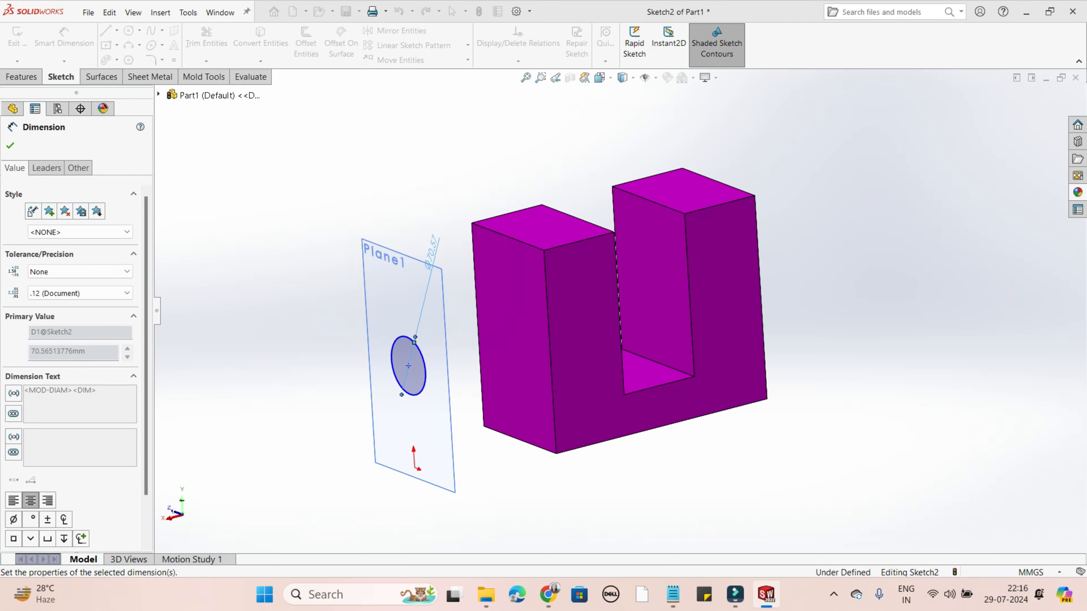
key(Escape)
- View the sketch normal to Plane1 and dimension the vertical distance from the circle's centre to the block's bottom edge
scroll(629, 316, up, 3)
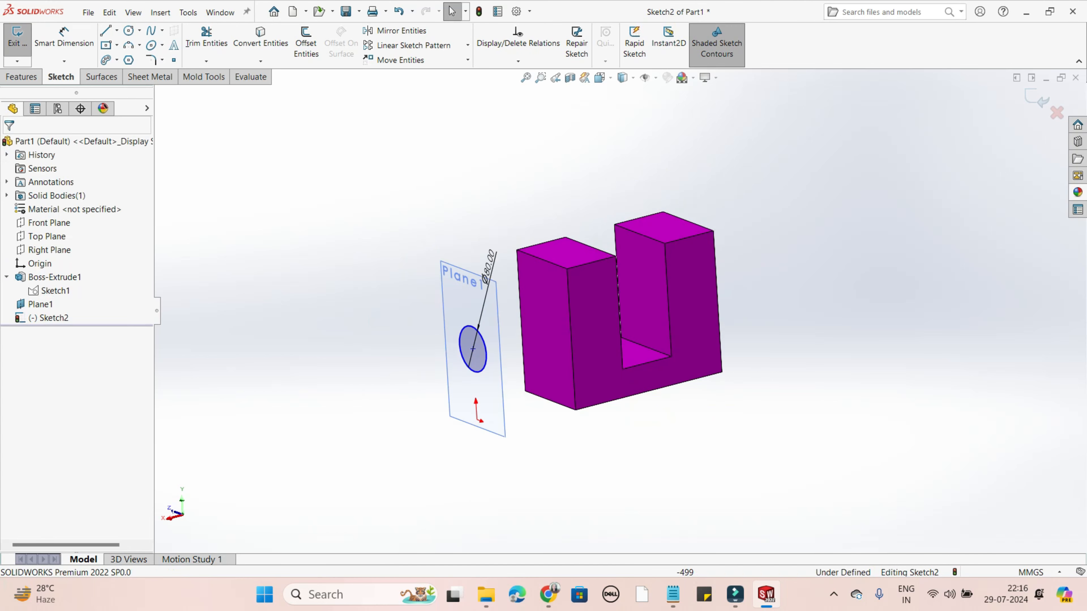
middle_drag(475, 357, 515, 364)
middle_drag(805, 373, 681, 426)
scroll(681, 427, down, 1)
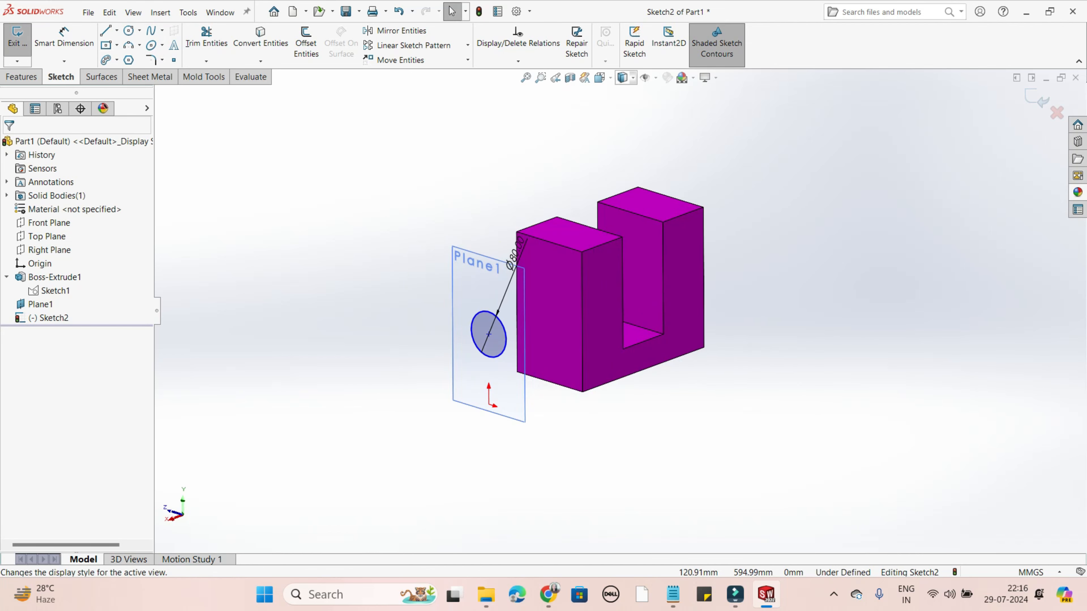
click(601, 77)
click(664, 142)
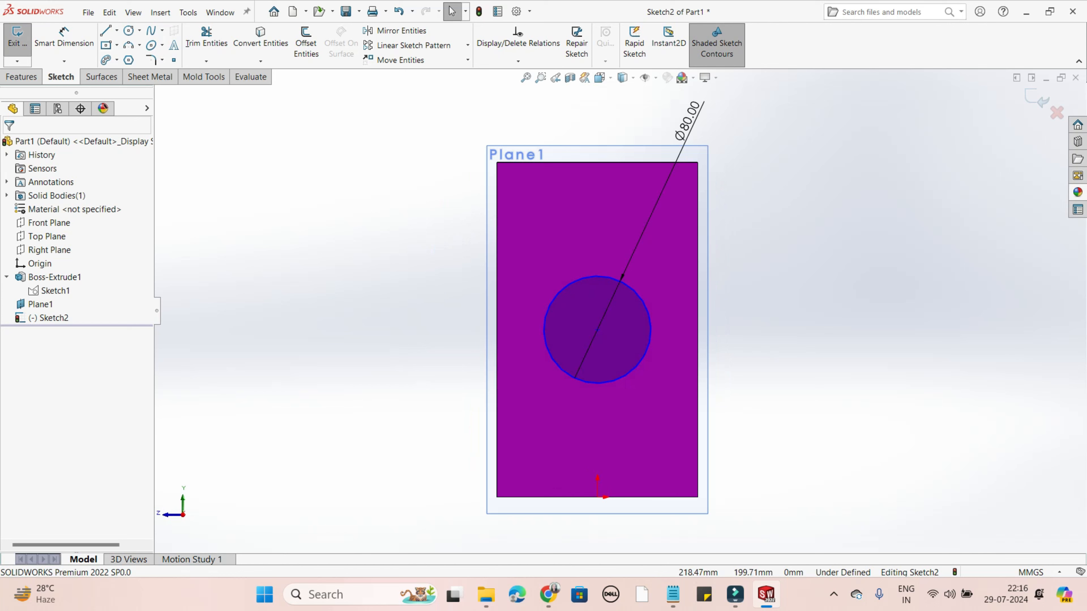
scroll(616, 315, up, 1)
click(64, 39)
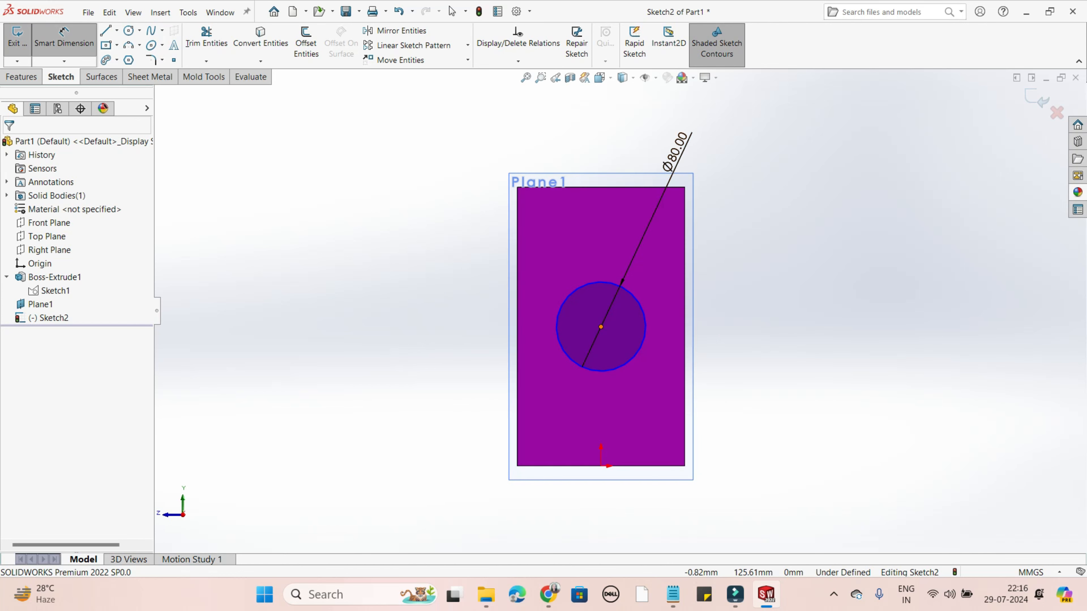
click(601, 327)
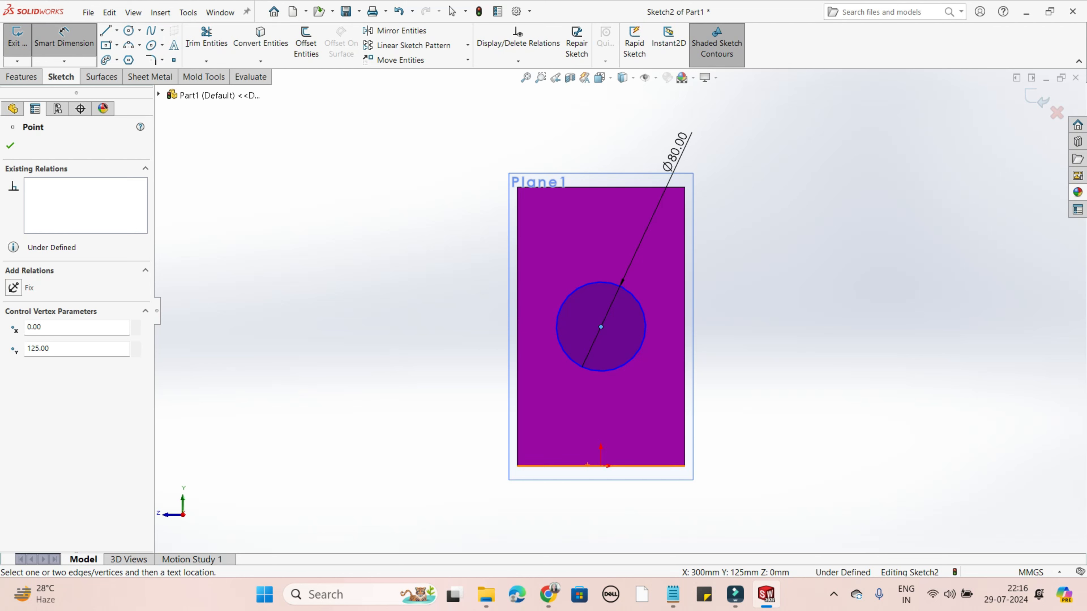
click(607, 466)
click(804, 407)
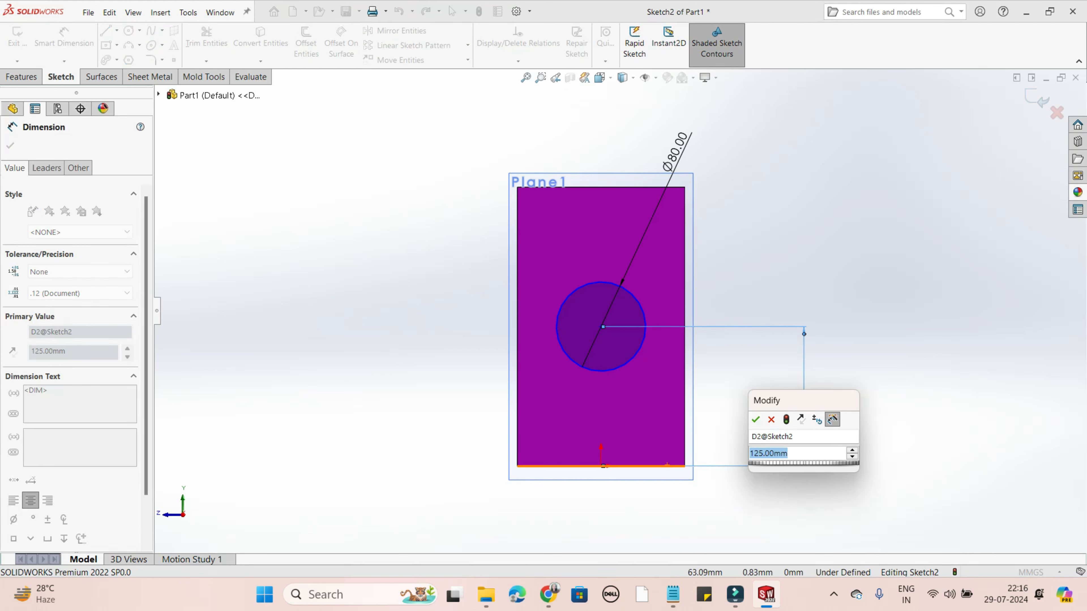
- Try to set the circle centre's height above the bottom edge to 150 mm, and undo that change
text(125)
key(Return)
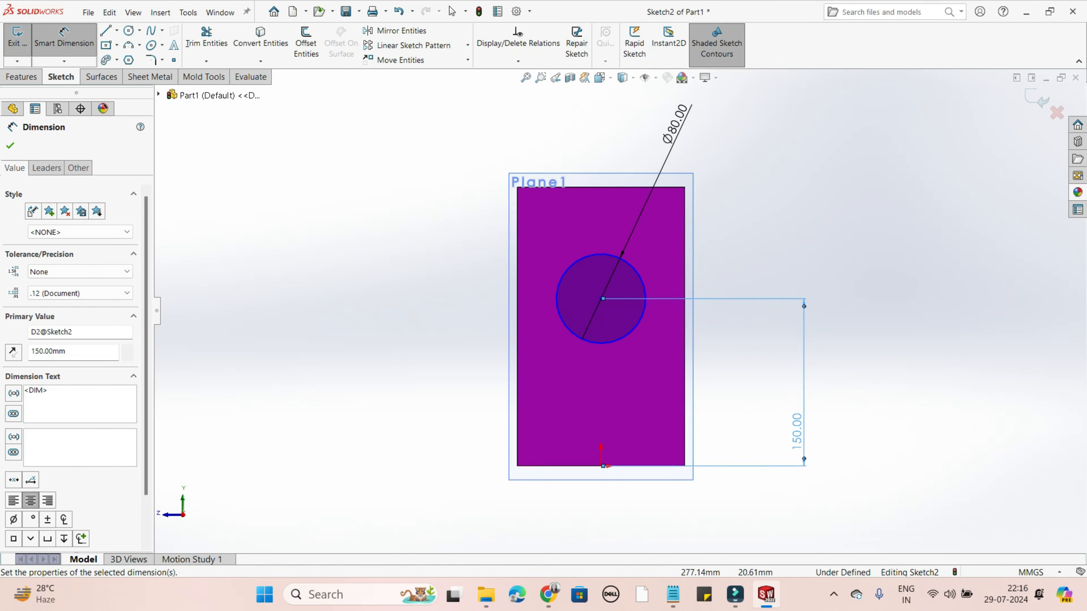
key(ctrl+z)
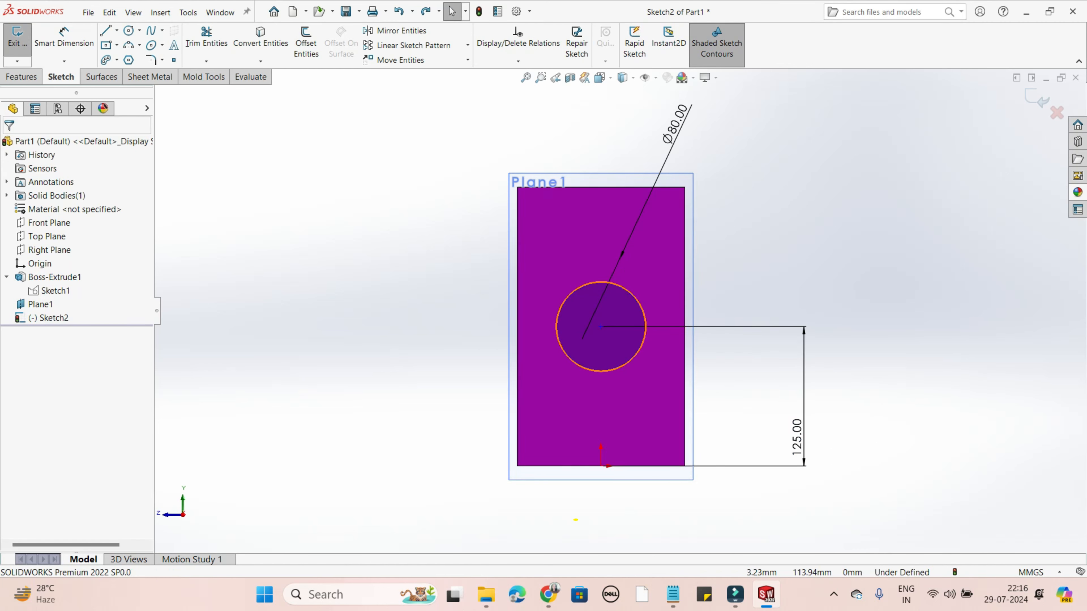
- Add a Vertical relation between the circle's centre and the origin, and exit the sketch
click(601, 327)
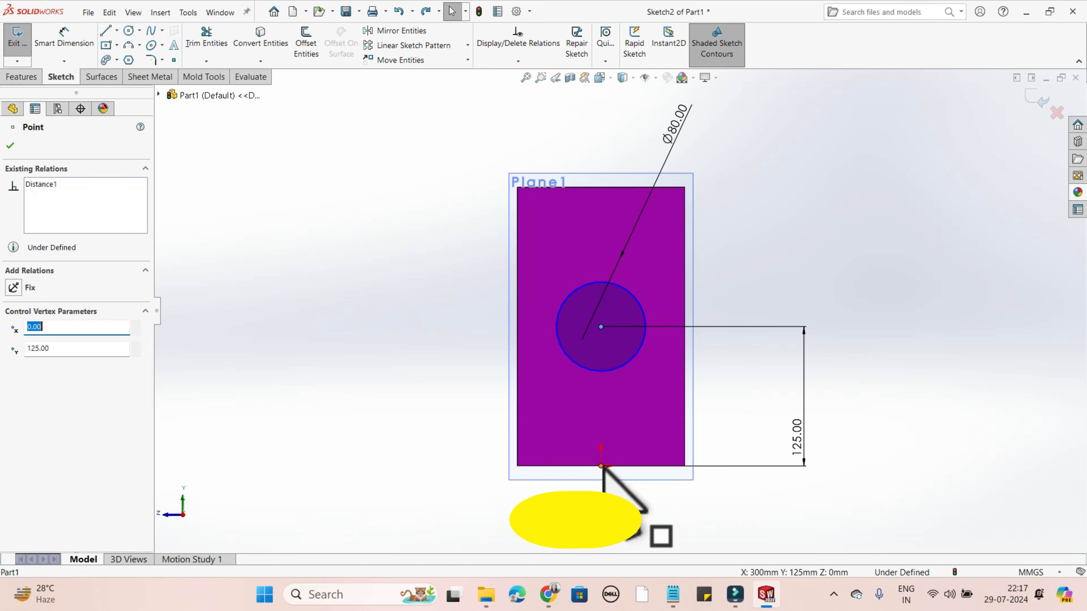
key(Escape)
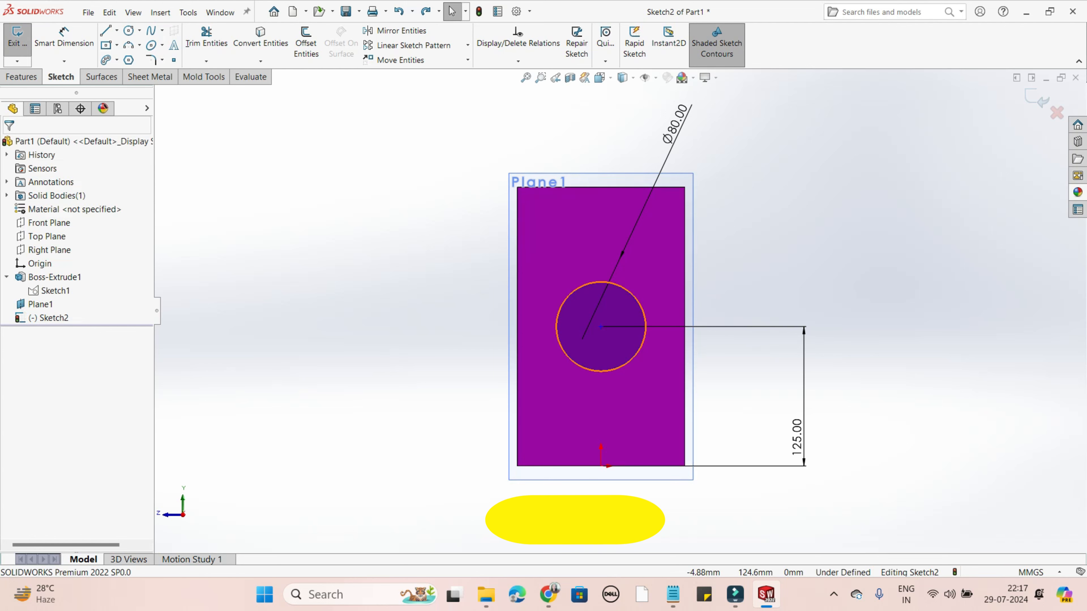
click(601, 327)
ctrl+click(602, 467)
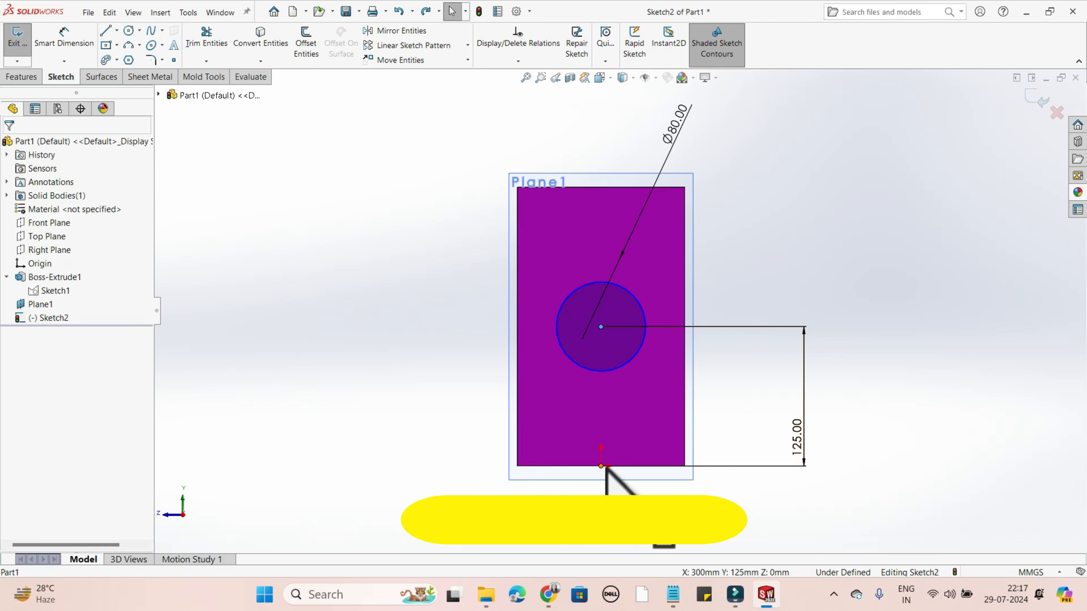
click(13, 363)
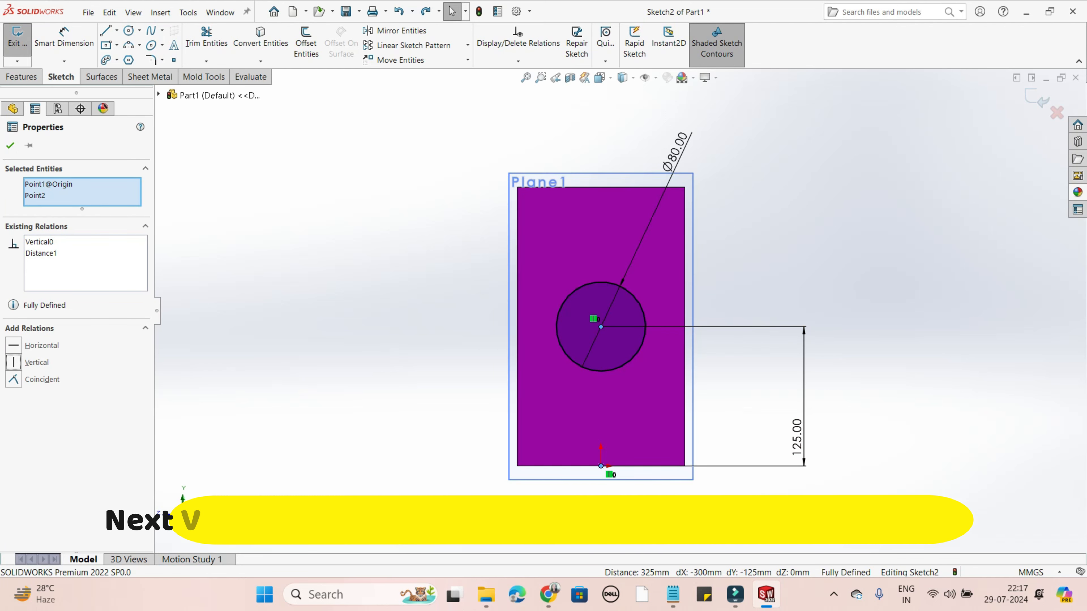
key(Escape)
middle_drag(911, 326, 813, 359)
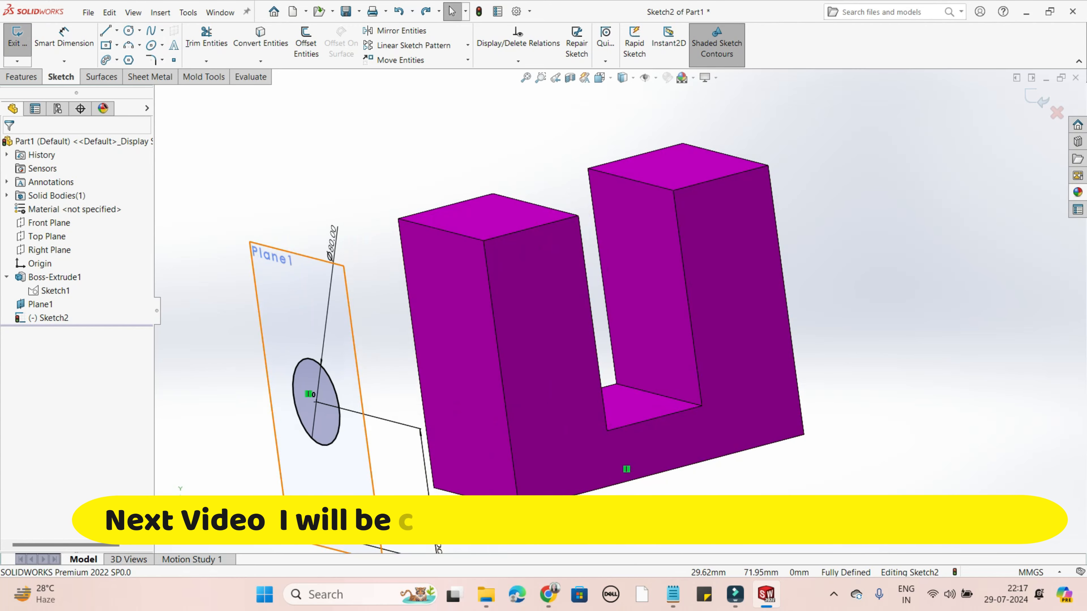
scroll(502, 424, up, 2)
middle_drag(502, 424, 529, 428)
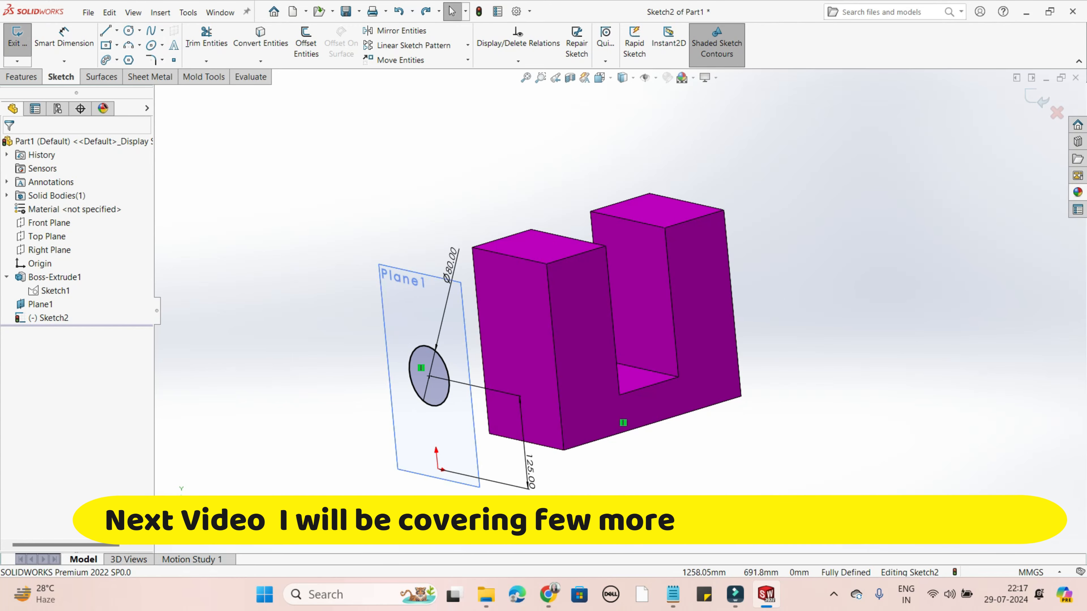
click(1037, 99)
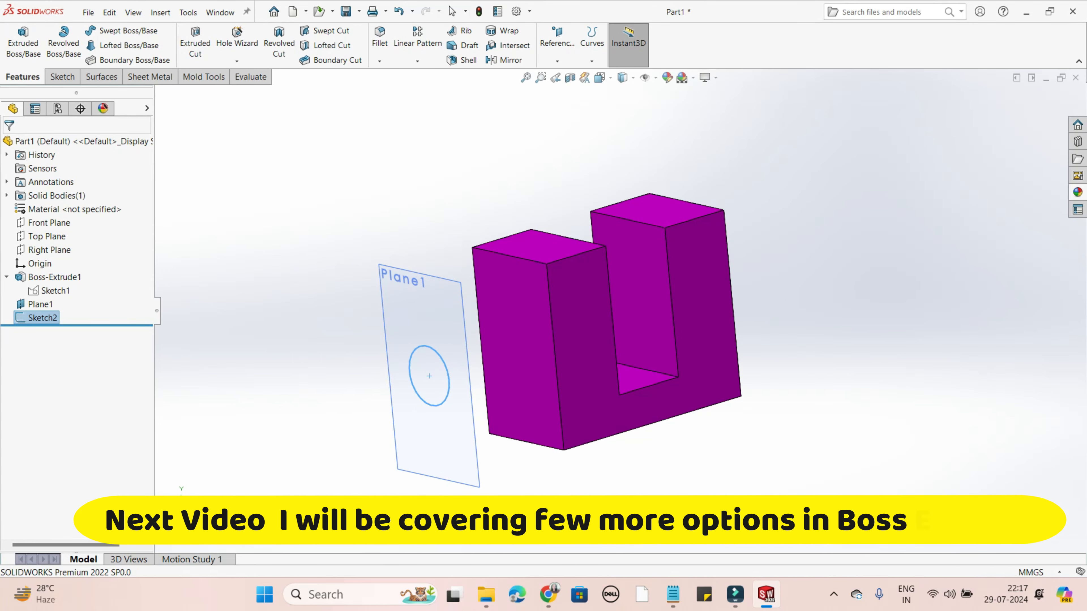
- Start a Boss-Extrude of the circle with the Up To Vertex end condition, ending at the near leg's outer front top corner
middle_drag(762, 355, 744, 373)
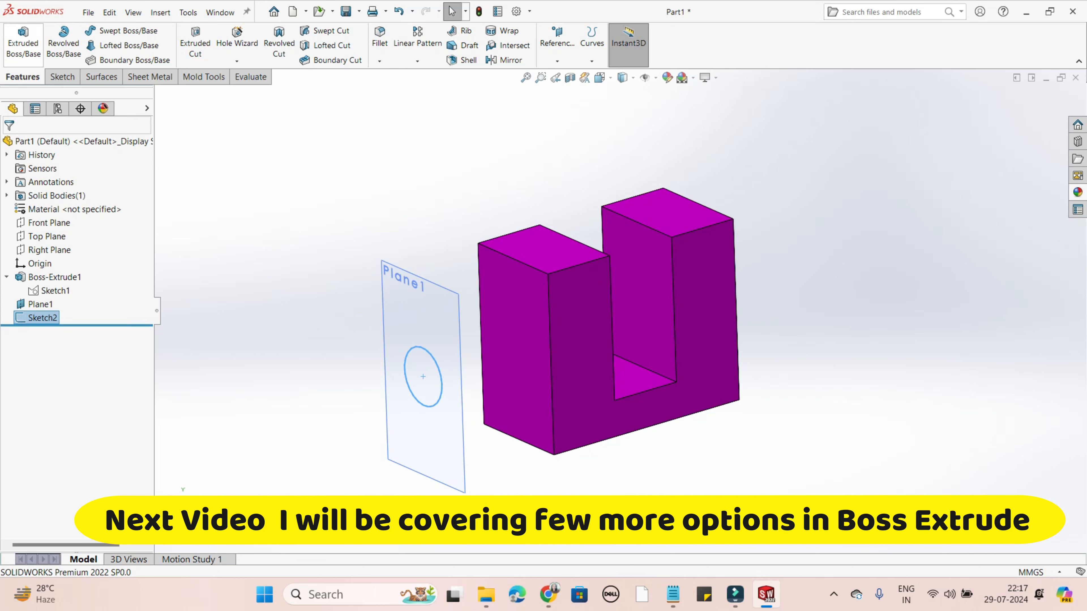
click(23, 44)
click(84, 223)
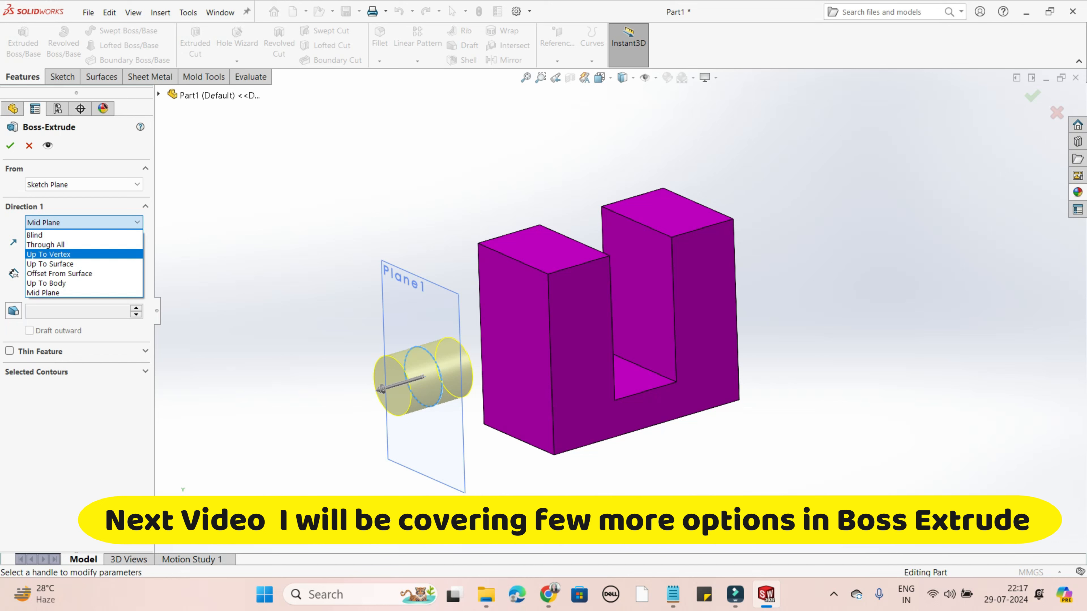
key(Return)
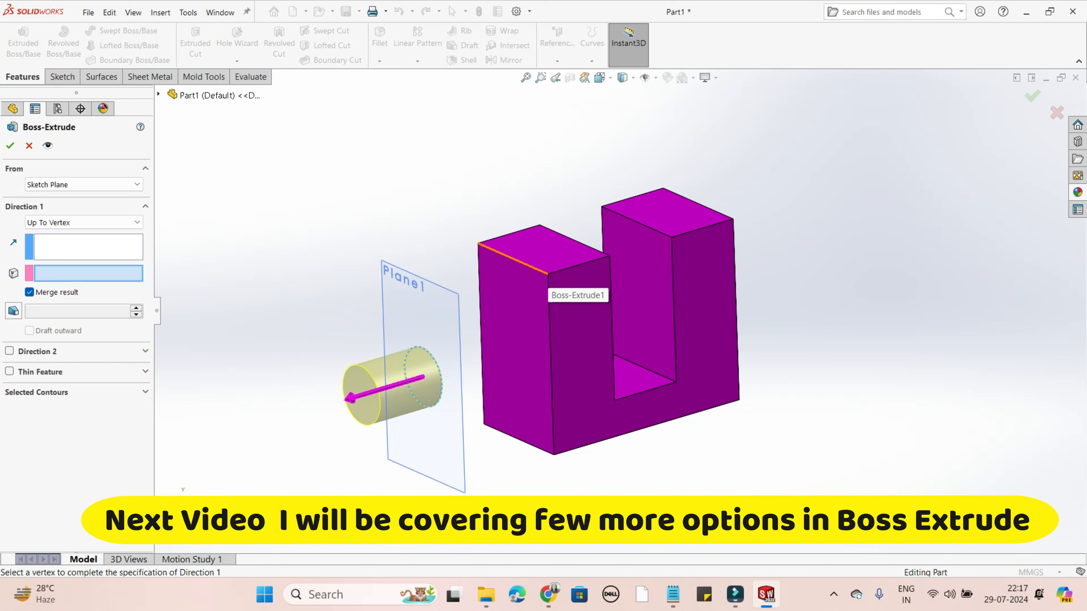
click(548, 275)
middle_drag(551, 299, 530, 311)
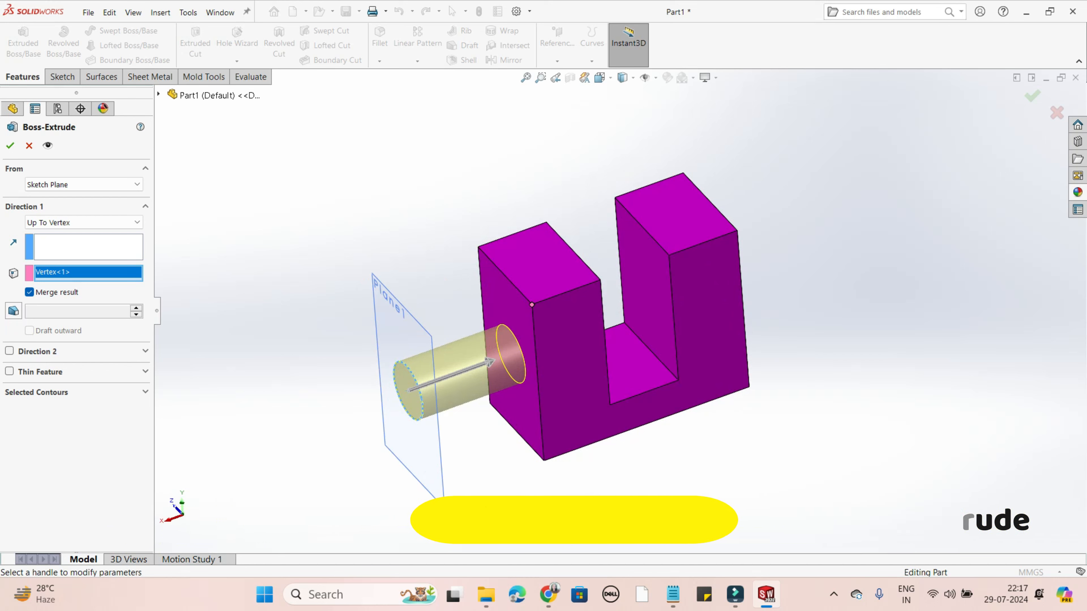
- Replace the end vertex of the extrusion with the far leg's inner front top corner
right_click(51, 276)
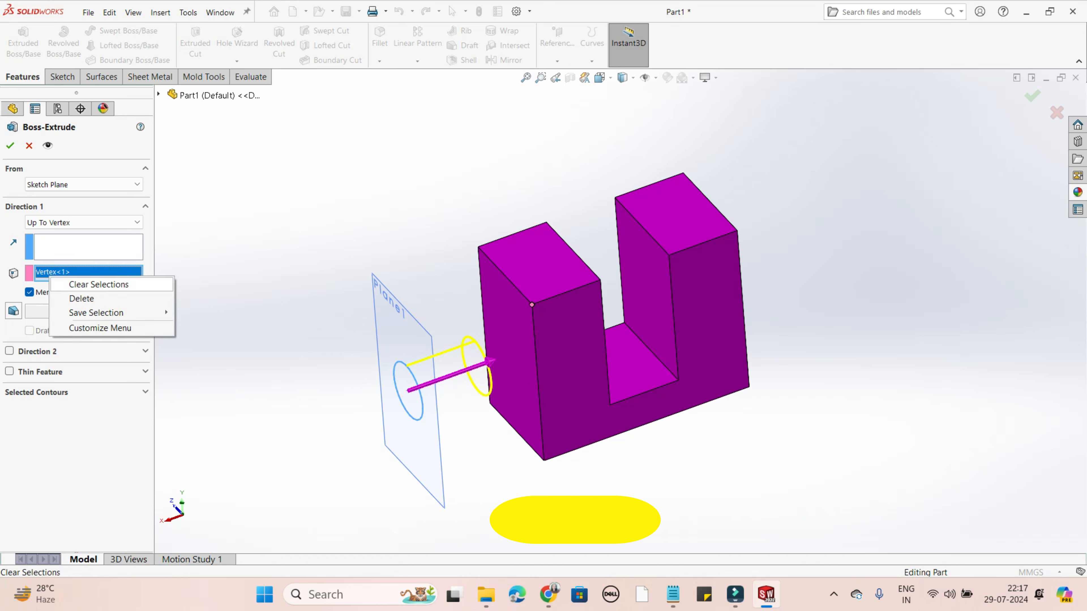
click(99, 284)
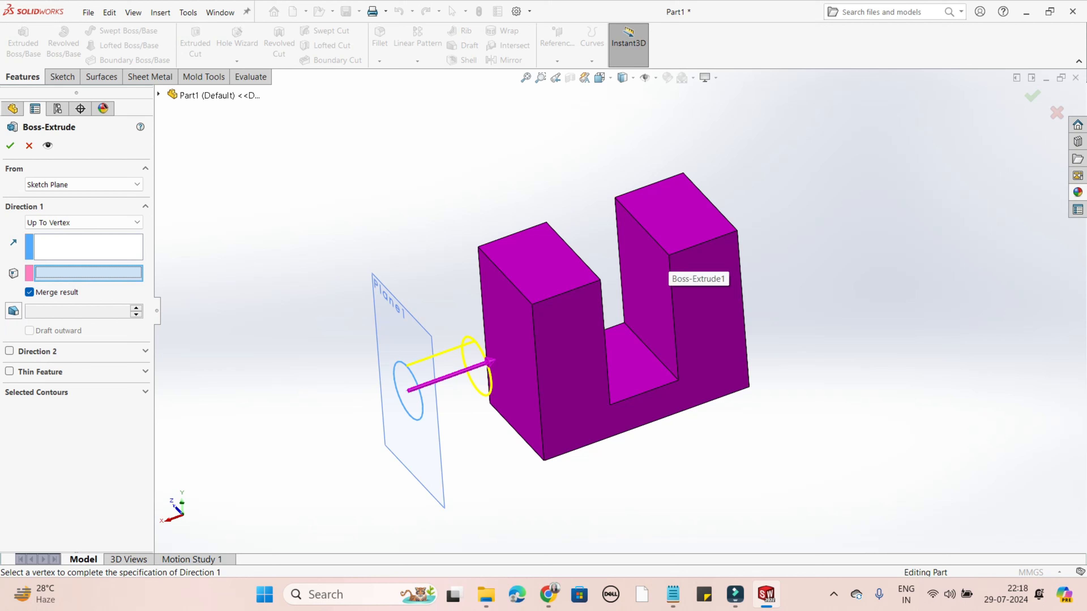
click(669, 255)
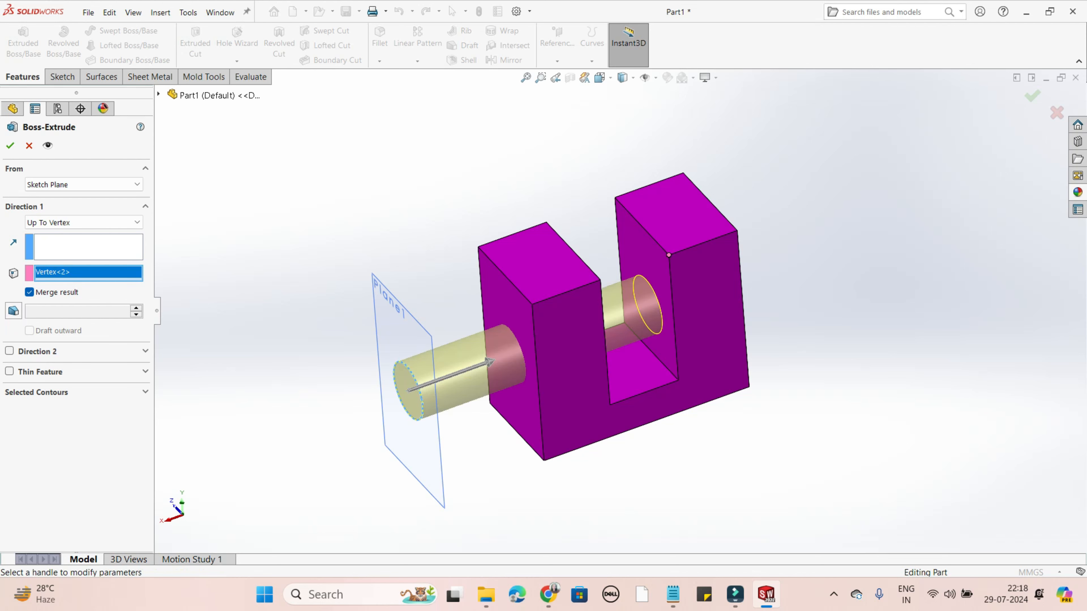
middle_drag(669, 261, 653, 277)
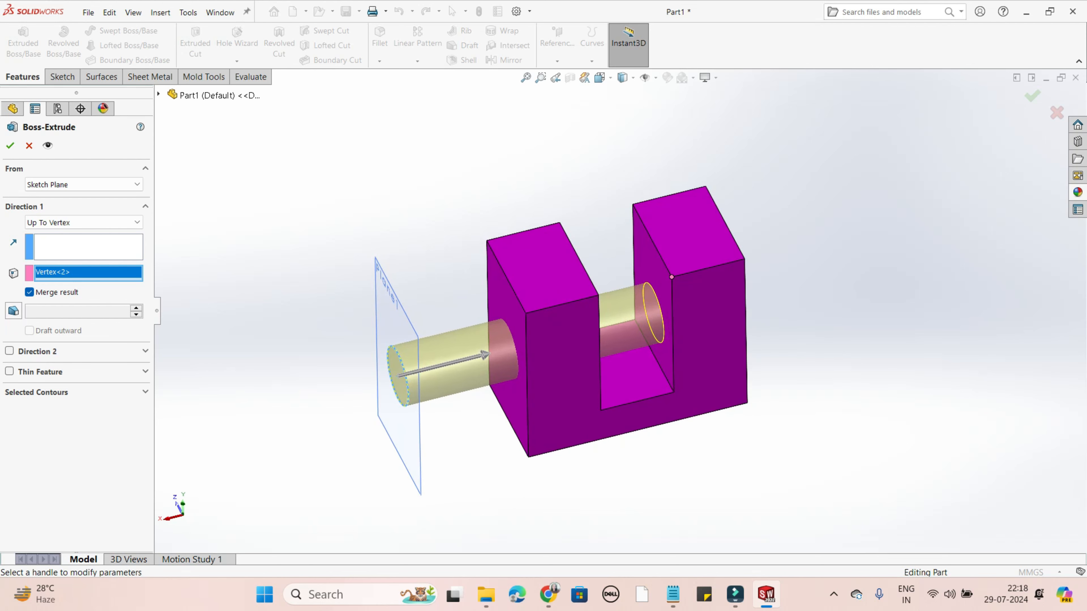
- Replace the end vertex with the far leg's outer front top corner and accept the extrusion
right_click(50, 274)
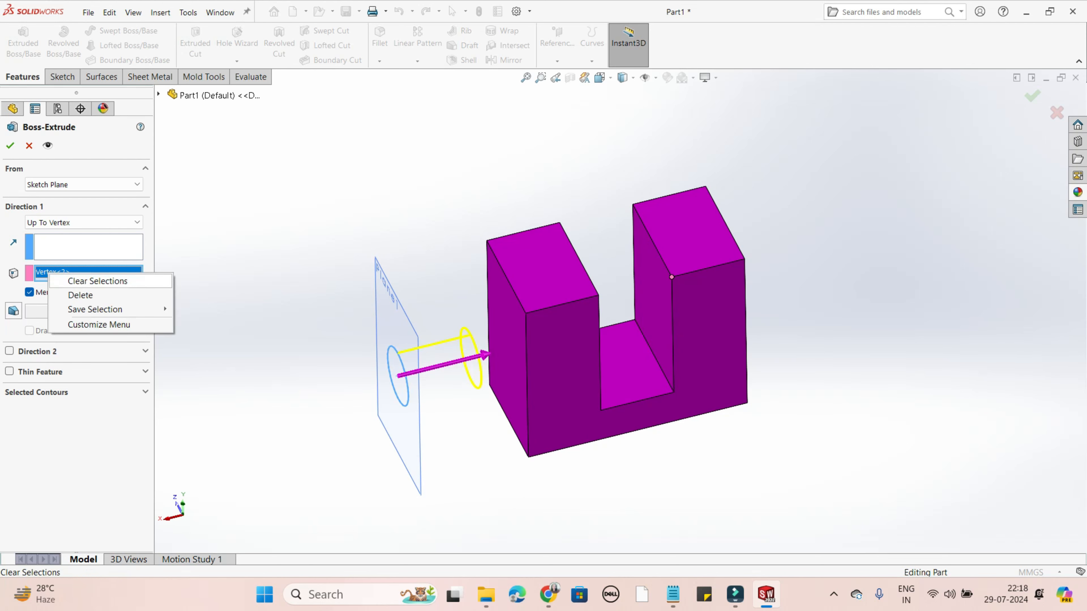
click(98, 281)
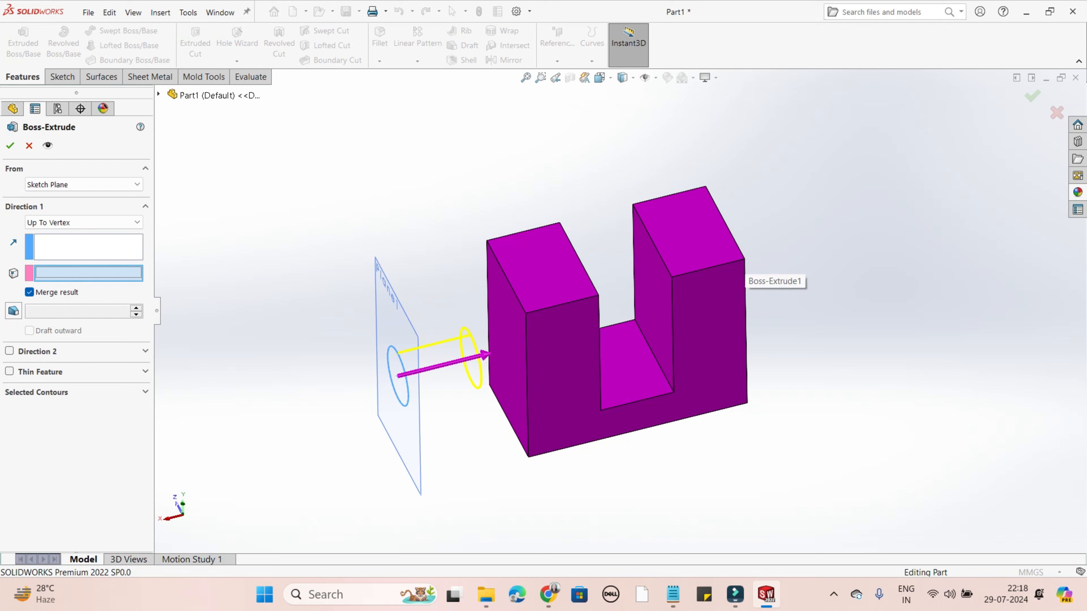
click(745, 258)
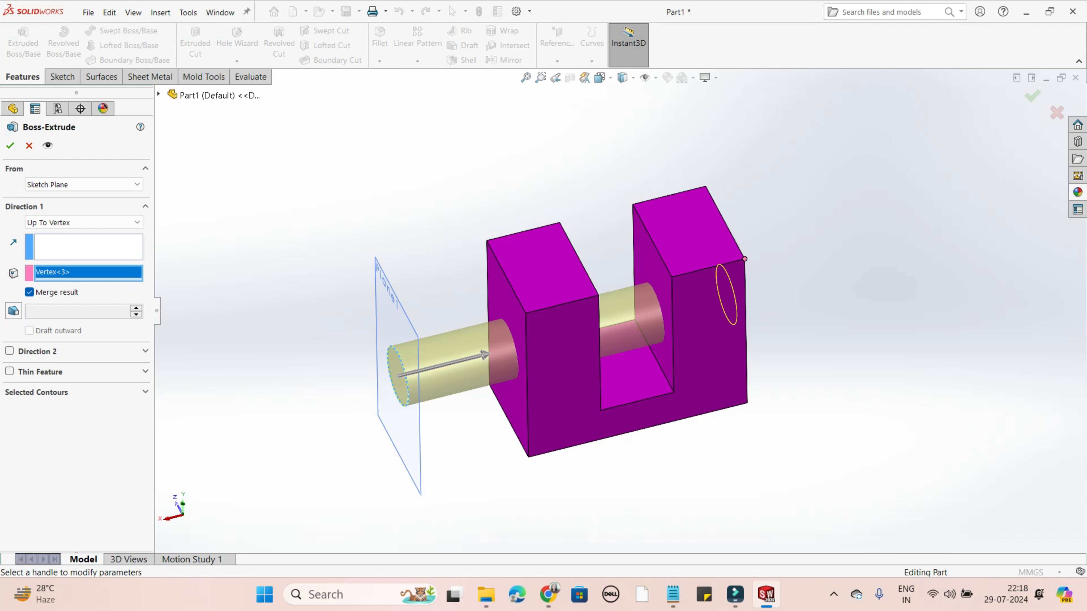
middle_drag(744, 261, 702, 258)
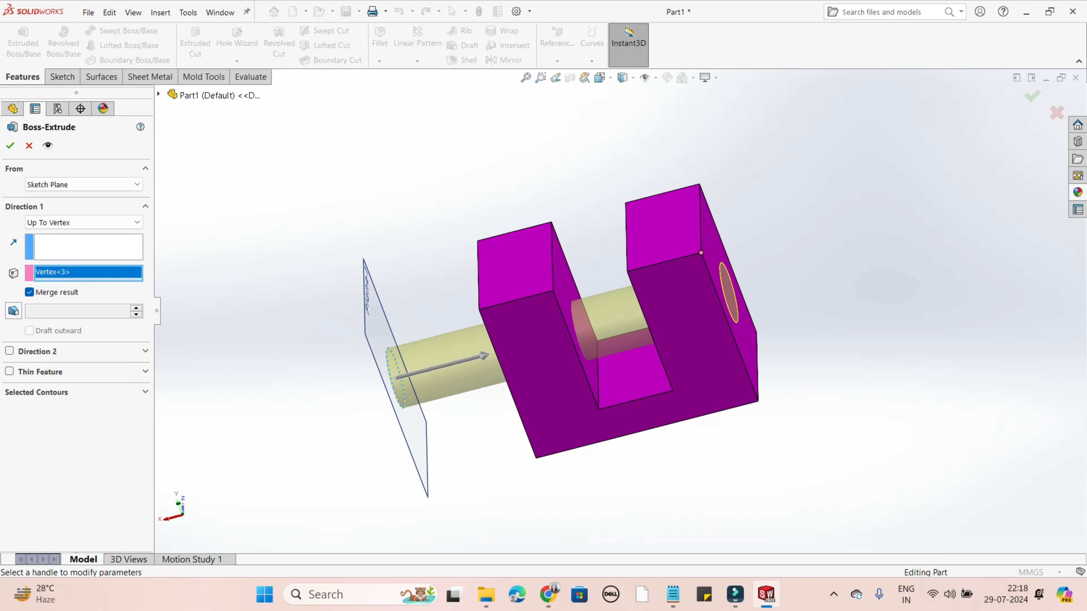
click(10, 145)
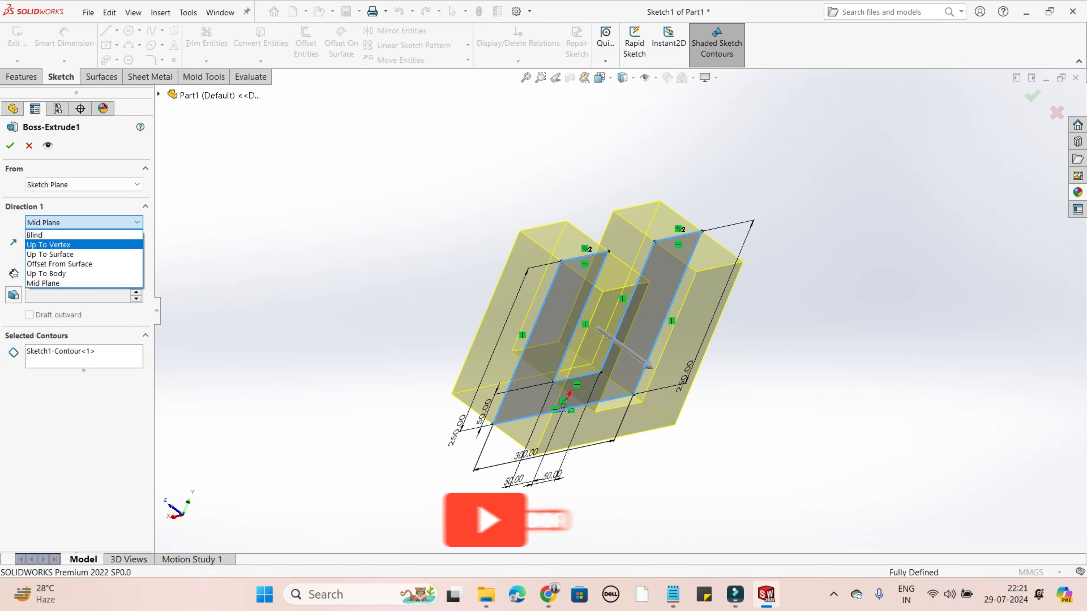
click(271, 231)
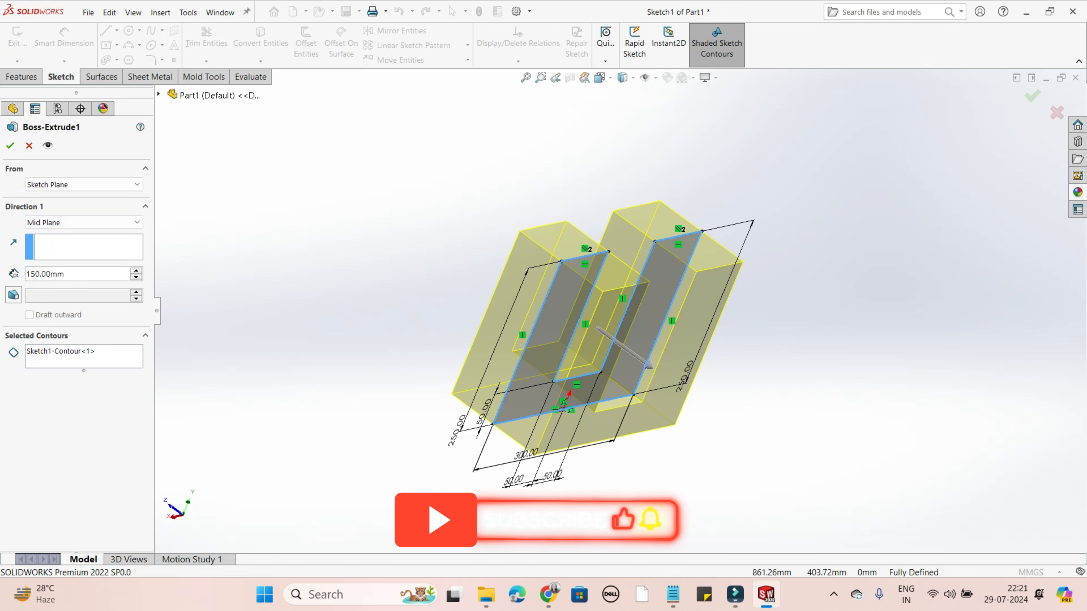